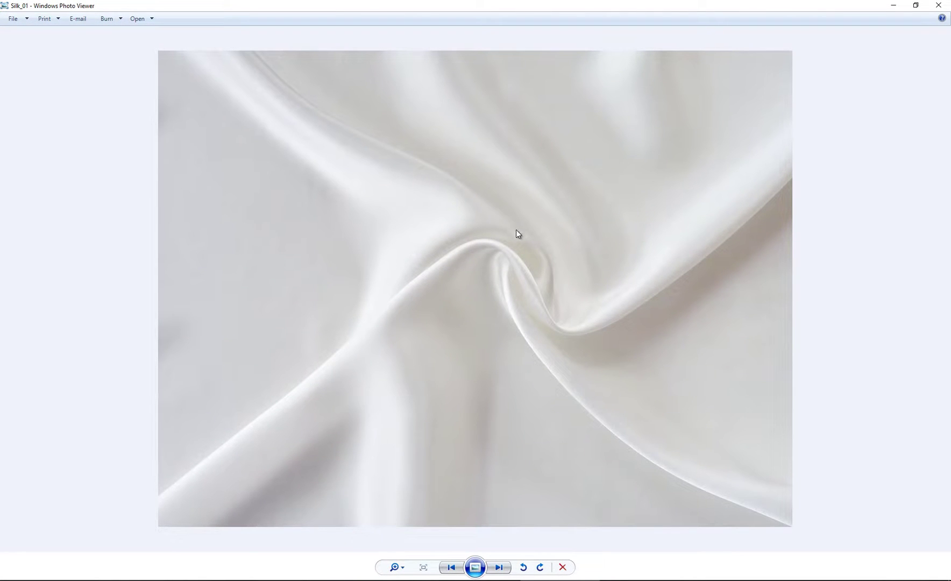
Examine the silk reference photos Silk_01 to Silk_03, inspecting the folds, highlights and the blue fabric's weave up close
{"action": "scroll", "coordinate": [372, 163], "scroll_direction": "up", "scroll_amount": 3}
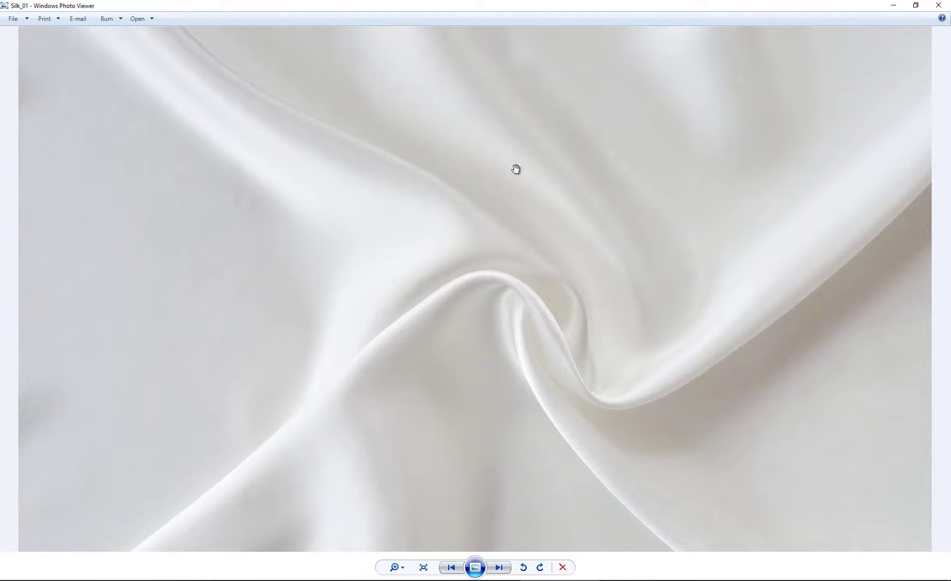
{"action": "scroll", "coordinate": [412, 283], "scroll_direction": "down", "scroll_amount": 1}
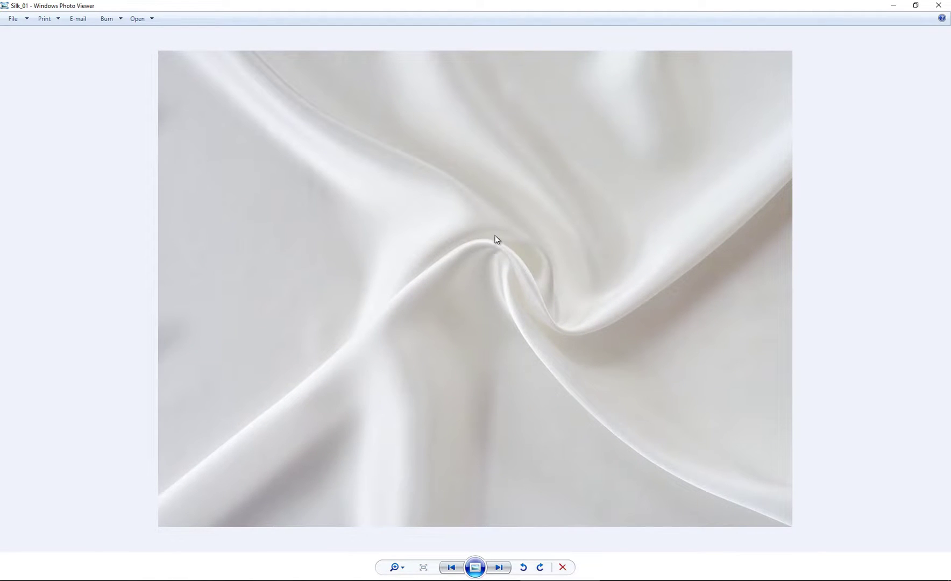
{"action": "key", "text": "Right"}
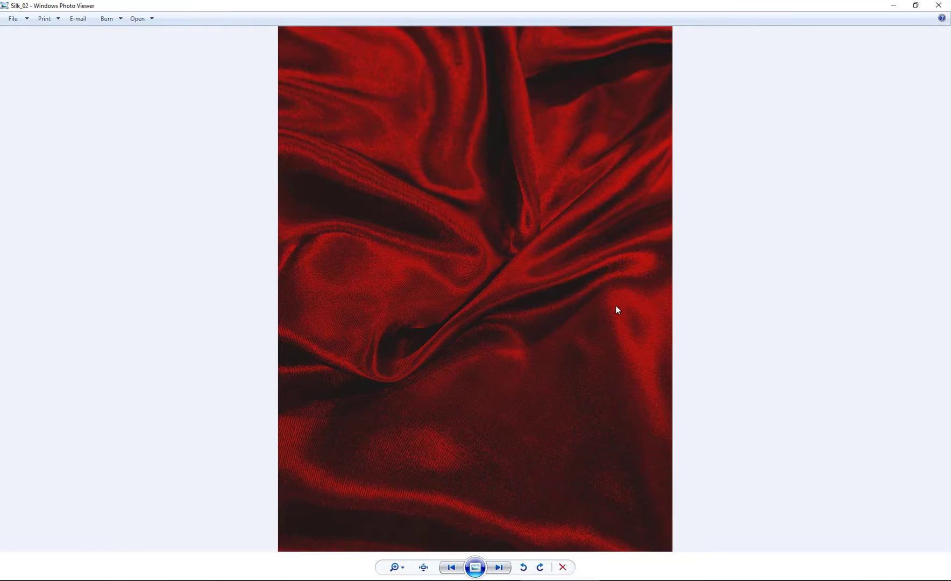
{"action": "key", "text": "Right"}
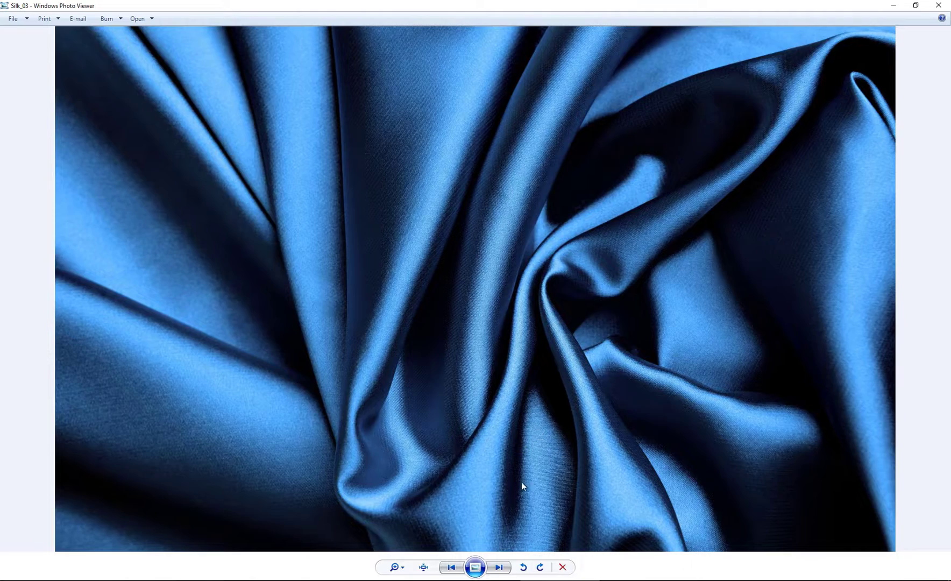
{"action": "scroll", "coordinate": [468, 332], "scroll_direction": "up", "scroll_amount": 5}
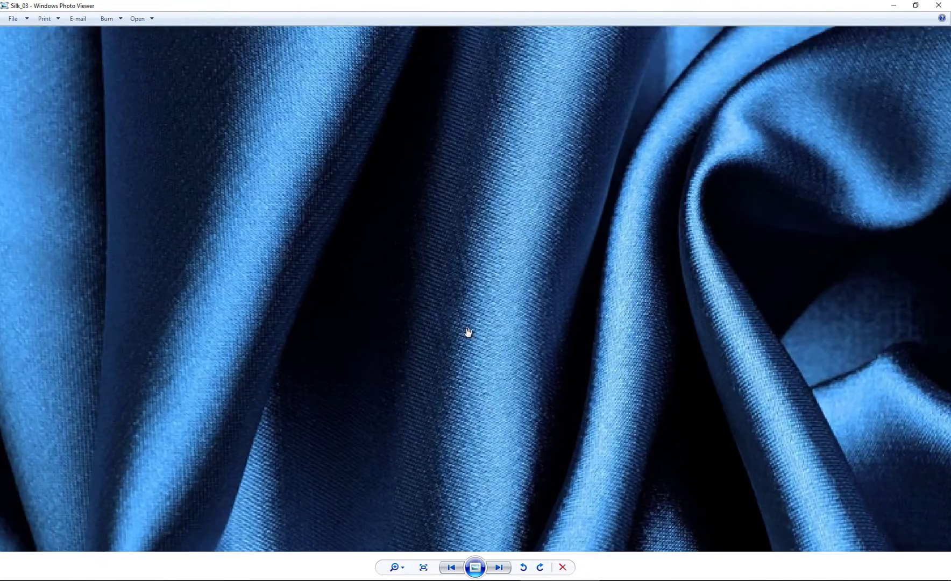
{"action": "scroll", "coordinate": [468, 332], "scroll_direction": "up", "scroll_amount": 2}
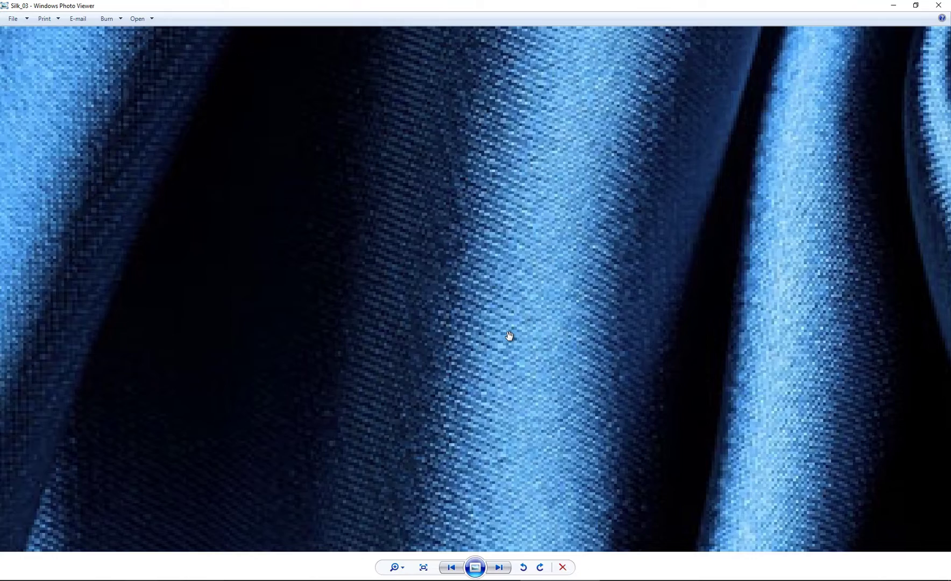
{"action": "scroll", "coordinate": [509, 336], "scroll_direction": "down", "scroll_amount": 5}
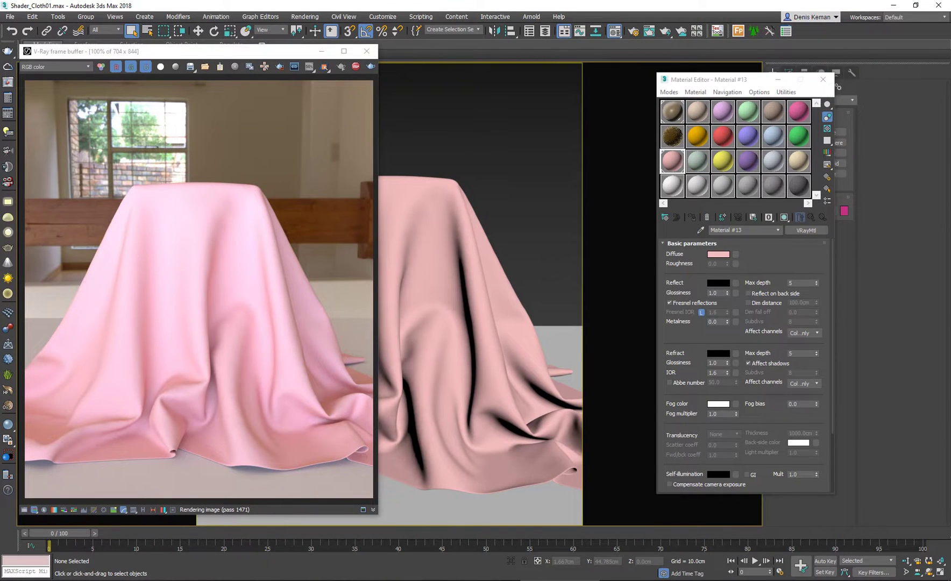
Switch to 3ds Max and place the V-Ray frame buffer beside the Silk_03 photo to compare the pink cloth render with real silk
{"action": "left_click", "coordinate": [334, 172]}
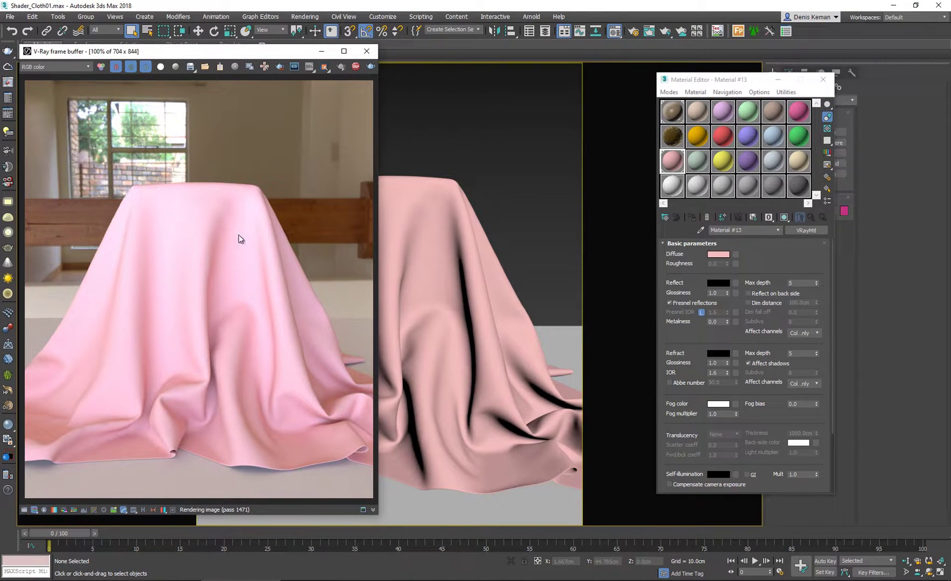
{"action": "left_click_drag", "start_coordinate": [214, 54], "coordinate": [293, 60]}
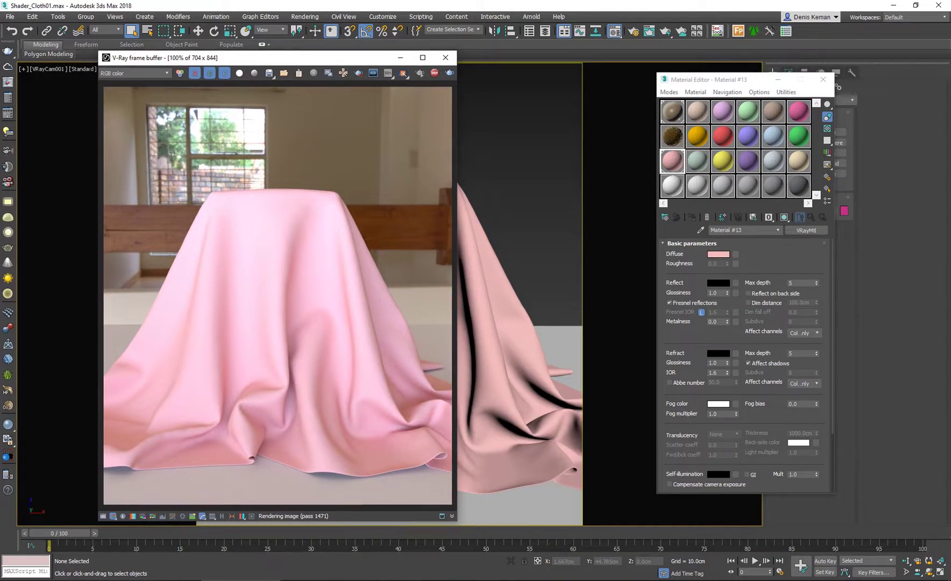
{"action": "left_click_drag", "start_coordinate": [950, 6], "coordinate": [774, 10]}
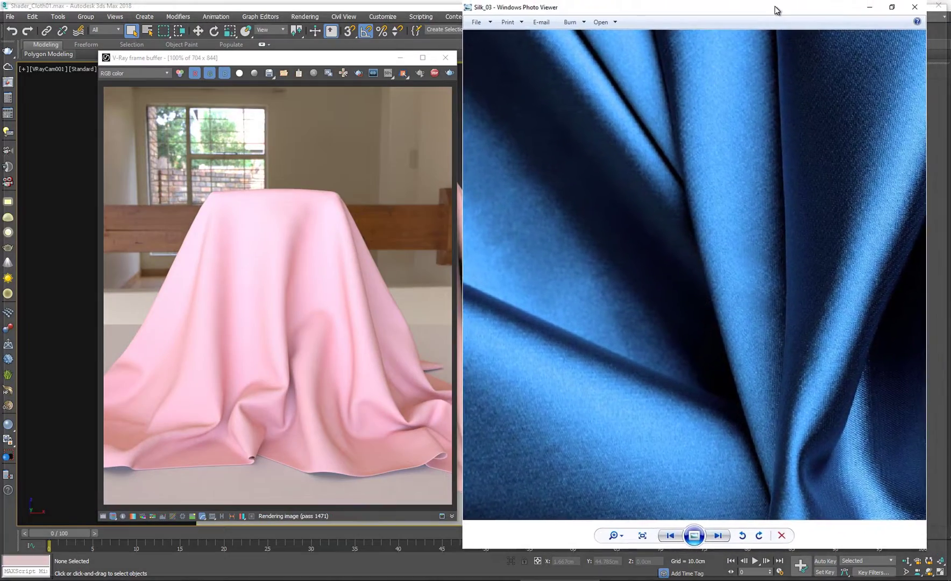
{"action": "double_click", "coordinate": [775, 11]}
{"action": "left_click_drag", "start_coordinate": [456, 9], "coordinate": [678, 30]}
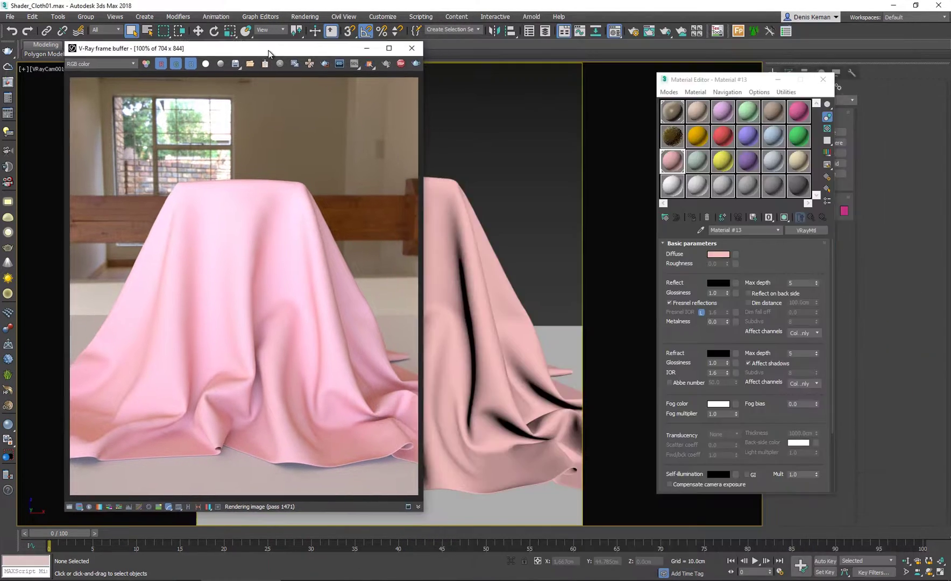
{"action": "left_click_drag", "start_coordinate": [263, 47], "coordinate": [257, 44]}
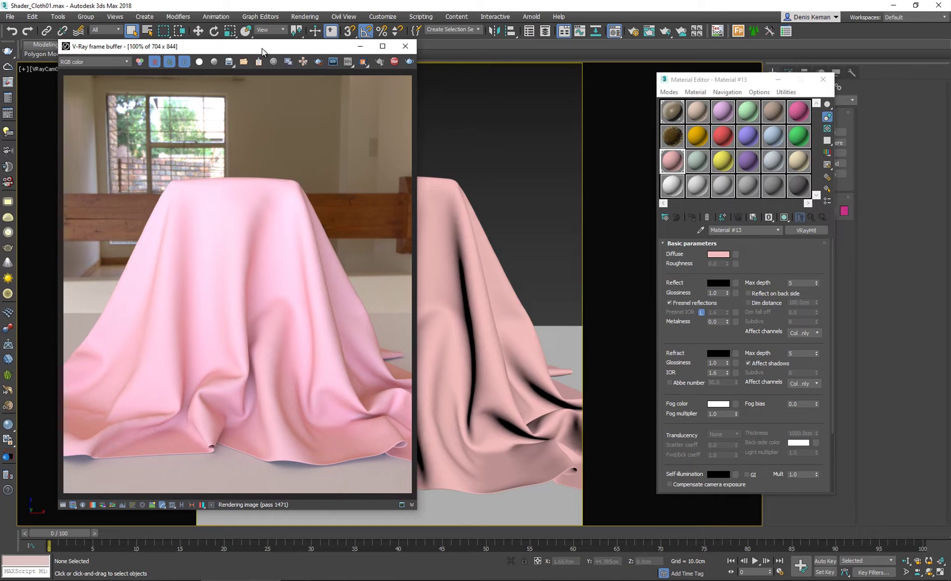
{"action": "key", "text": "alt+Tab"}
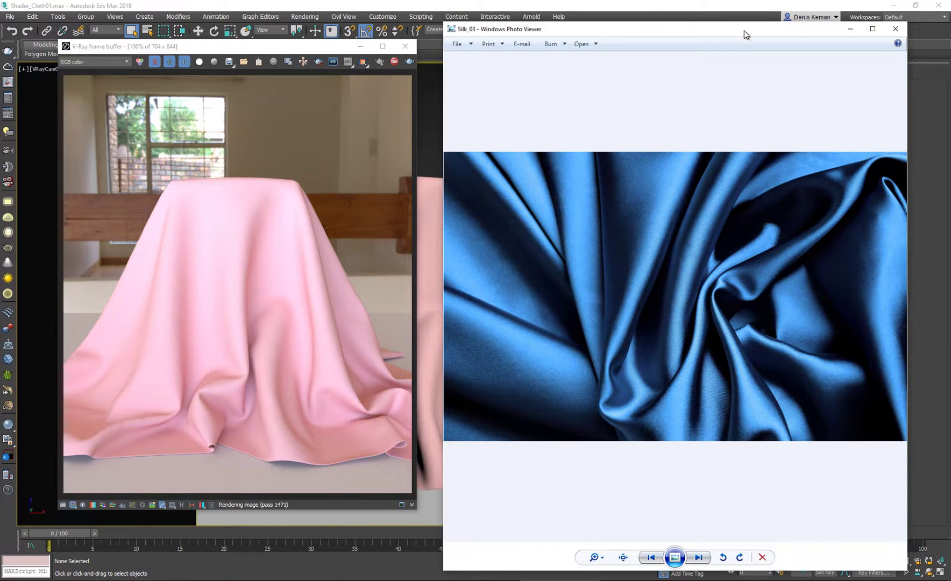
{"action": "left_click_drag", "start_coordinate": [742, 33], "coordinate": [740, 34]}
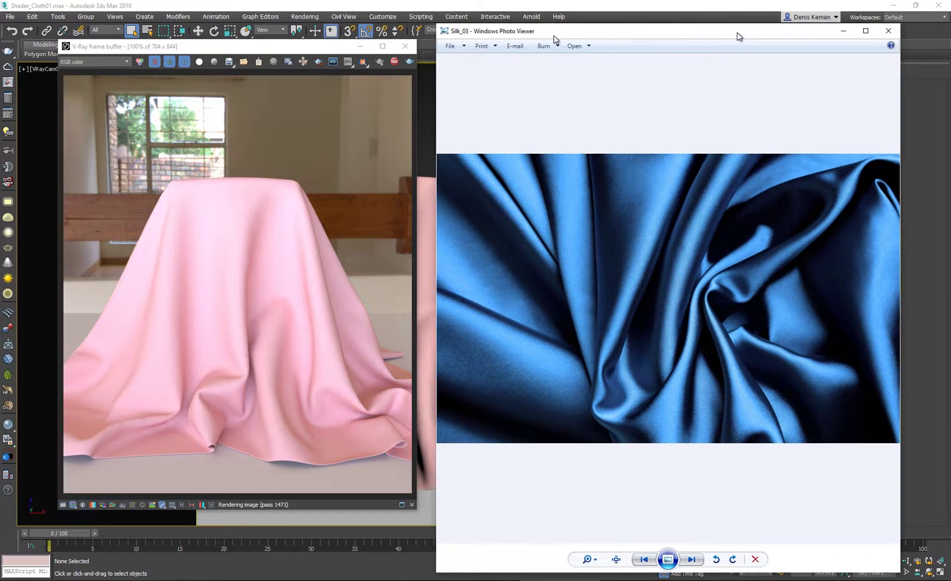
{"action": "key", "text": "alt+Tab"}
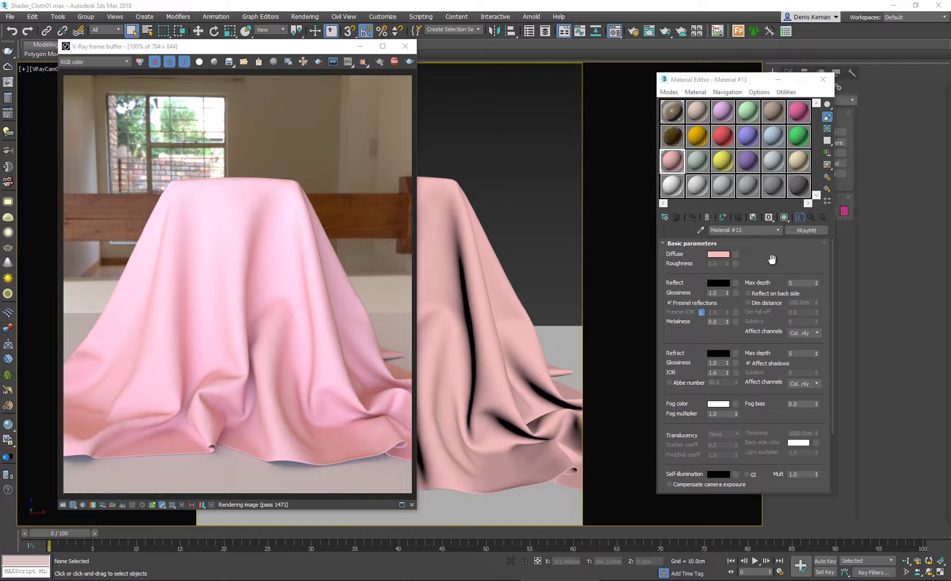
Assign a Falloff map to the cloth material's Diffuse colour and compare the updated render with the Silk_03 photo
{"action": "left_click", "coordinate": [736, 254]}
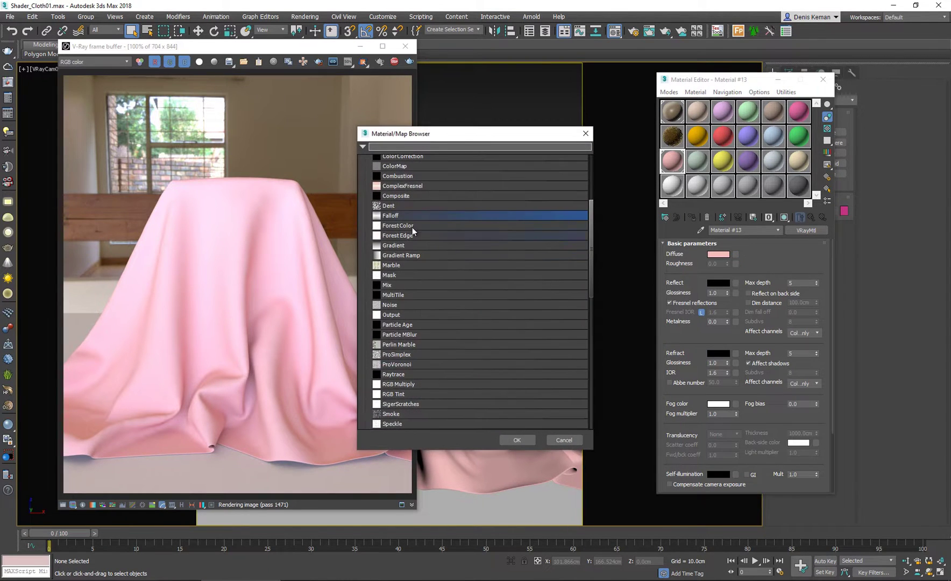
{"action": "double_click", "coordinate": [398, 215]}
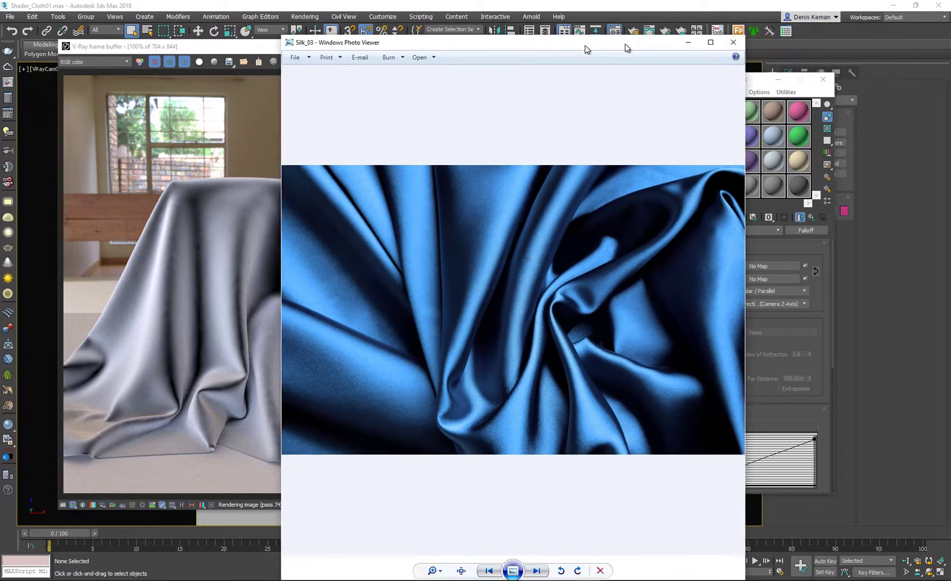
{"action": "left_click_drag", "start_coordinate": [584, 45], "coordinate": [715, 43]}
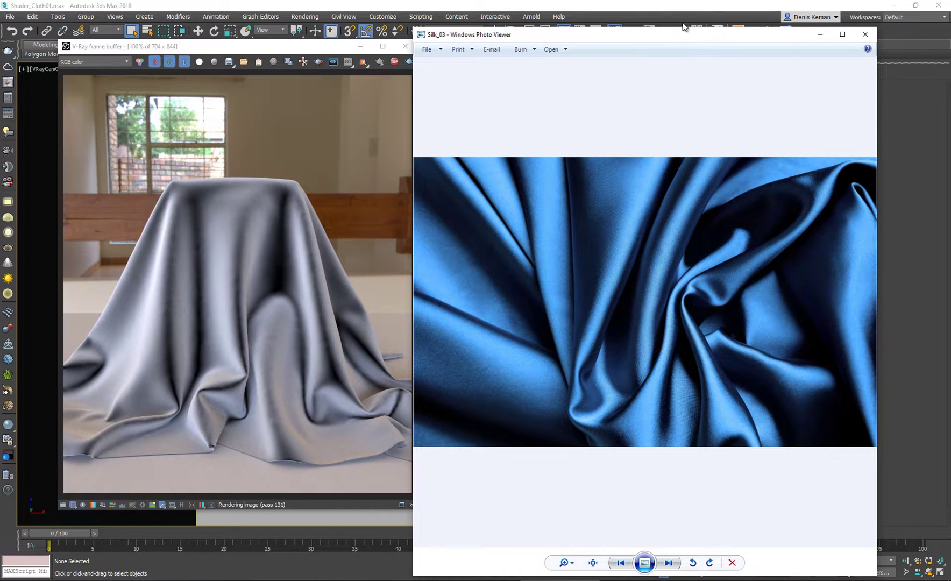
{"action": "left_click_drag", "start_coordinate": [660, 39], "coordinate": [99, 57]}
{"action": "left_click", "coordinate": [300, 422]}
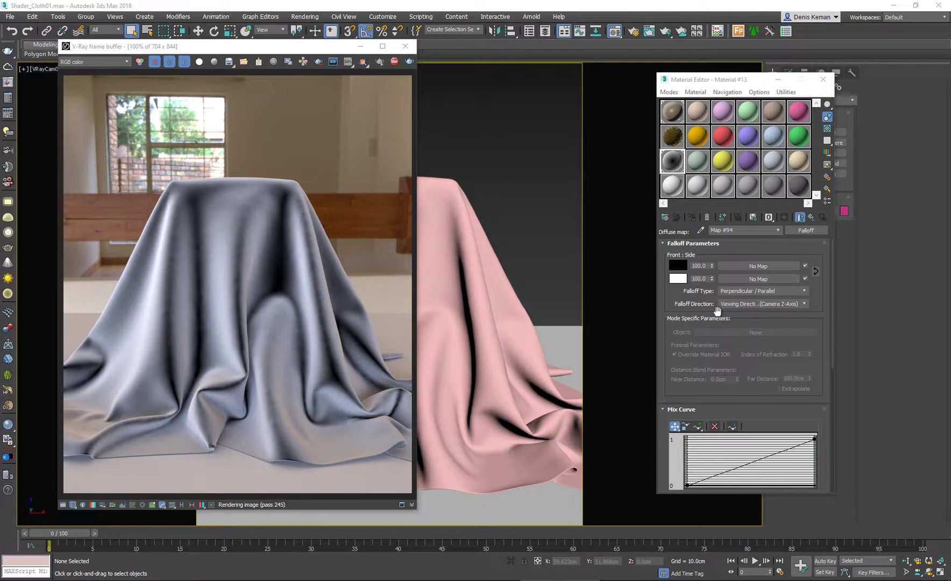
Set the Falloff type to Towards / Away and raise the mix curve's start point to just below 1
{"action": "left_click", "coordinate": [755, 291]}
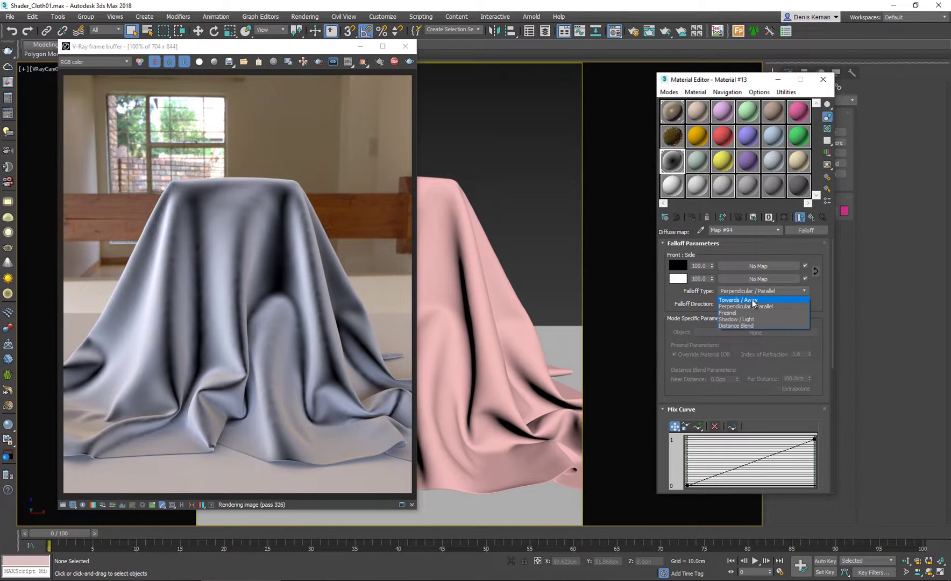
{"action": "left_click", "coordinate": [742, 299]}
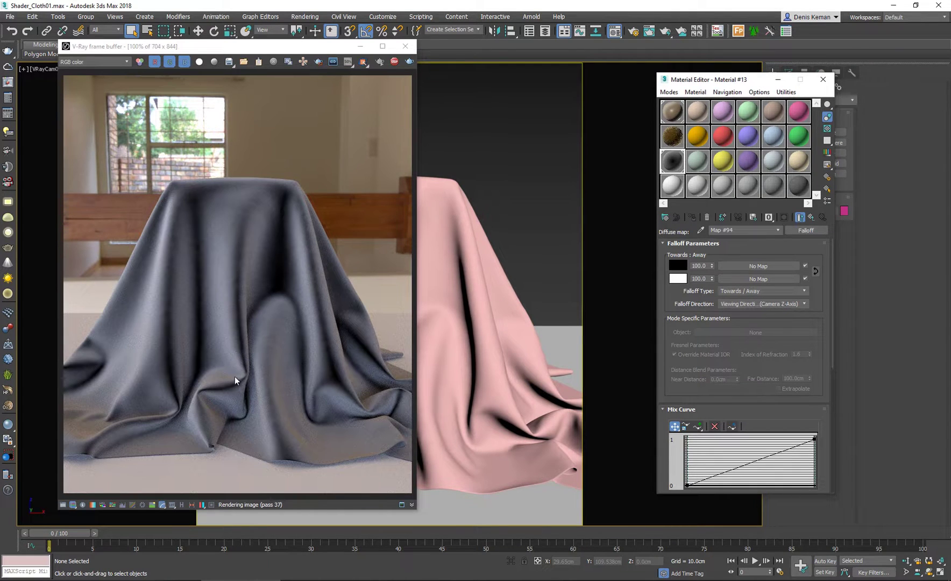
{"action": "left_click_drag", "start_coordinate": [691, 396], "coordinate": [686, 305]}
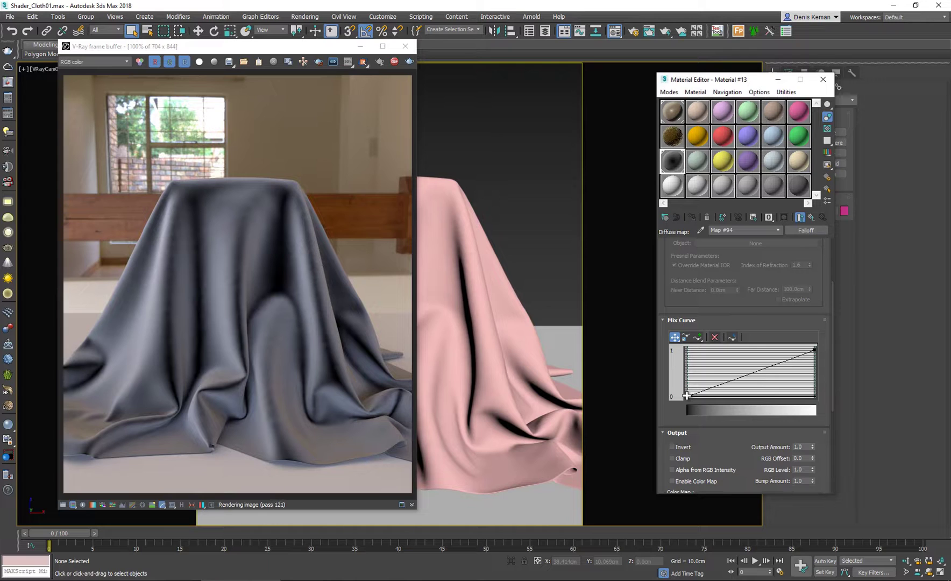
{"action": "left_click_drag", "start_coordinate": [687, 396], "coordinate": [686, 343]}
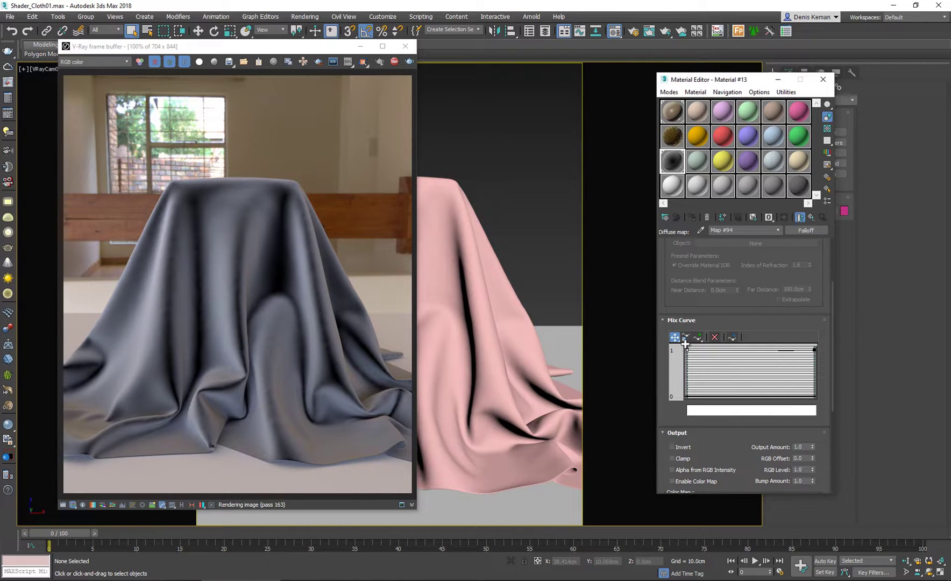
{"action": "left_click_drag", "start_coordinate": [686, 344], "coordinate": [685, 353]}
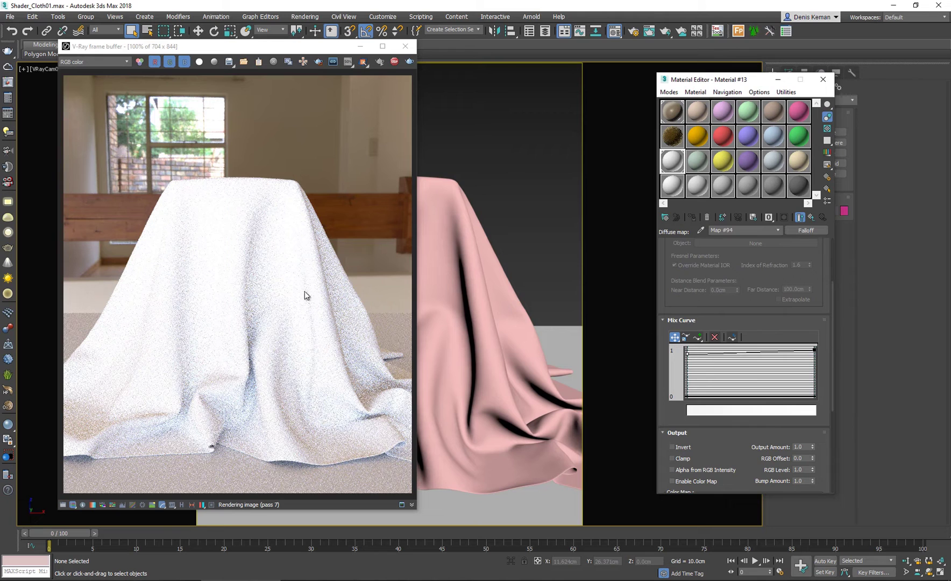
Add three points along the first third of the Falloff mix curve
{"action": "scroll", "coordinate": [708, 309], "scroll_direction": "up", "scroll_amount": 5}
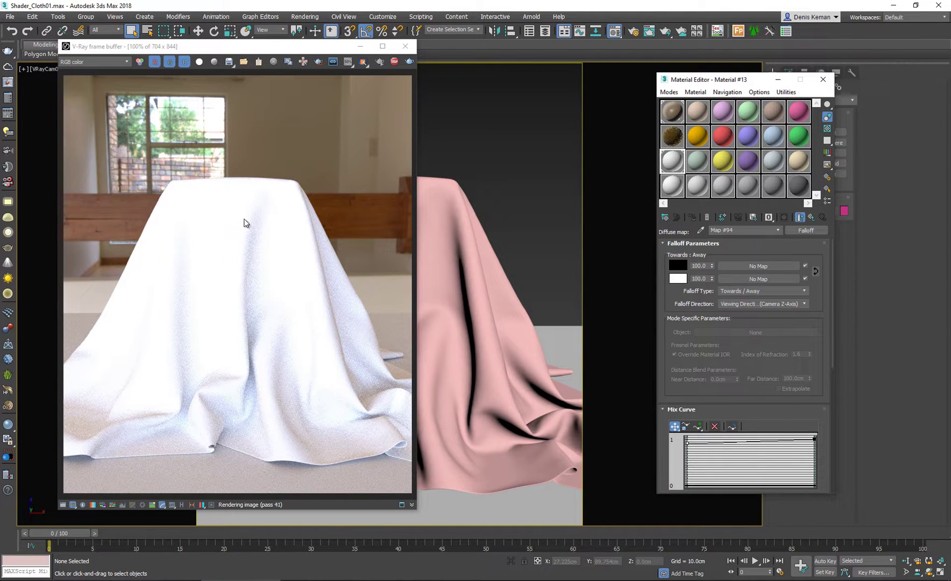
{"action": "scroll", "coordinate": [708, 388], "scroll_direction": "down", "scroll_amount": 4}
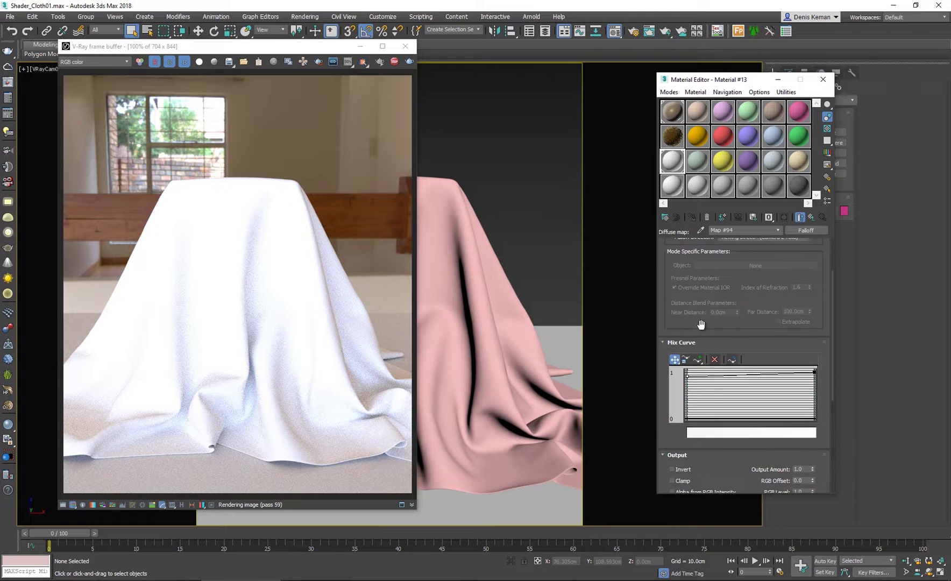
{"action": "left_click", "coordinate": [697, 361]}
{"action": "left_click", "coordinate": [694, 376]}
{"action": "left_click", "coordinate": [726, 375]}
{"action": "left_click", "coordinate": [709, 377]}
{"action": "right_click", "coordinate": [714, 387]}
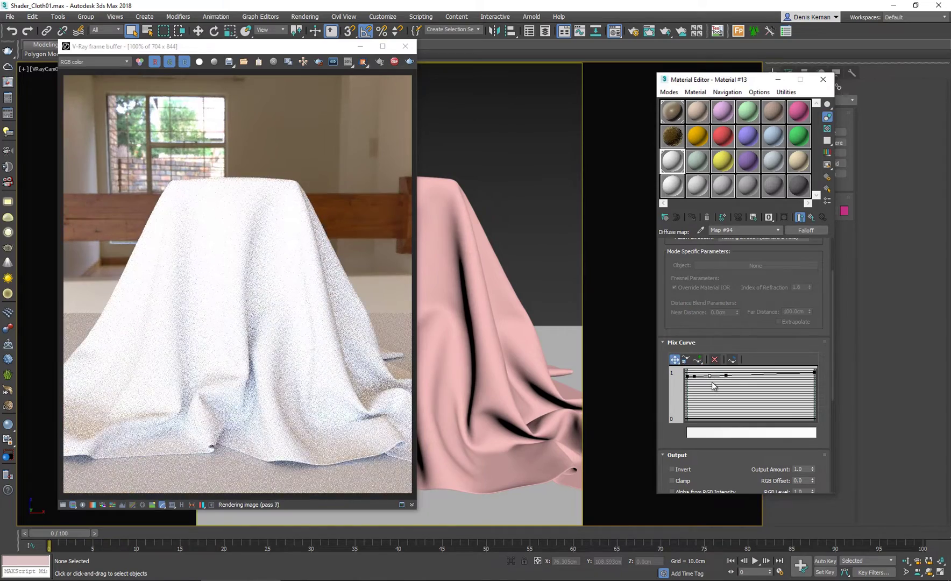
Shape a V-shaped dip in the mix curve by lowering the middle added point to 0 and its two neighbours partway
{"action": "left_click_drag", "start_coordinate": [710, 376], "coordinate": [711, 424]}
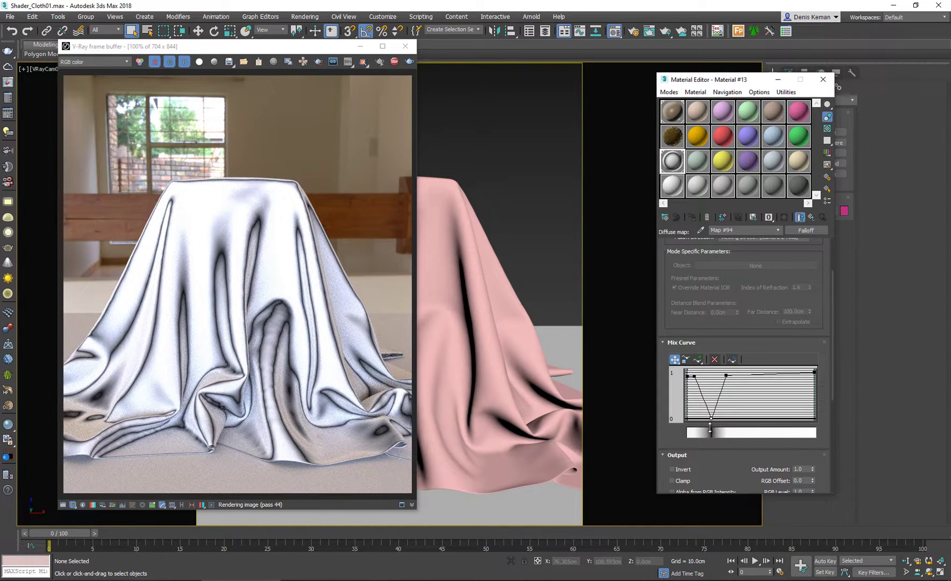
{"action": "left_click", "coordinate": [697, 388]}
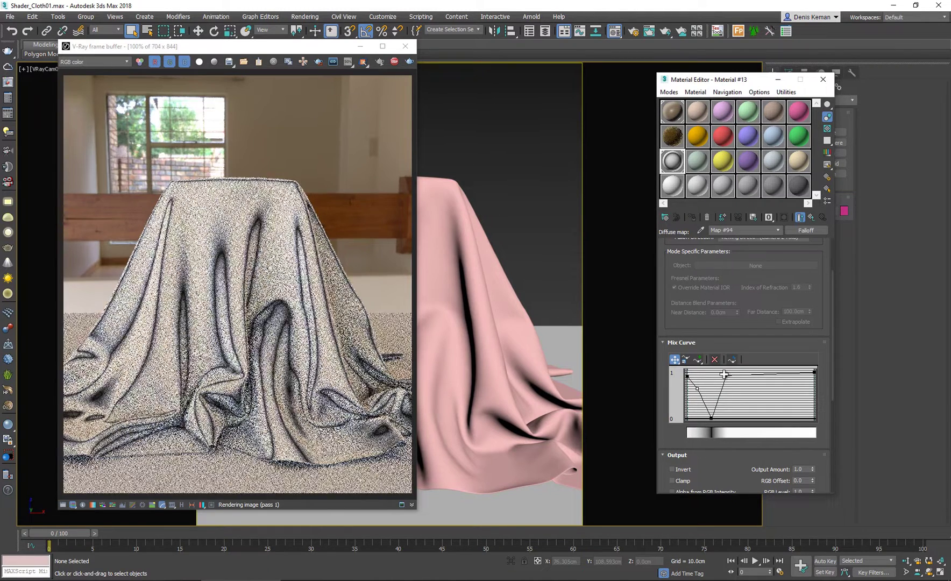
{"action": "left_click_drag", "start_coordinate": [727, 373], "coordinate": [722, 386]}
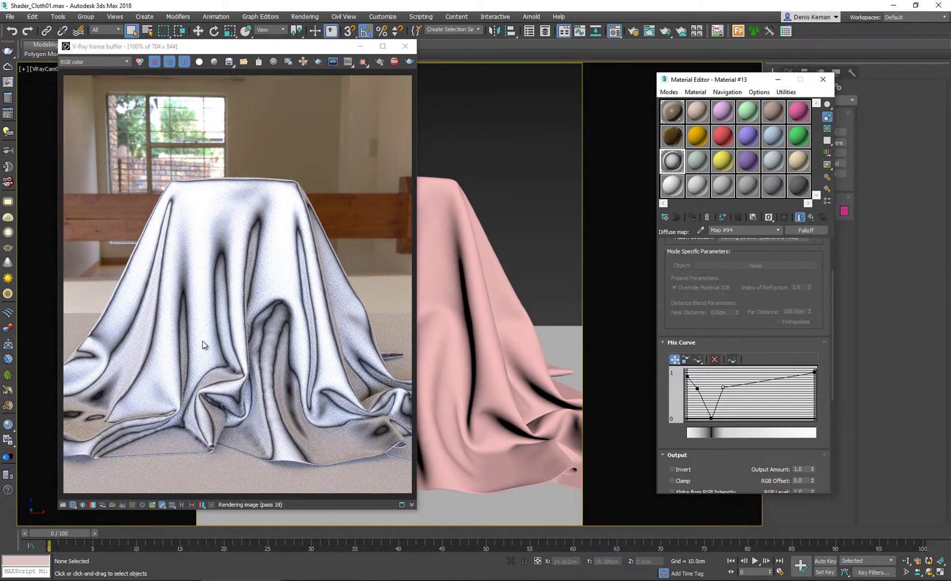
Convert the mix curve's lowest point to Bezier-Smooth and widen its handles into a rounded dip
{"action": "left_click", "coordinate": [711, 418]}
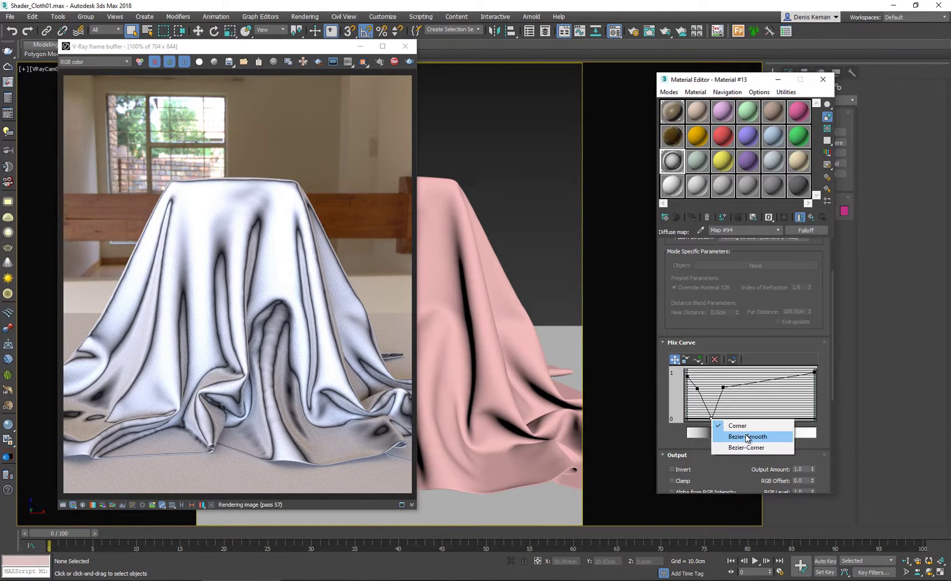
{"action": "left_click", "coordinate": [748, 436]}
{"action": "left_click_drag", "start_coordinate": [716, 419], "coordinate": [724, 419]}
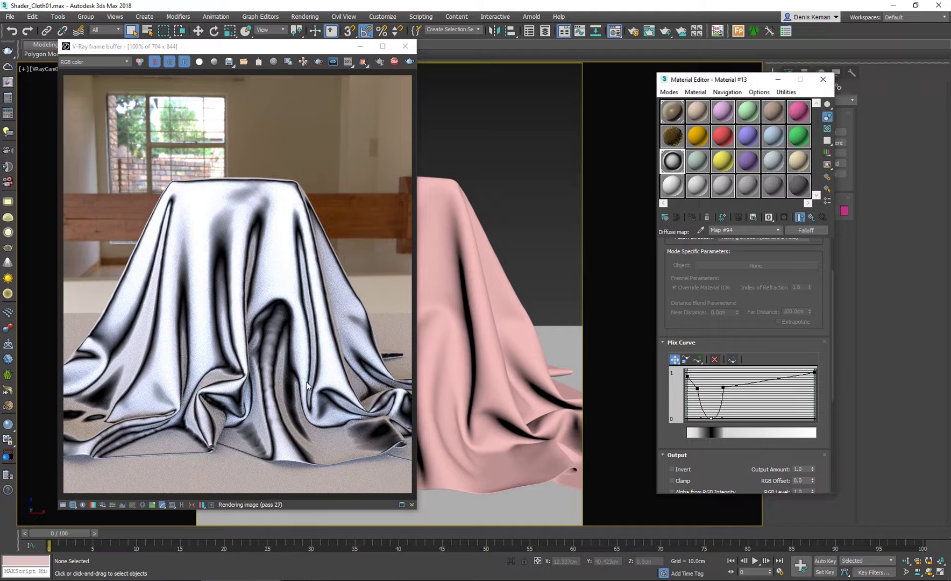
Compare the folds in the cloth render with the Silk_03 reference photo side by side
{"action": "key", "text": "alt+Tab"}
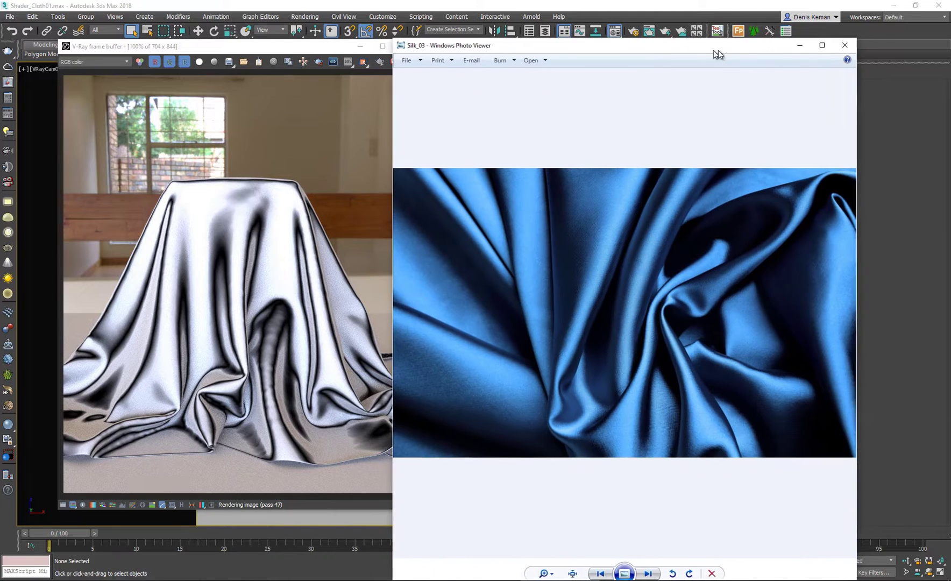
{"action": "left_click_drag", "start_coordinate": [718, 47], "coordinate": [745, 43]}
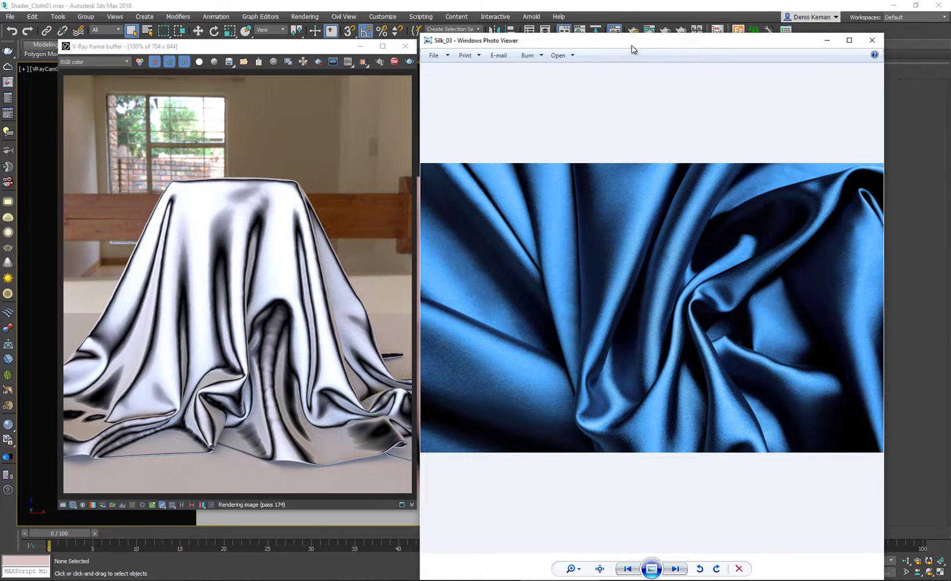
{"action": "left_click_drag", "start_coordinate": [632, 45], "coordinate": [2, 45]}
{"action": "key", "text": "alt+Tab"}
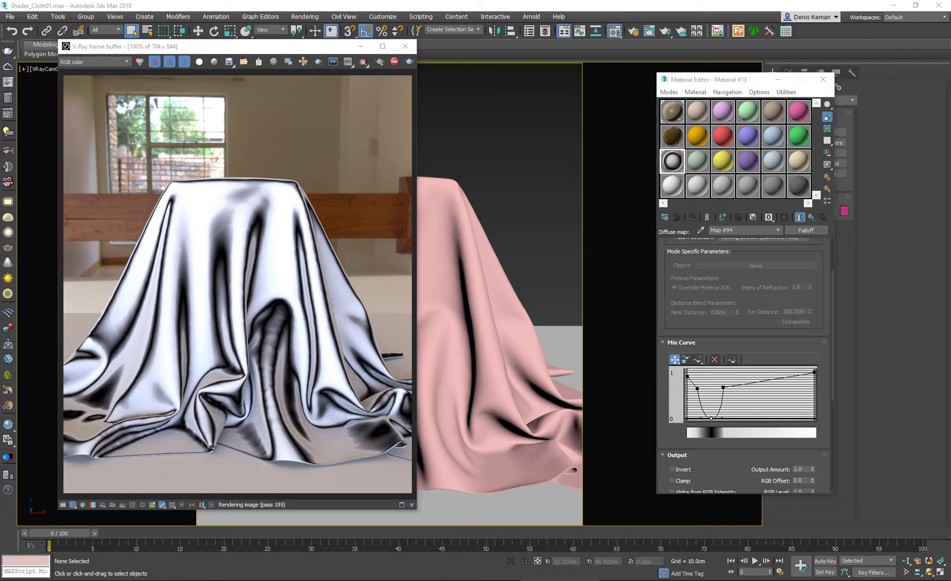
Set the Falloff map's first colour to a very dark navy with value 11, using the Silk_03 photo's shadows as reference
{"action": "key", "text": "alt+Tab"}
{"action": "left_click_drag", "start_coordinate": [14, 38], "coordinate": [633, 39]}
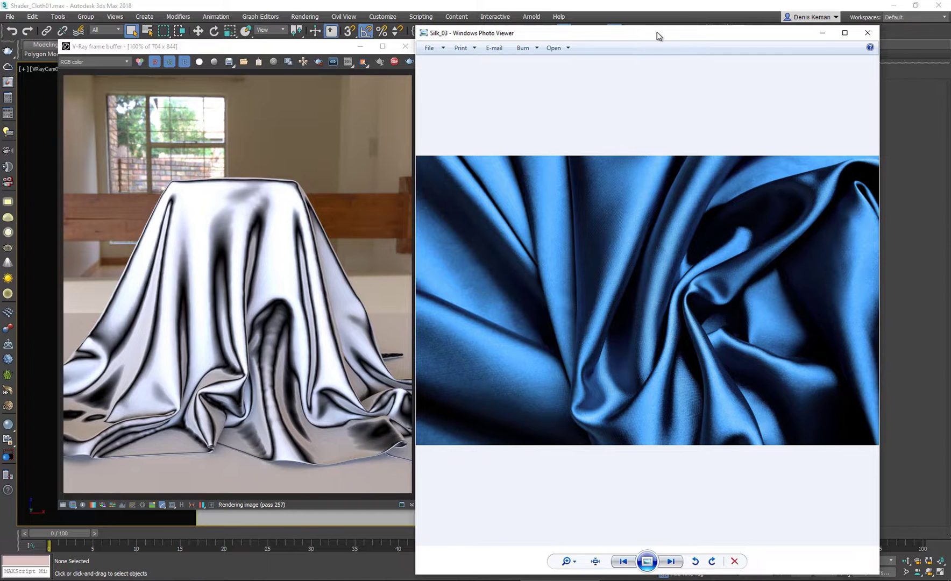
{"action": "key", "text": "alt+Tab"}
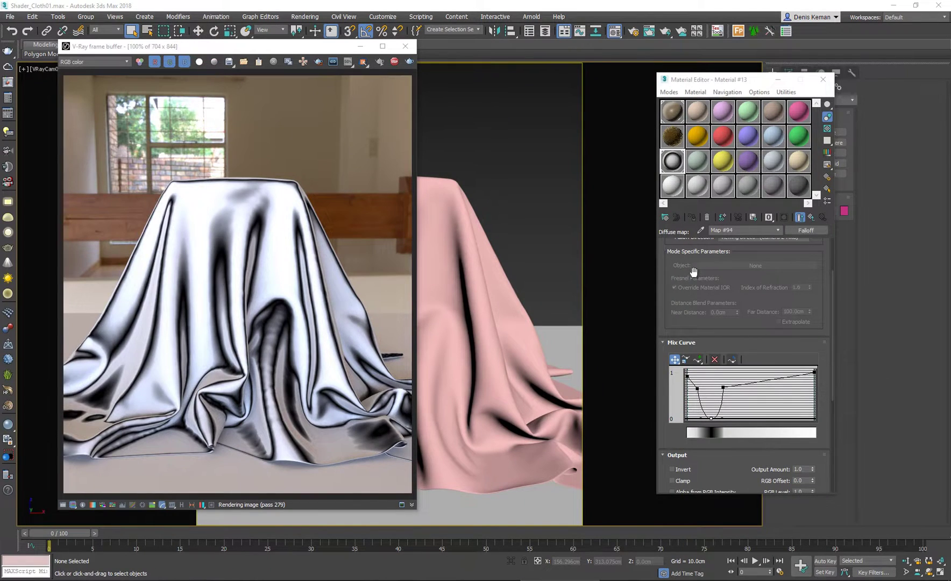
{"action": "scroll", "coordinate": [694, 272], "scroll_direction": "up", "scroll_amount": 3}
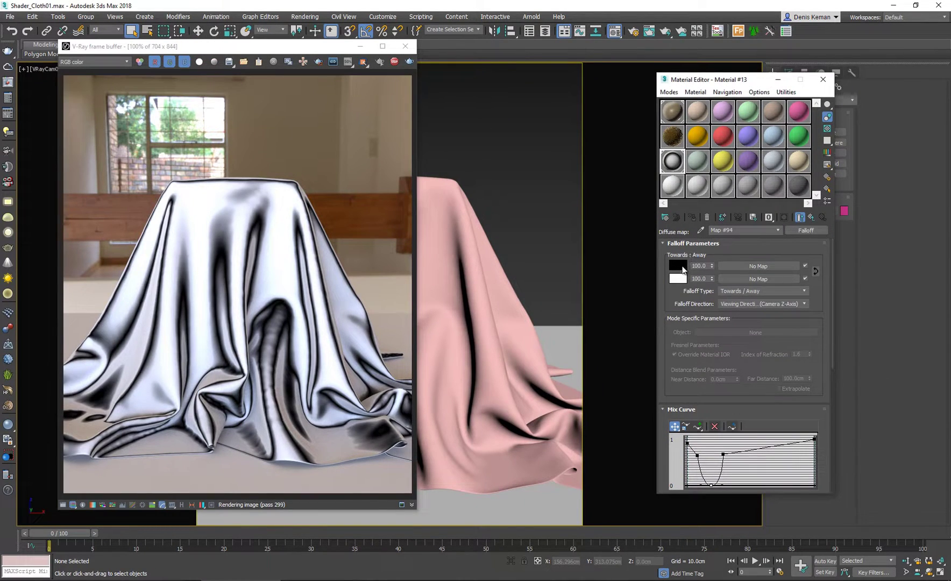
{"action": "left_click", "coordinate": [678, 266]}
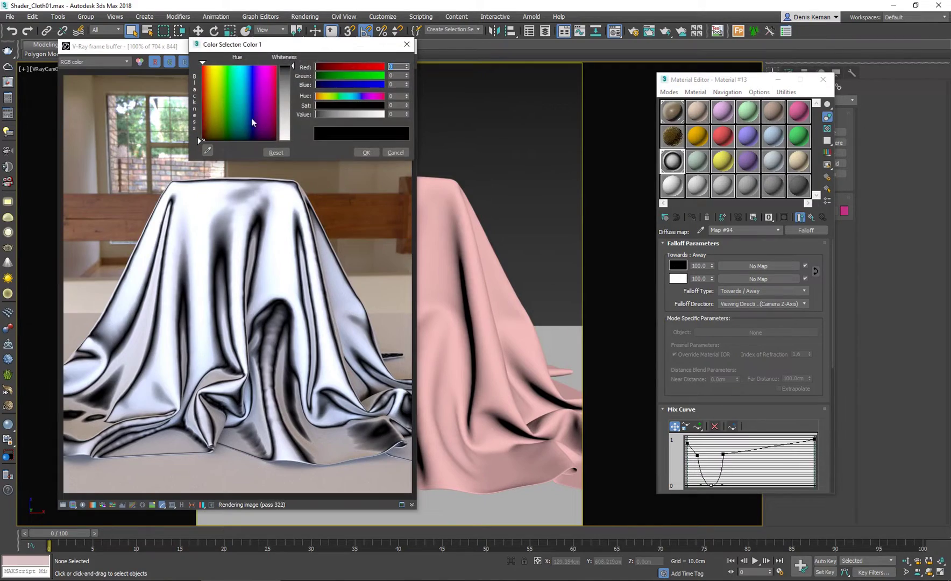
{"action": "left_click", "coordinate": [250, 81]}
{"action": "left_click_drag", "start_coordinate": [369, 115], "coordinate": [318, 115]}
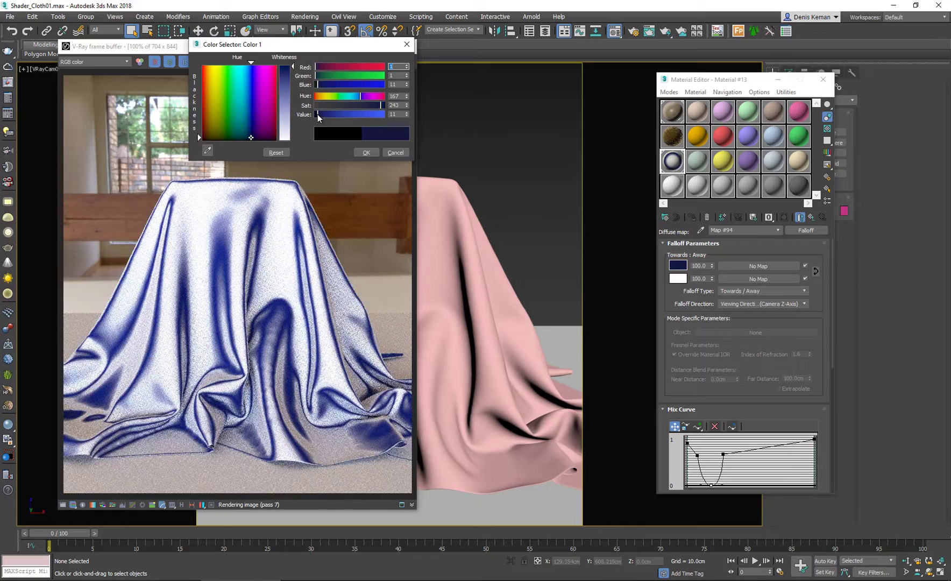
{"action": "left_click", "coordinate": [364, 152]}
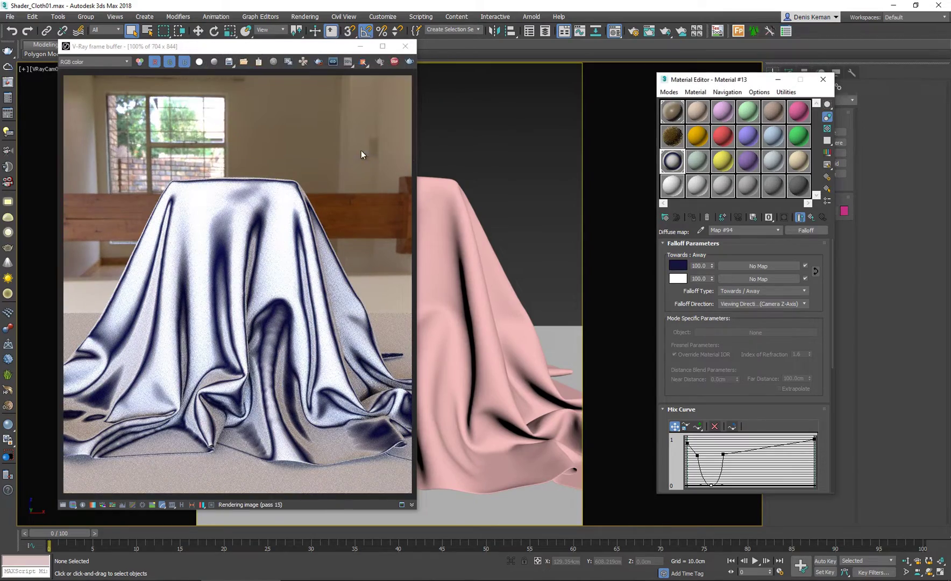
Copy the Falloff map's dark navy first colour onto its second colour
{"action": "left_click", "coordinate": [678, 278]}
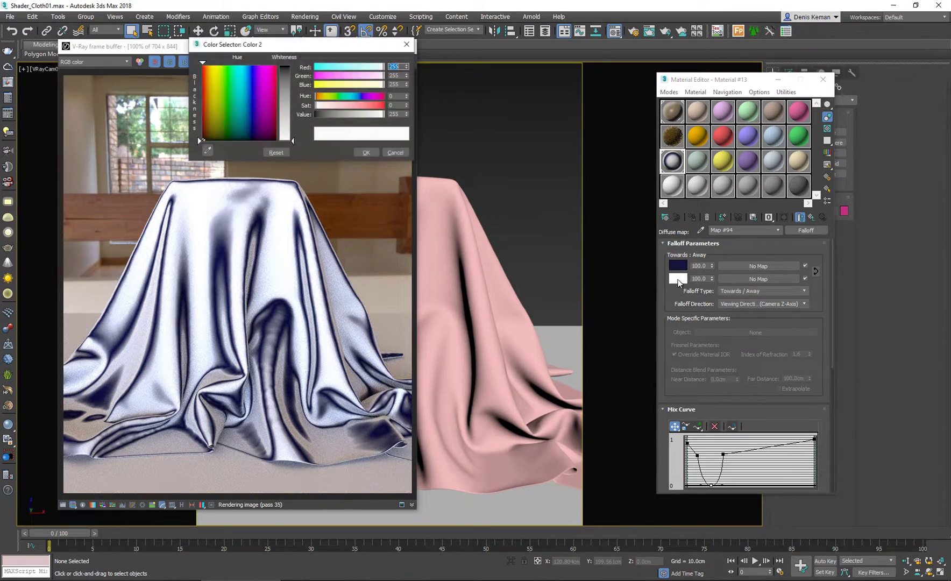
{"action": "left_click", "coordinate": [404, 153]}
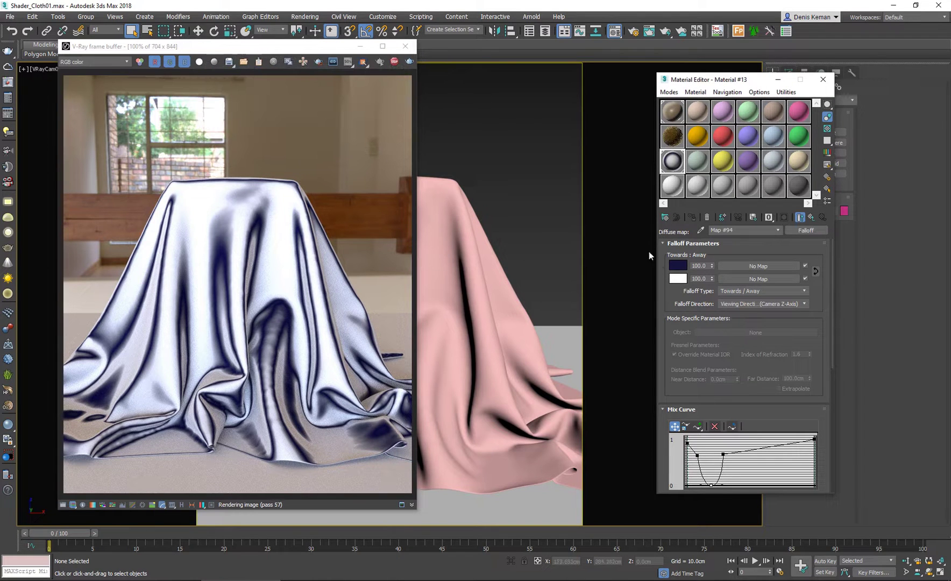
{"action": "left_click_drag", "start_coordinate": [682, 276], "coordinate": [679, 265]}
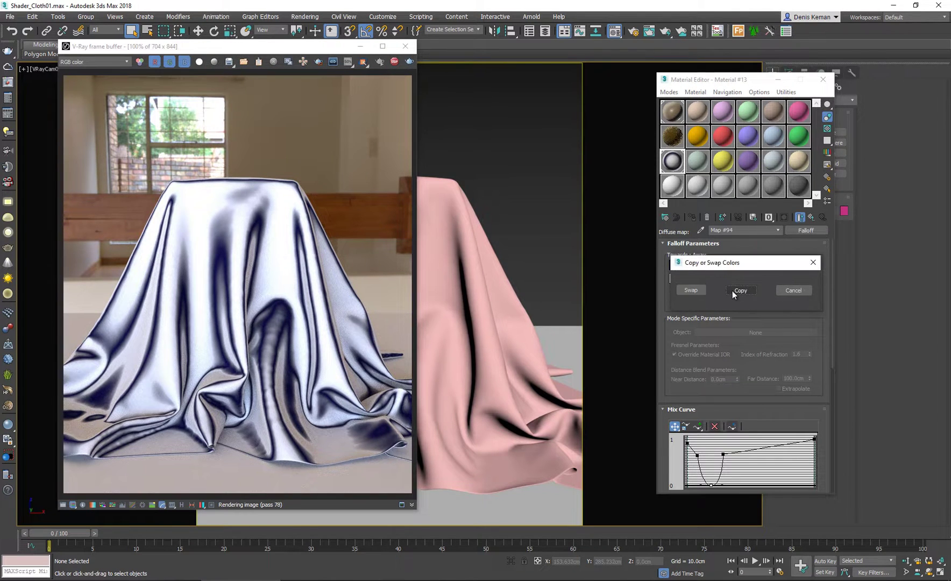
{"action": "left_click", "coordinate": [739, 290]}
Lighten the second Falloff colour to a blue with hue 152, saturation 203 and value 141, checking it against Silk_03
{"action": "left_click", "coordinate": [678, 278]}
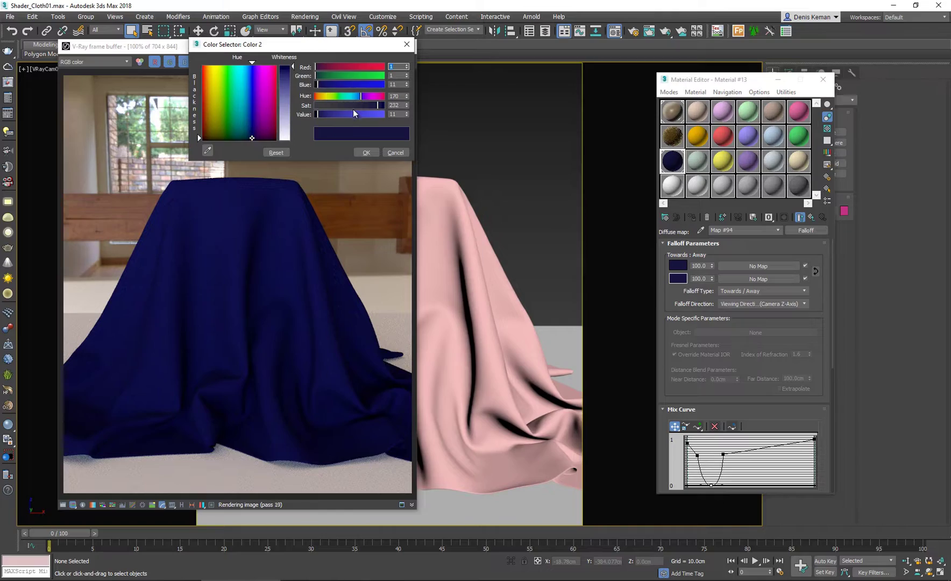
{"action": "left_click", "coordinate": [351, 112]}
{"action": "mouse_move", "coordinate": [345, 105]}
{"action": "left_mouse_down"}
{"action": "mouse_move", "coordinate": [332, 103]}
{"action": "mouse_move", "coordinate": [356, 99]}
{"action": "left_mouse_up"}
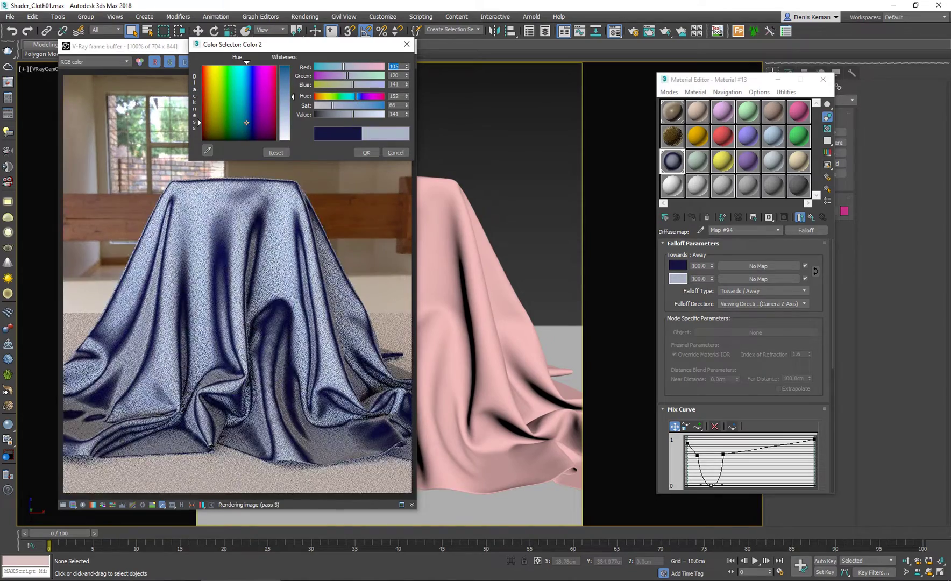
{"action": "key", "text": "alt+Tab"}
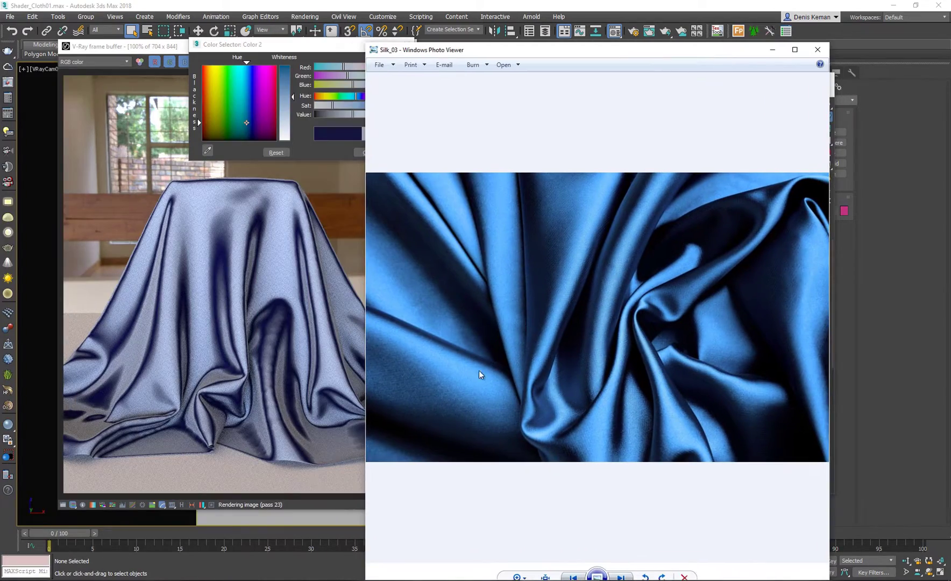
{"action": "key", "text": "alt+Tab"}
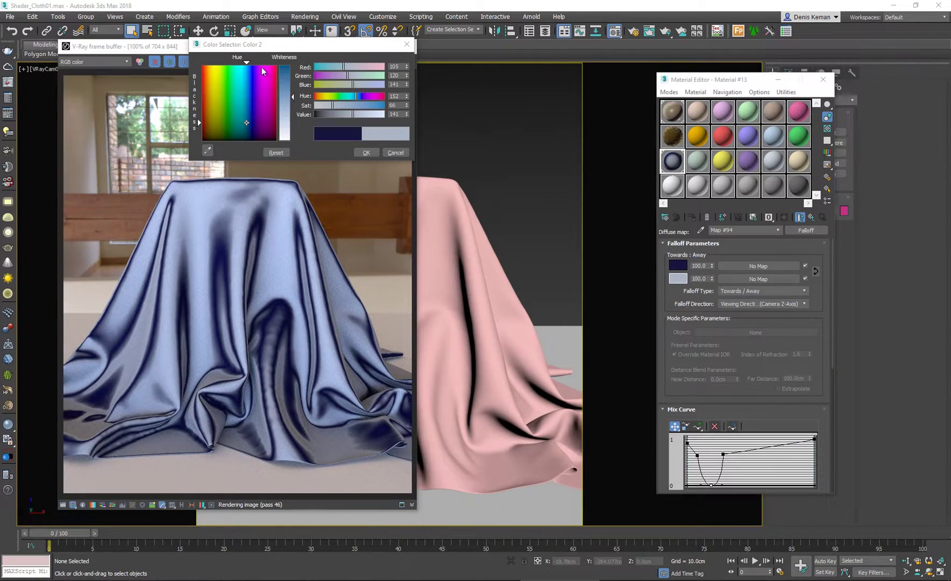
{"action": "left_click", "coordinate": [370, 106]}
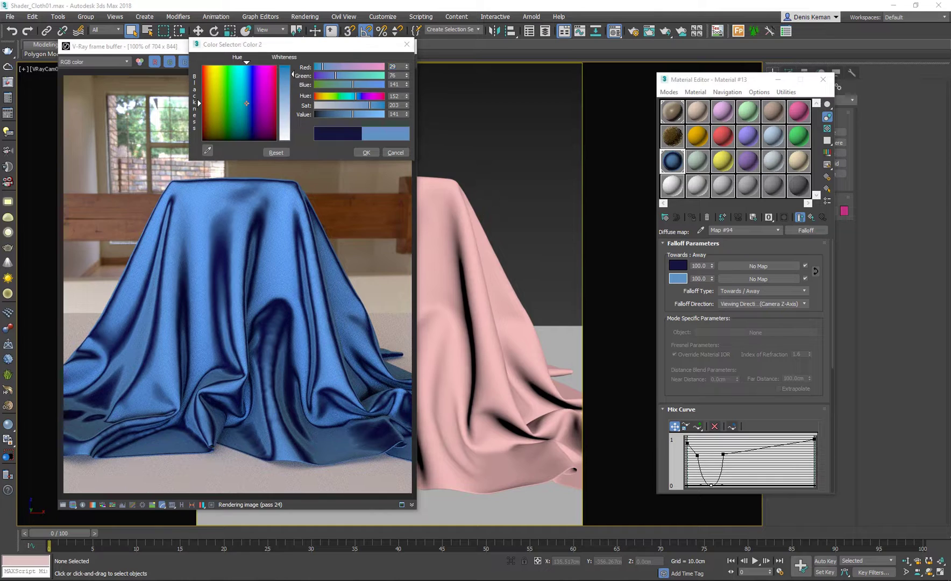
Compare with Silk_03 and brighten the second Falloff colour to hue 155, saturation 218 and value 201
{"action": "key", "text": "alt+Tab"}
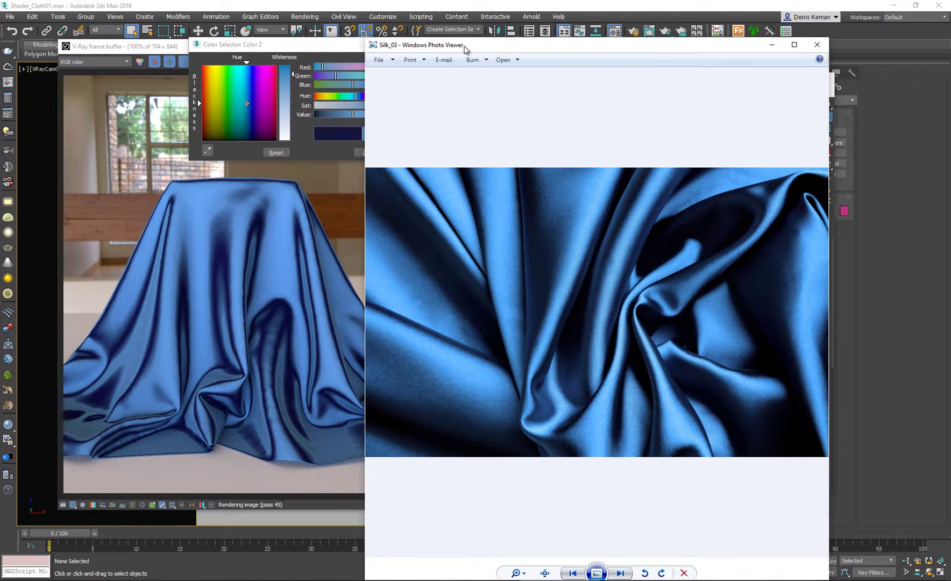
{"action": "key", "text": "alt+Tab"}
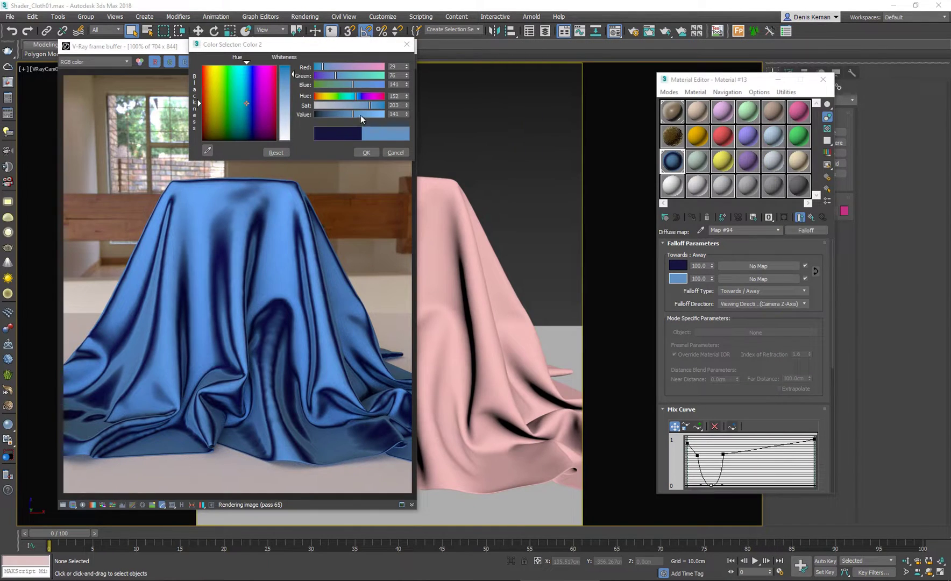
{"action": "left_click_drag", "start_coordinate": [362, 113], "coordinate": [372, 112]}
{"action": "left_click", "coordinate": [375, 106]}
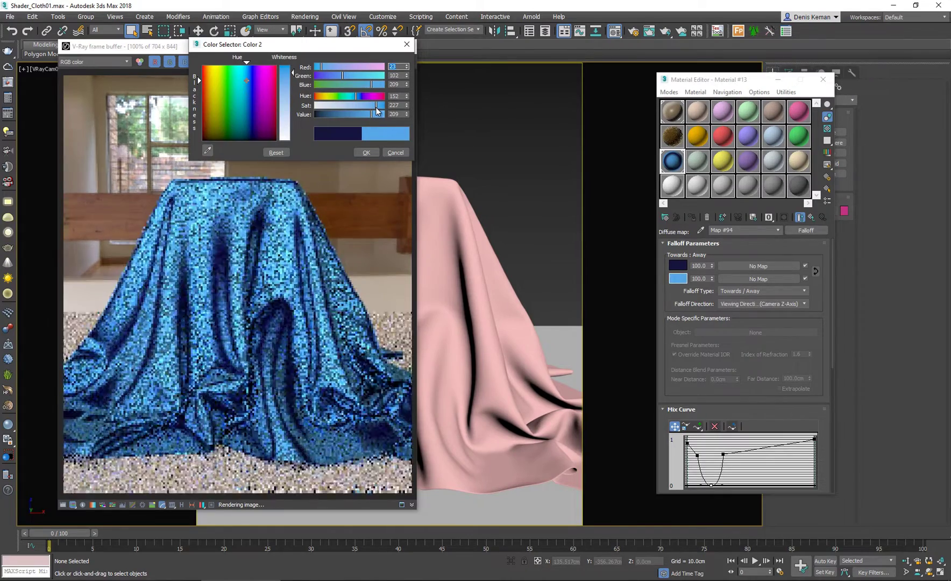
{"action": "left_click", "coordinate": [374, 105]}
{"action": "left_click", "coordinate": [370, 114]}
{"action": "left_click", "coordinate": [369, 114]}
{"action": "left_click", "coordinate": [358, 96]}
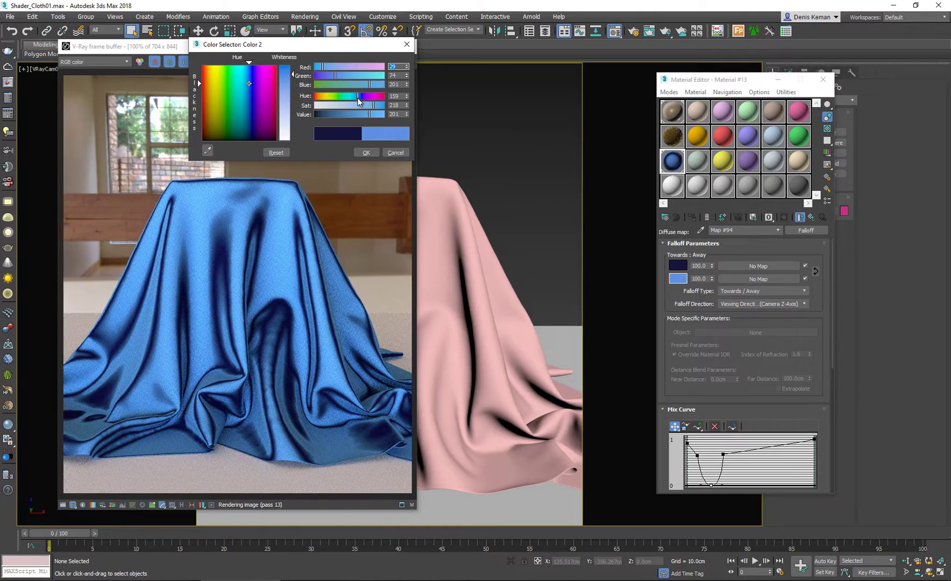
{"action": "left_click", "coordinate": [356, 96]}
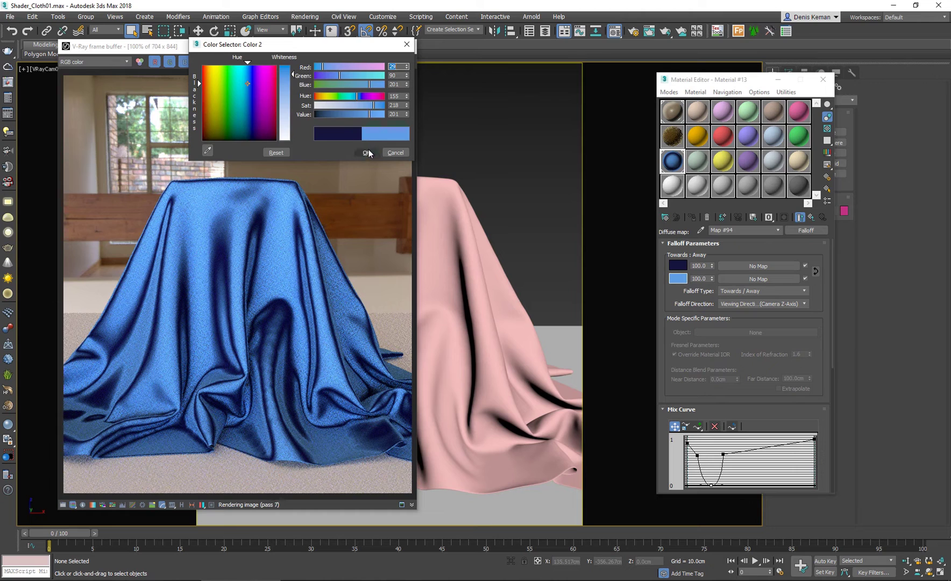
{"action": "left_click", "coordinate": [369, 151]}
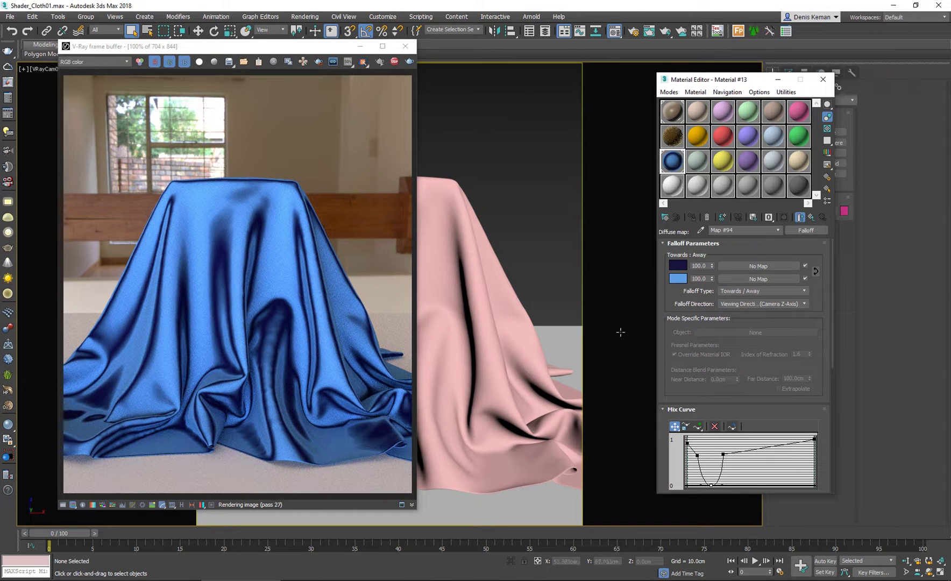
Reposition the mix curve point following the dip to about 0.6 in height, nearly two thirds of the way along the curve
{"action": "left_click_drag", "start_coordinate": [702, 383], "coordinate": [705, 314]}
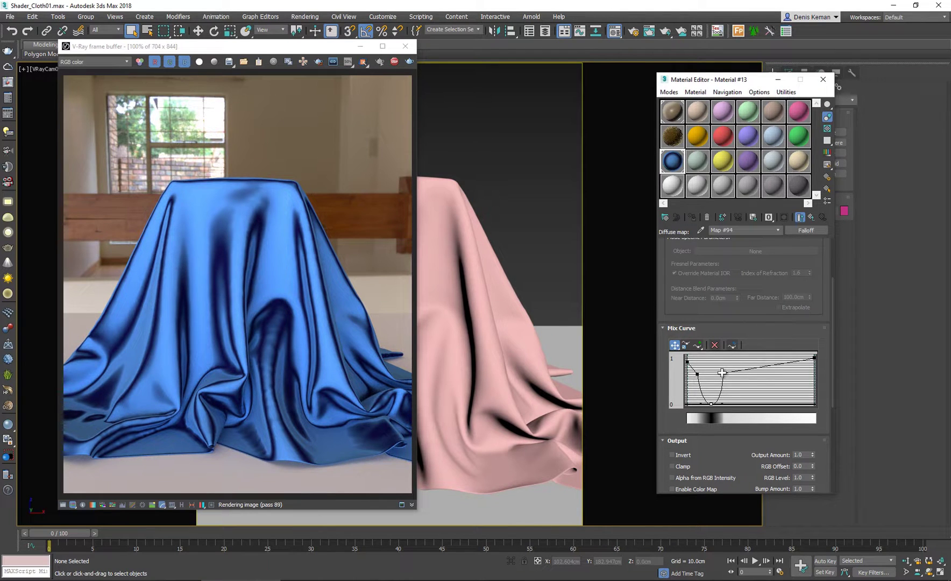
{"action": "left_click_drag", "start_coordinate": [722, 373], "coordinate": [724, 362]}
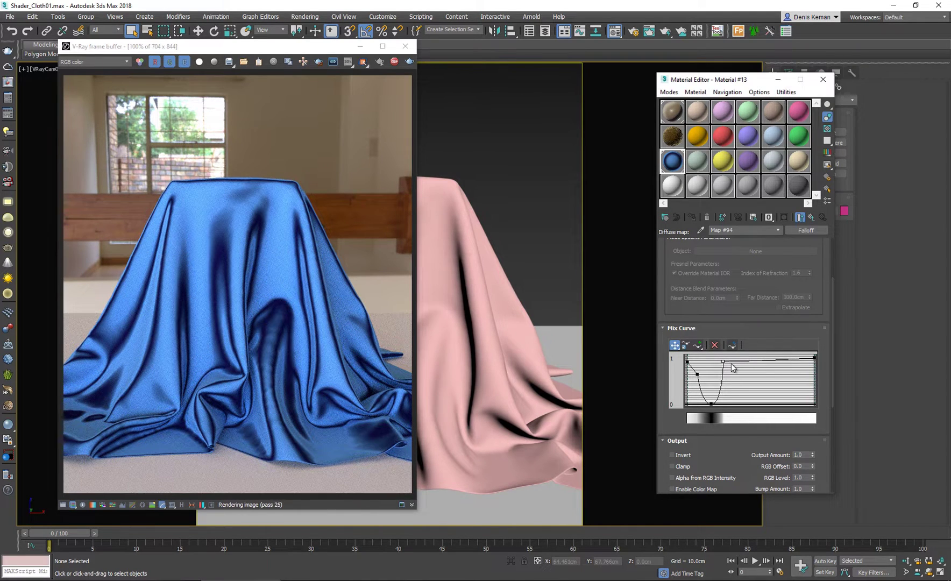
{"action": "left_click_drag", "start_coordinate": [725, 363], "coordinate": [722, 360]}
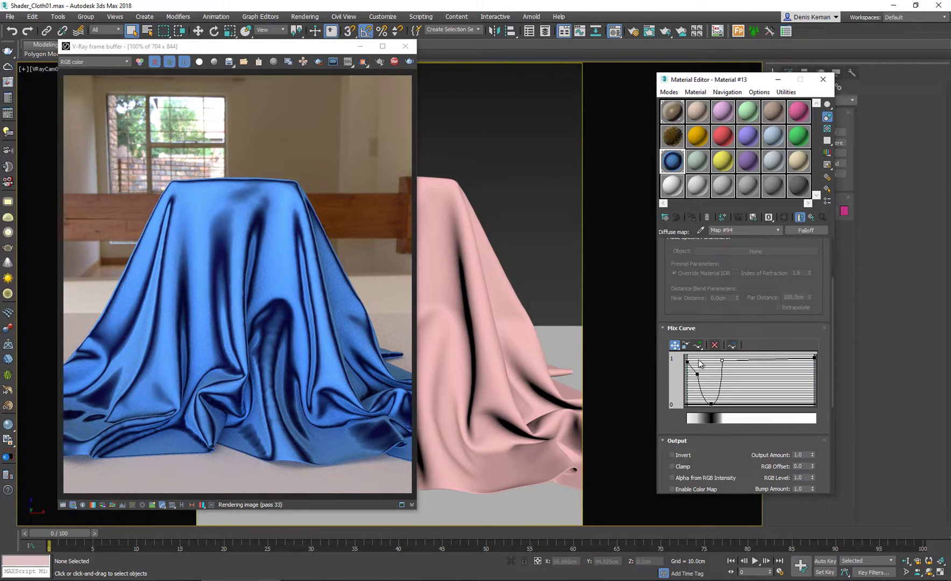
{"action": "left_click_drag", "start_coordinate": [722, 360], "coordinate": [766, 379]}
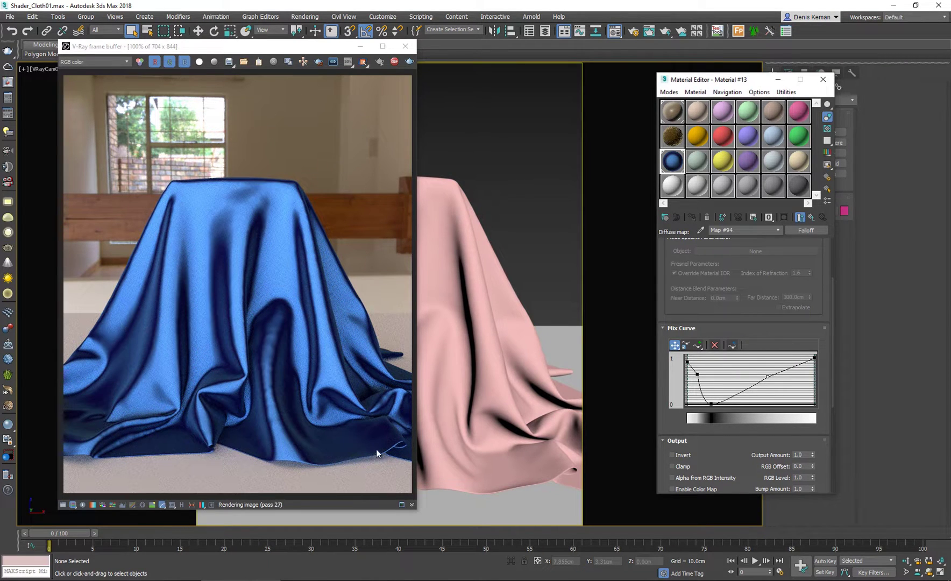
Compare the blue cloth render's highlights and dark folds with the Silk_03 reference photo
{"action": "key", "text": "alt+Tab"}
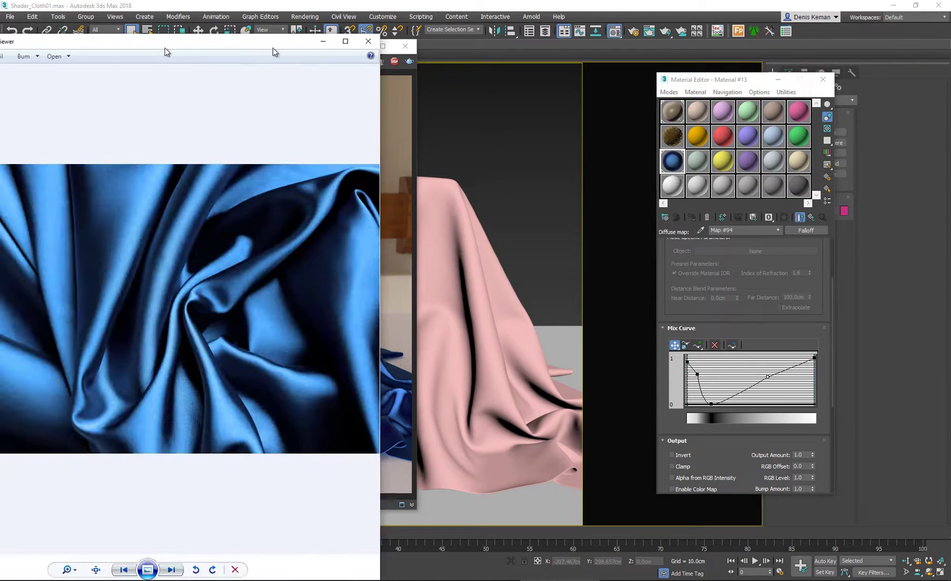
{"action": "left_click_drag", "start_coordinate": [188, 33], "coordinate": [648, 24]}
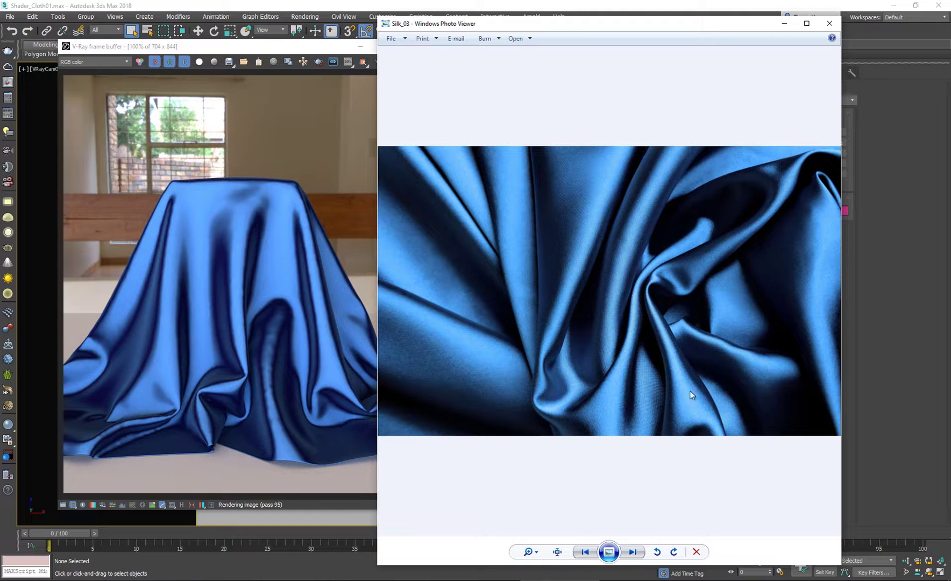
{"action": "key", "text": "alt+Tab"}
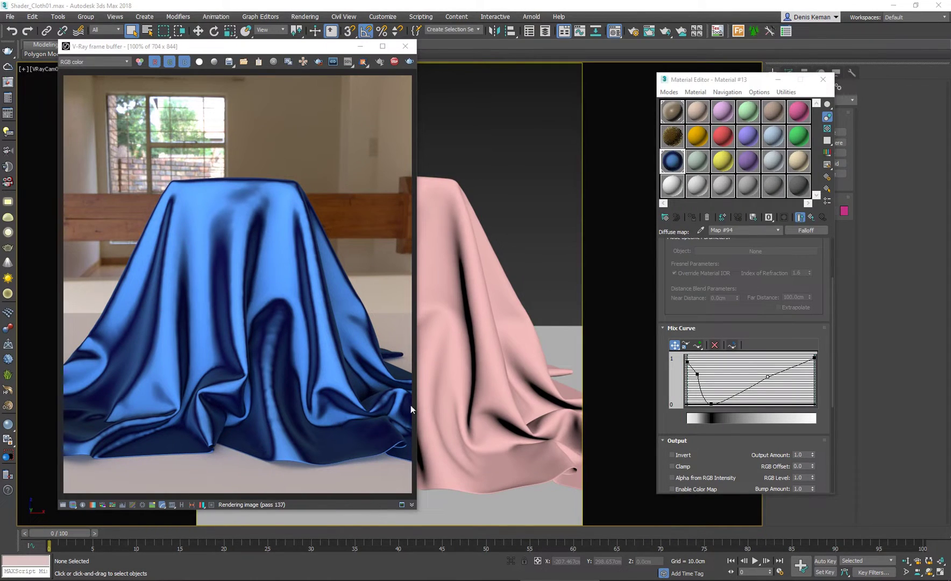
Raise the mix curve point following the dip to 1 and shift it back to about halfway along the curve
{"action": "mouse_move", "coordinate": [768, 377]}
{"action": "left_mouse_down"}
{"action": "mouse_move", "coordinate": [759, 373]}
{"action": "mouse_move", "coordinate": [765, 386]}
{"action": "mouse_move", "coordinate": [761, 379]}
{"action": "left_mouse_up"}
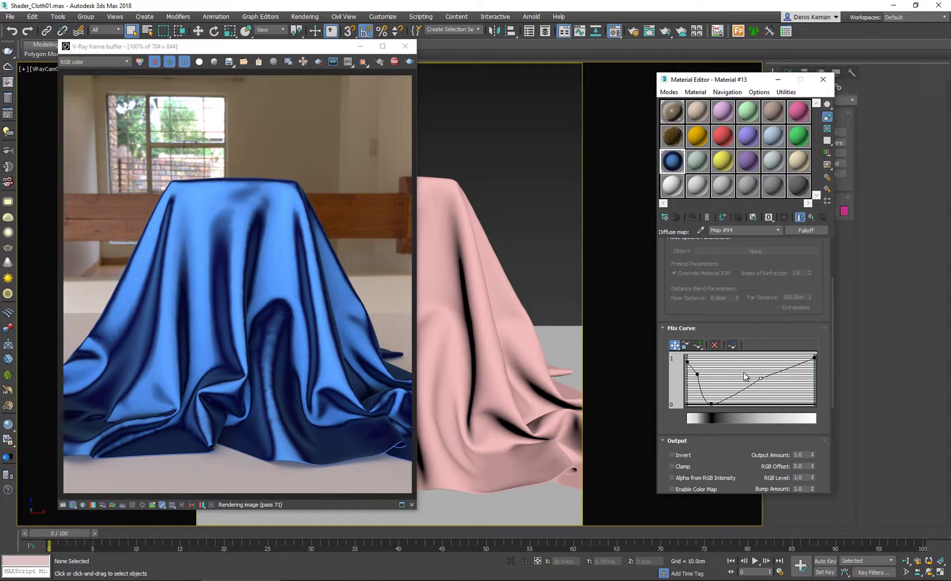
{"action": "left_click_drag", "start_coordinate": [761, 379], "coordinate": [757, 358]}
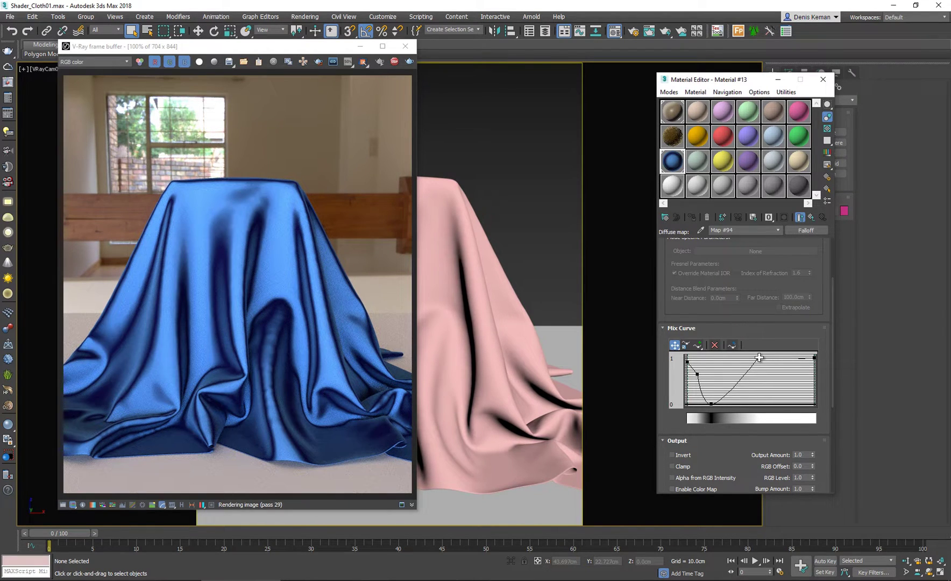
{"action": "mouse_move", "coordinate": [757, 358]}
{"action": "left_mouse_down"}
{"action": "mouse_move", "coordinate": [728, 358]}
{"action": "mouse_move", "coordinate": [748, 358]}
{"action": "left_mouse_up"}
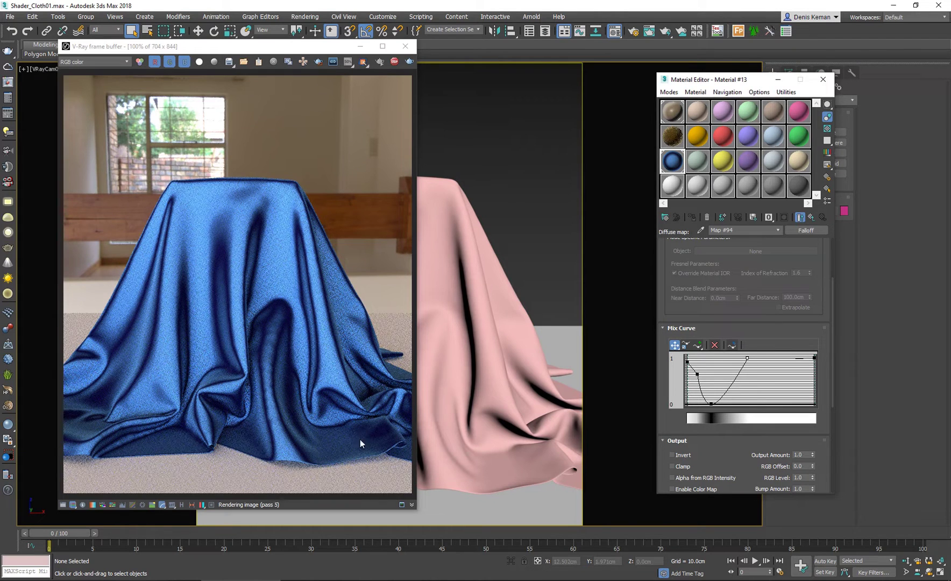
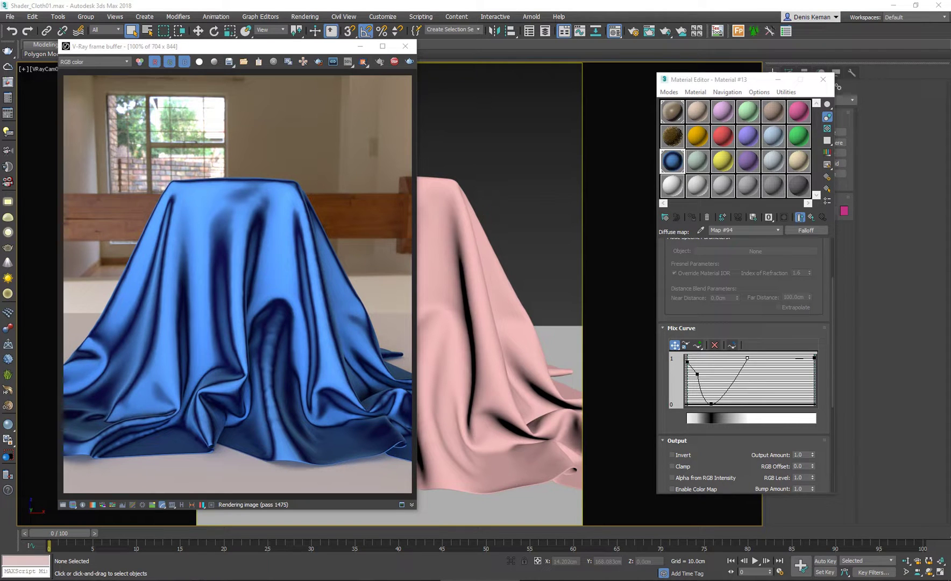
Examine the Silk_03 and Silk_Shirt_01 reference photos beside the render, focusing on the shirt fabric's colour variation up close
{"action": "left_click_drag", "start_coordinate": [0, 35], "coordinate": [729, 27]}
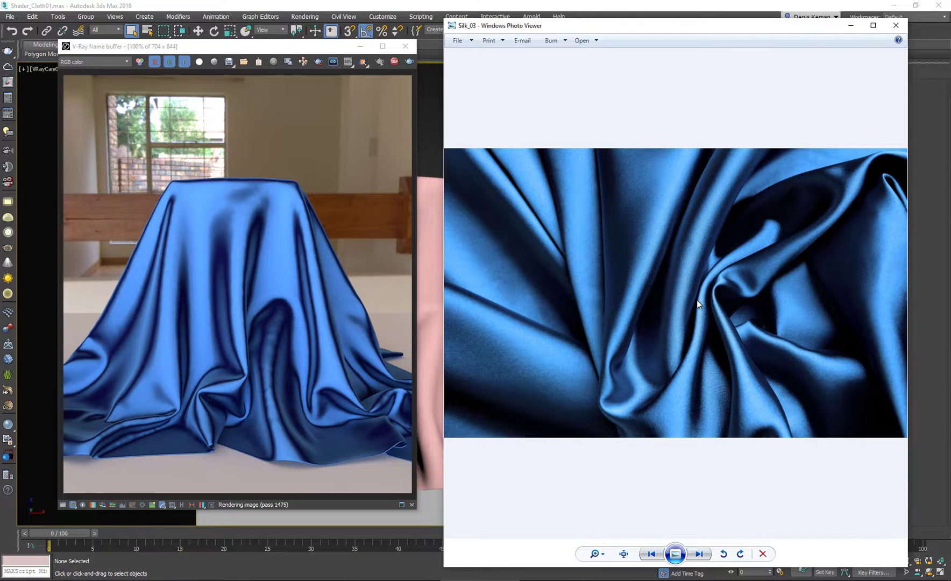
{"action": "key", "text": "Right"}
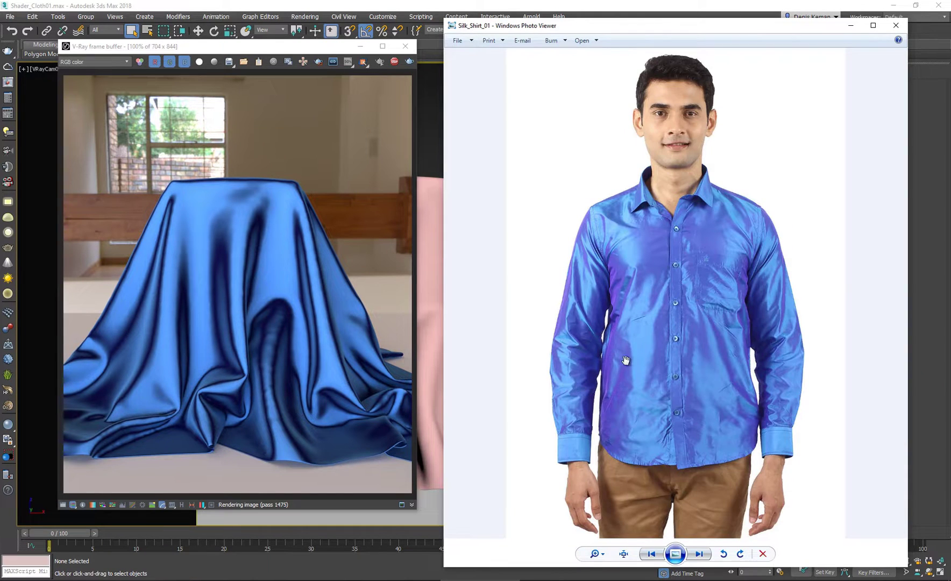
{"action": "scroll", "coordinate": [626, 360], "scroll_direction": "up", "scroll_amount": 3}
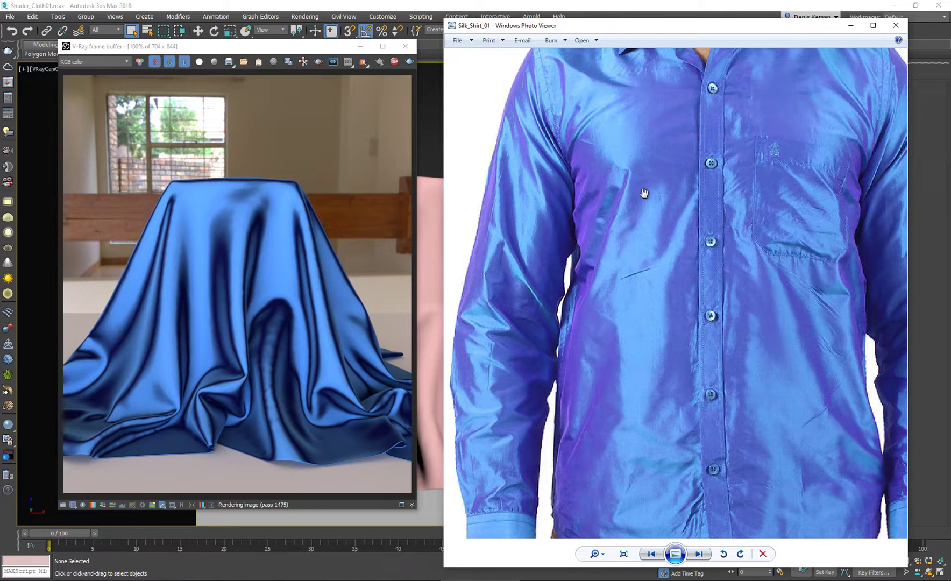
{"action": "left_click_drag", "start_coordinate": [686, 27], "coordinate": [0, 29]}
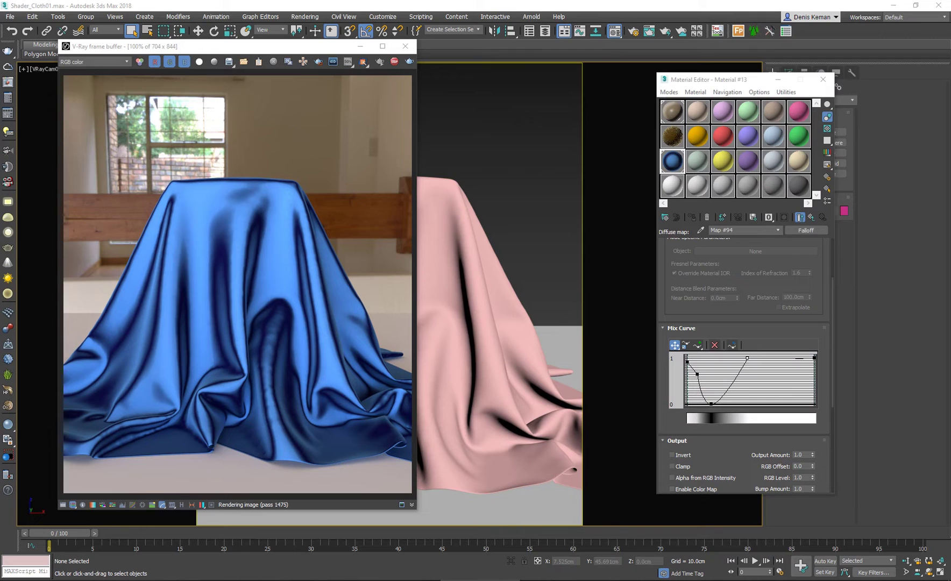
Add a nested Falloff map to the Away colour of the diffuse Falloff map
{"action": "left_click_drag", "start_coordinate": [752, 316], "coordinate": [752, 397]}
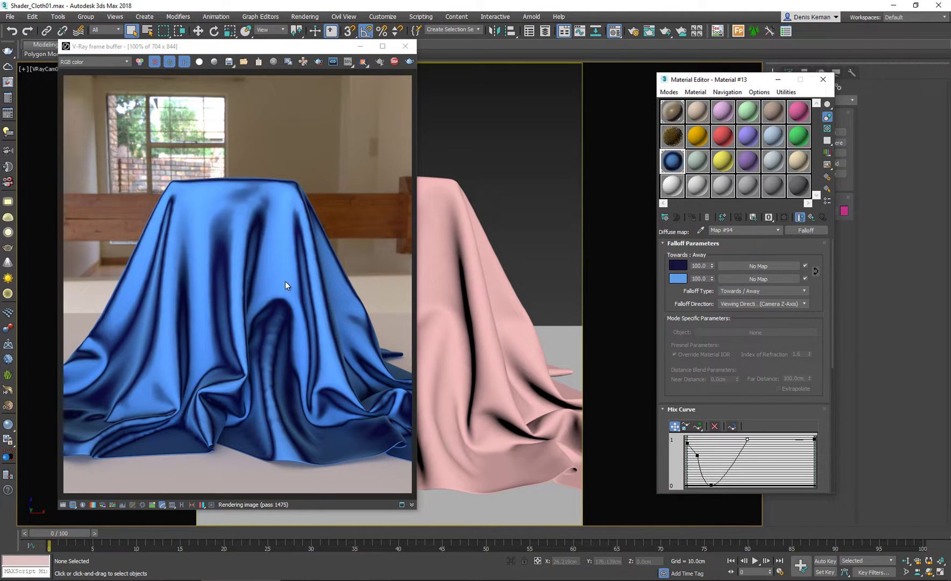
{"action": "left_click", "coordinate": [744, 279]}
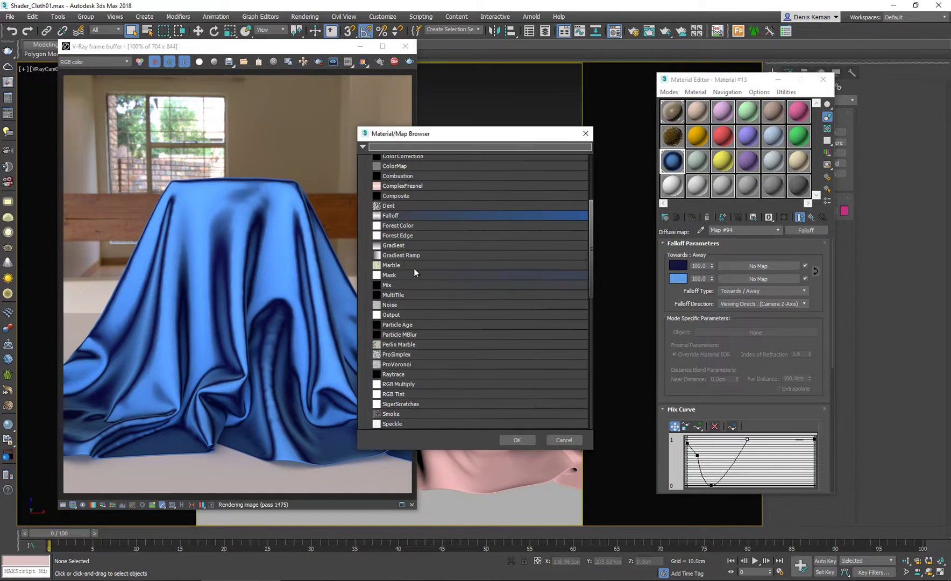
{"action": "double_click", "coordinate": [401, 216]}
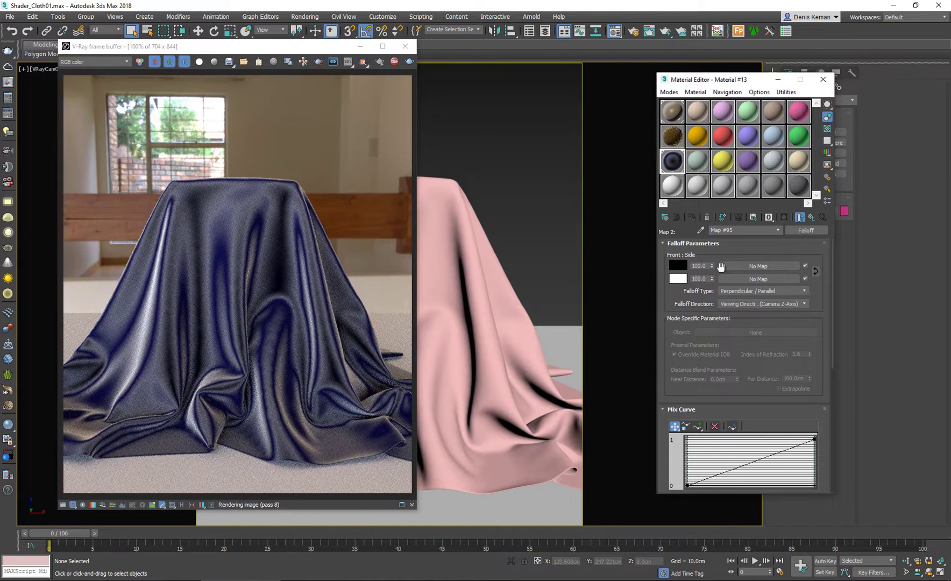
Copy the diffuse Falloff's light blue Away colour into both the Front and Side colours of the nested Falloff map
{"action": "left_click", "coordinate": [815, 219]}
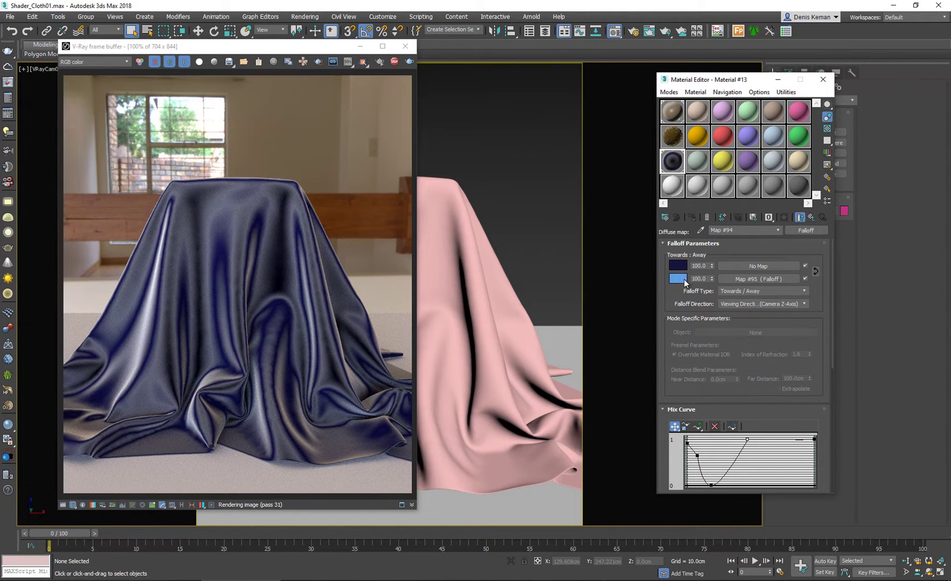
{"action": "right_click", "coordinate": [678, 280]}
{"action": "left_click", "coordinate": [701, 287]}
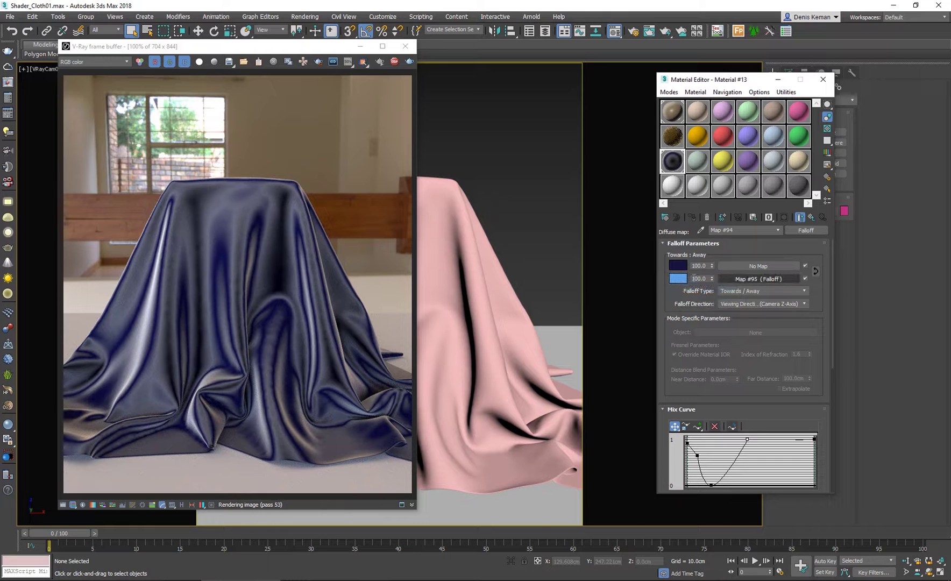
{"action": "left_click", "coordinate": [750, 277]}
{"action": "right_click", "coordinate": [679, 266]}
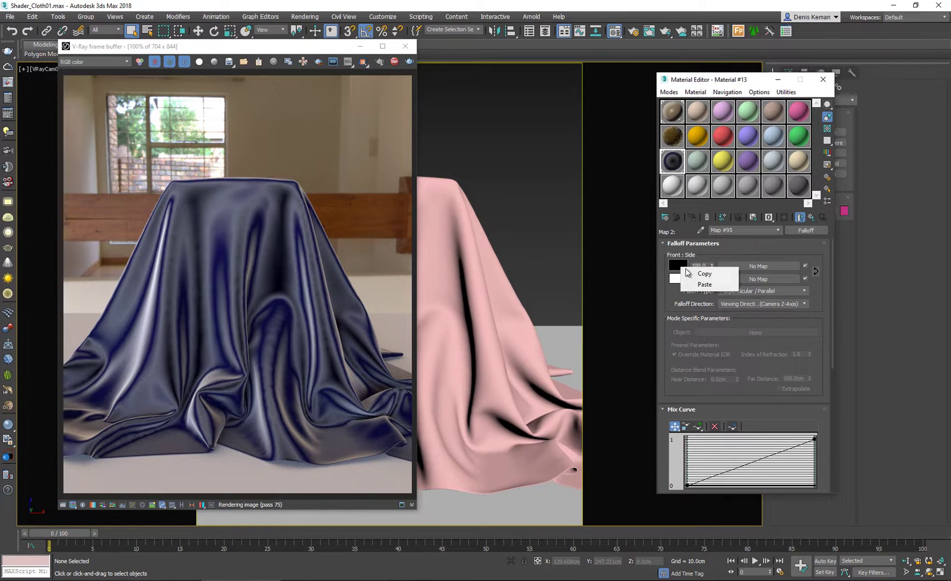
{"action": "left_click", "coordinate": [701, 283]}
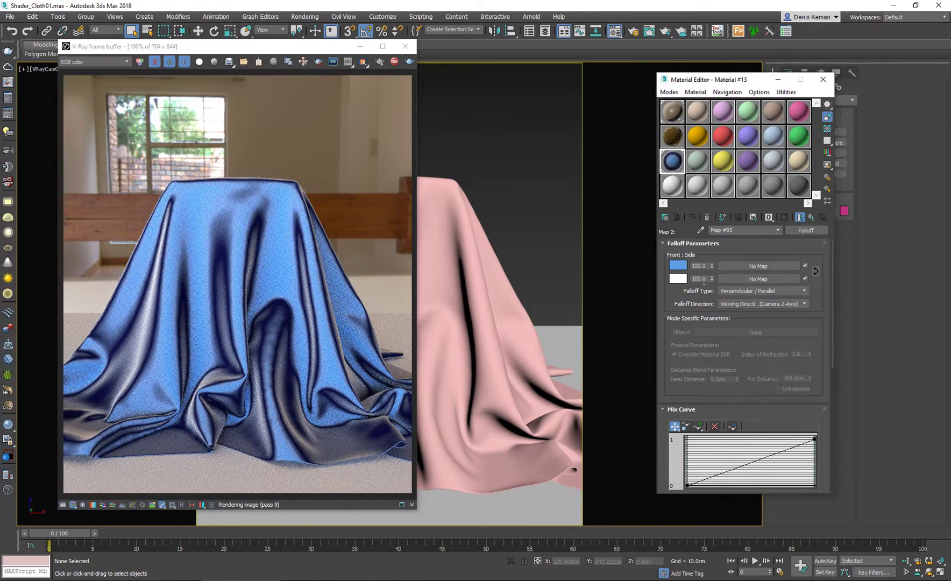
{"action": "right_click", "coordinate": [677, 280]}
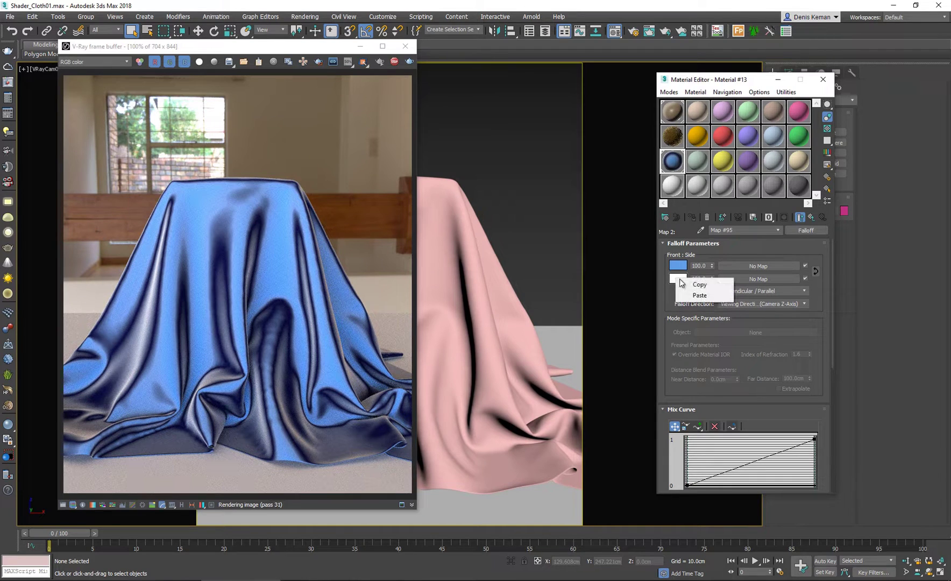
{"action": "left_click", "coordinate": [697, 293]}
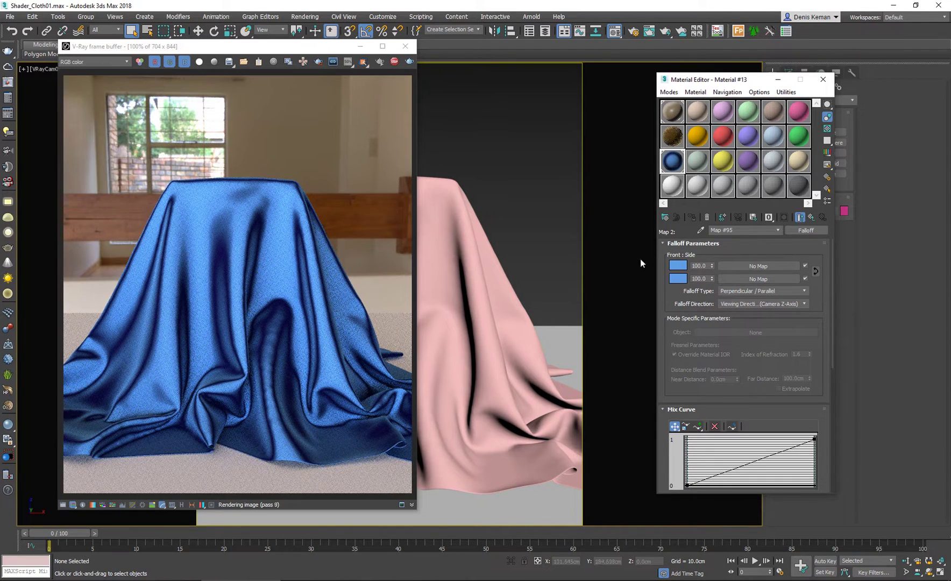
Set the nested Falloff's Side colour to light pink with hue 214, saturation 155 and value 204
{"action": "left_click", "coordinate": [678, 280]}
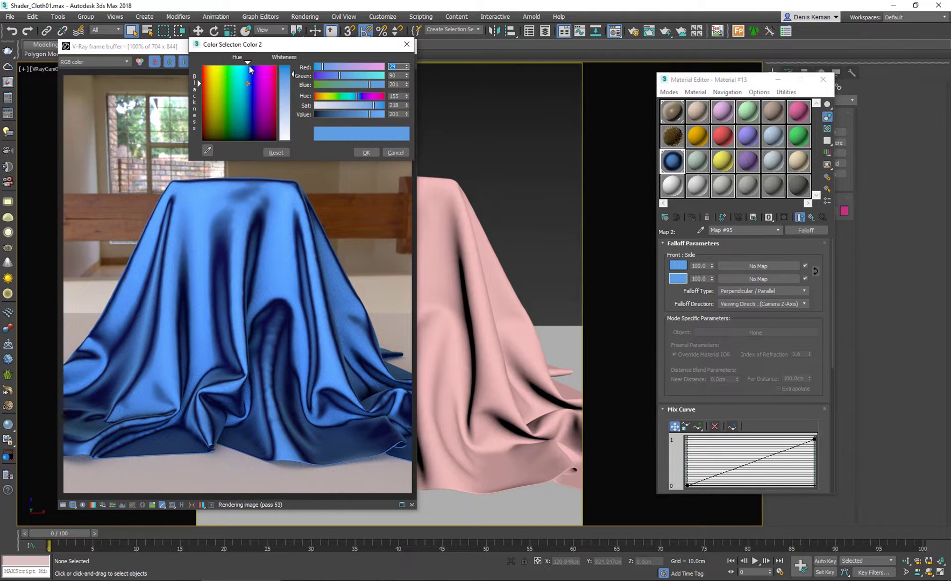
{"action": "left_click", "coordinate": [265, 86]}
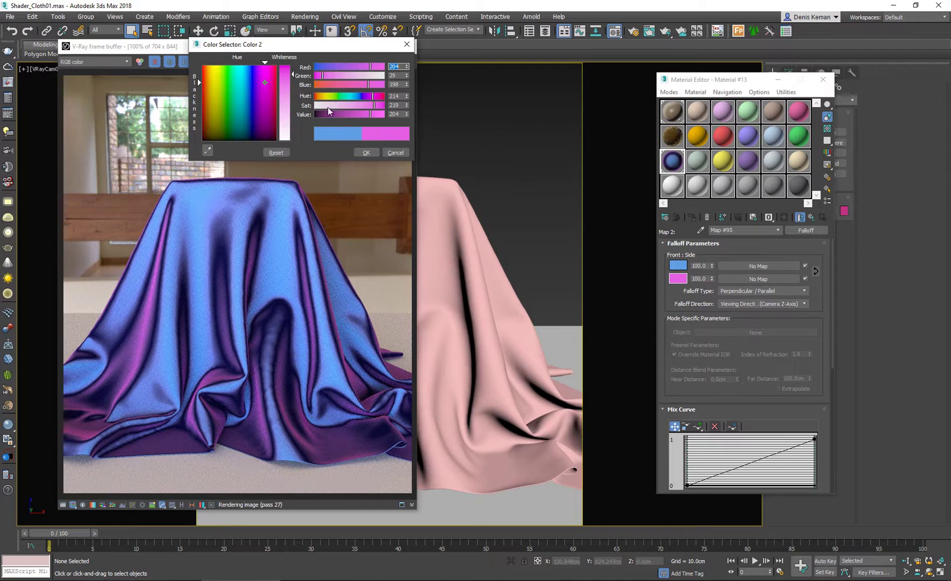
{"action": "left_click", "coordinate": [356, 104]}
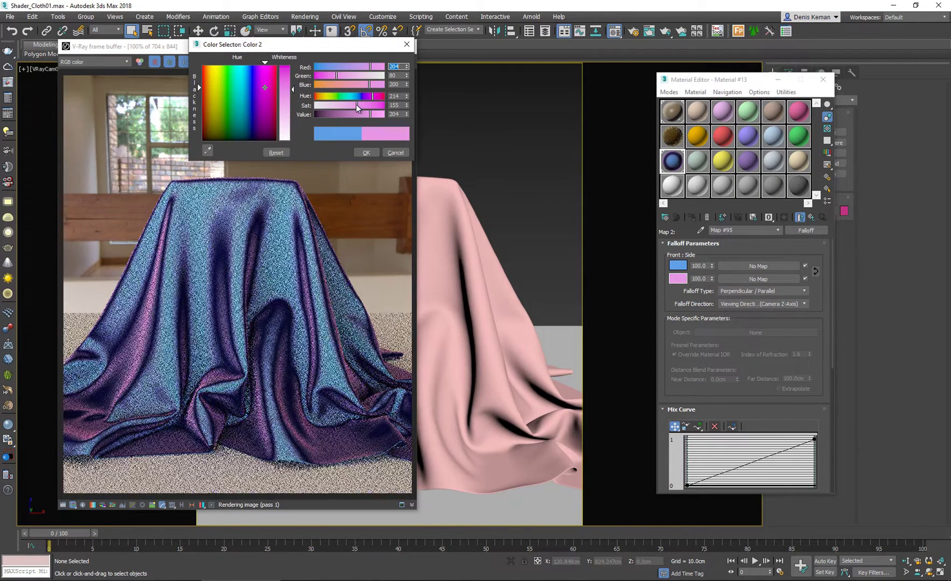
{"action": "left_click", "coordinate": [365, 153]}
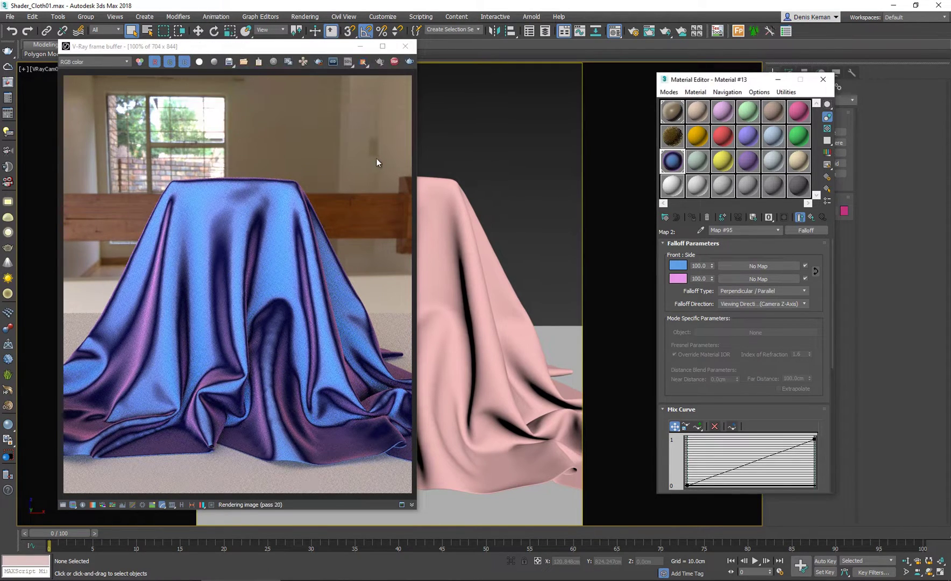
Convert the nested Falloff mix curve's start point to Bezier-Corner and stretch its handle flat along the base toward the far end
{"action": "left_click_drag", "start_coordinate": [770, 402], "coordinate": [750, 341]}
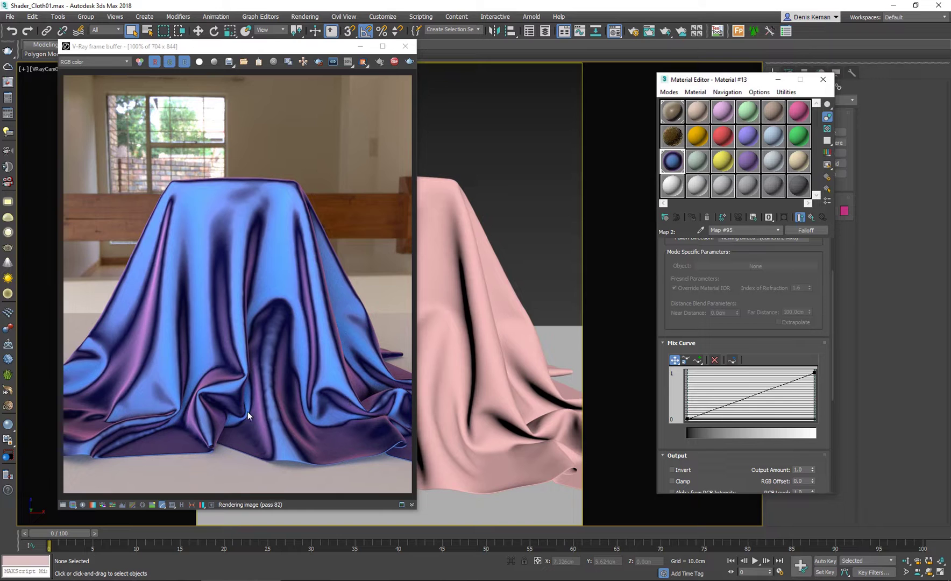
{"action": "right_click", "coordinate": [688, 420]}
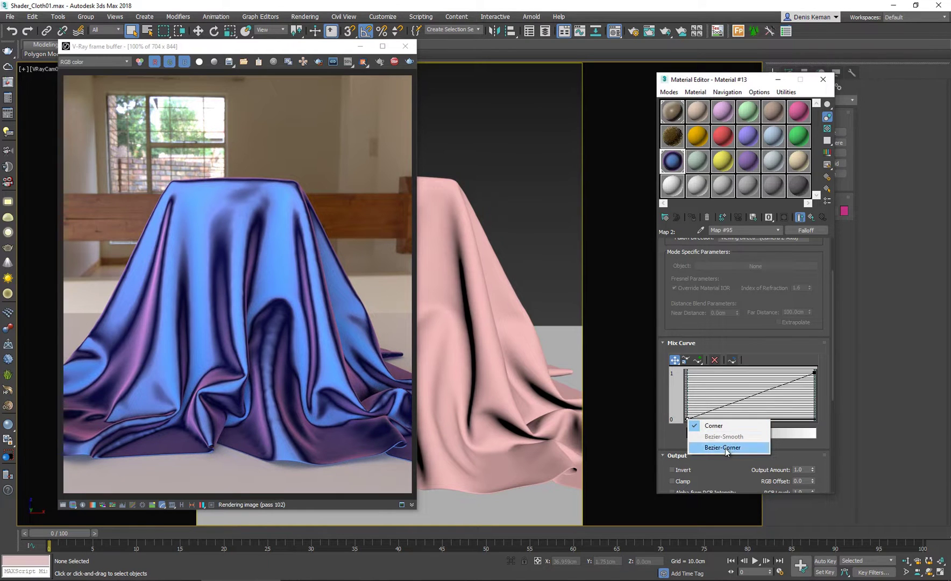
{"action": "left_click", "coordinate": [725, 448]}
{"action": "left_click_drag", "start_coordinate": [718, 410], "coordinate": [796, 428]}
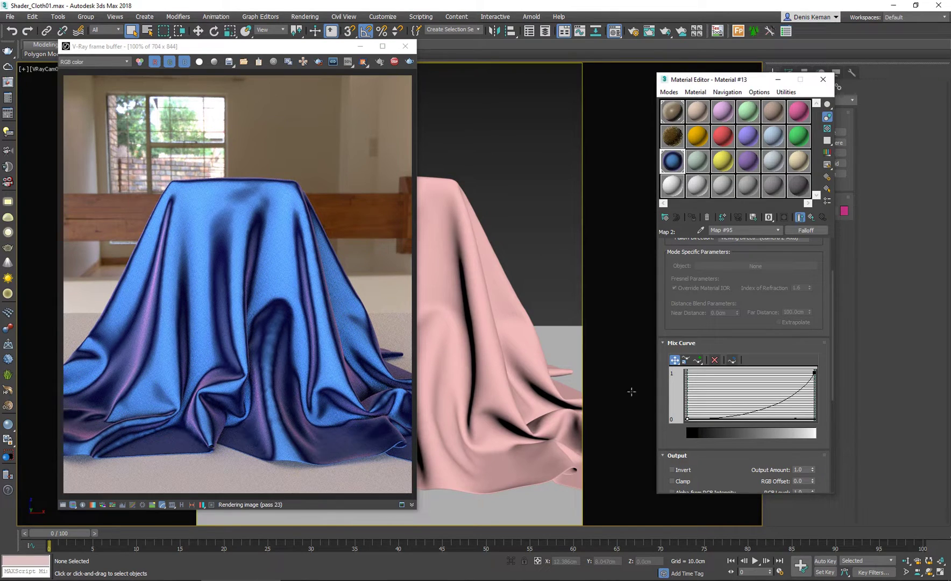
Convert the mix curve's end point to Bezier-Corner and adjust both handles so the curve stays low and rises steeply near the end
{"action": "left_click_drag", "start_coordinate": [796, 418], "coordinate": [813, 379]}
{"action": "right_click", "coordinate": [815, 380]}
{"action": "left_click", "coordinate": [842, 402]}
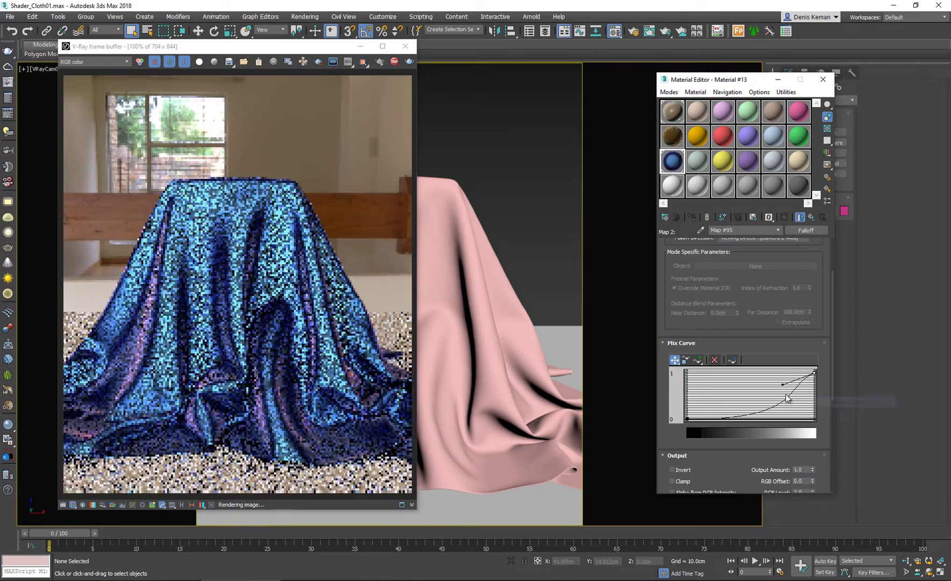
{"action": "left_click_drag", "start_coordinate": [782, 384], "coordinate": [802, 412]}
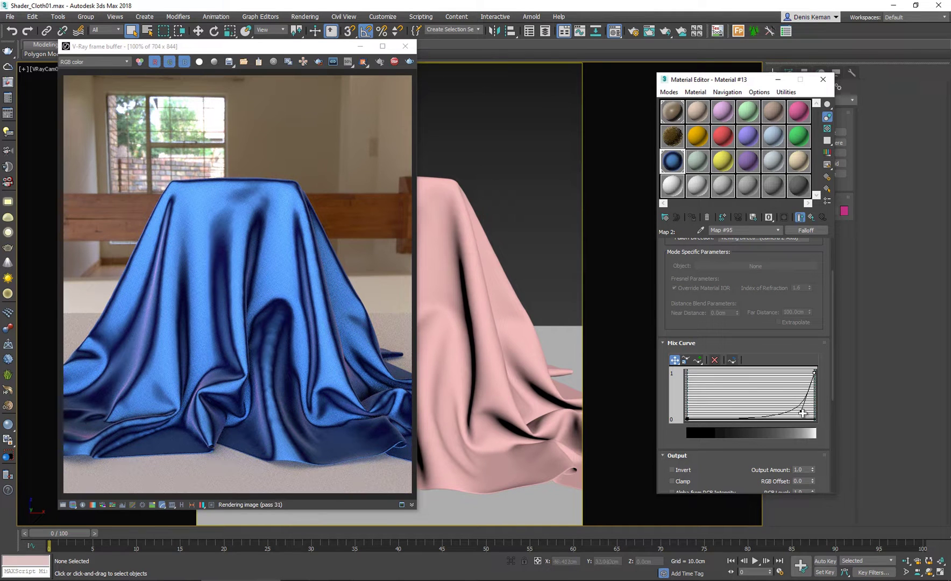
{"action": "mouse_move", "coordinate": [802, 412]}
{"action": "left_mouse_down"}
{"action": "mouse_move", "coordinate": [811, 380]}
{"action": "mouse_move", "coordinate": [801, 403]}
{"action": "left_mouse_up"}
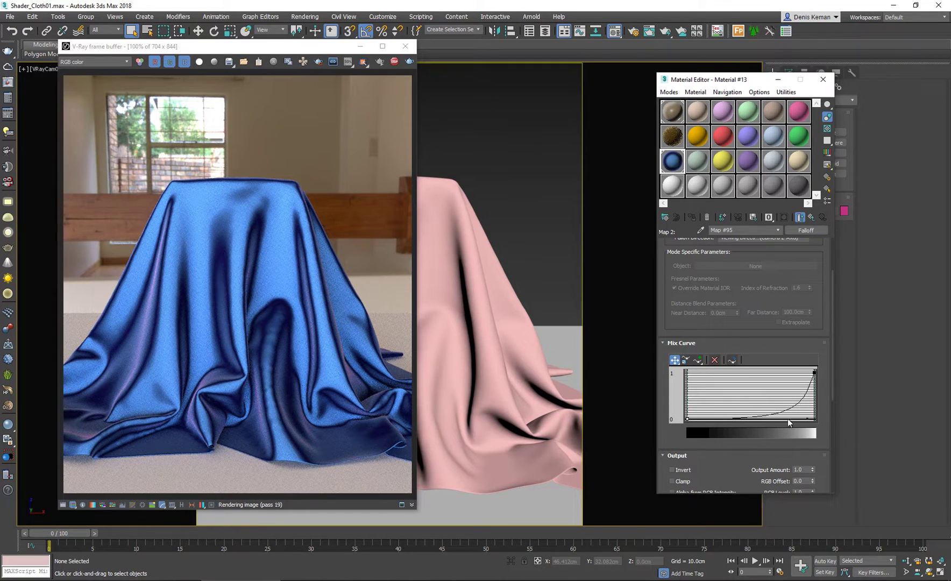
{"action": "left_click_drag", "start_coordinate": [805, 418], "coordinate": [795, 413]}
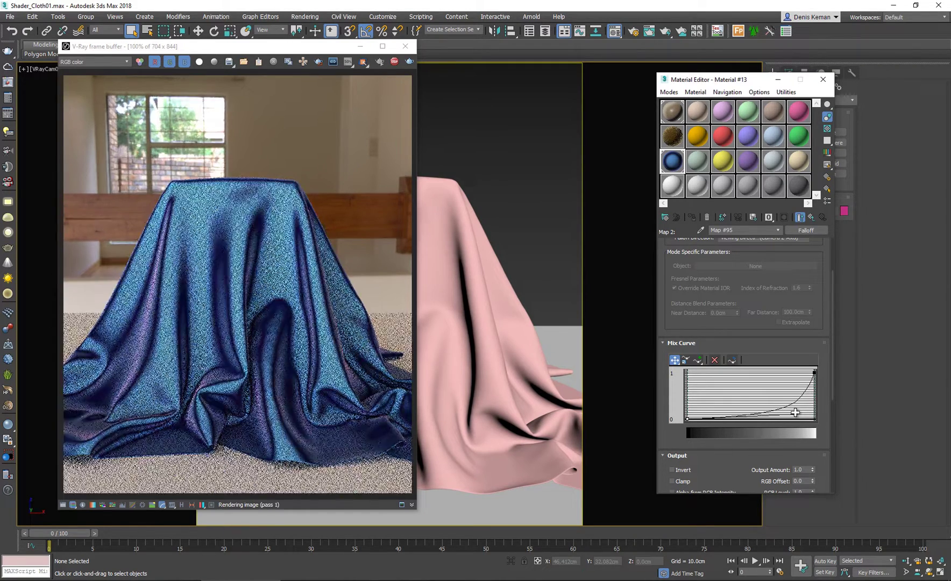
Examine the pink tint on the rendered folds up close and compare the cloth with the Silk_03 reference photo's weave
{"action": "scroll", "coordinate": [128, 399], "scroll_direction": "up", "scroll_amount": 2}
{"action": "scroll", "coordinate": [152, 339], "scroll_direction": "up", "scroll_amount": 1}
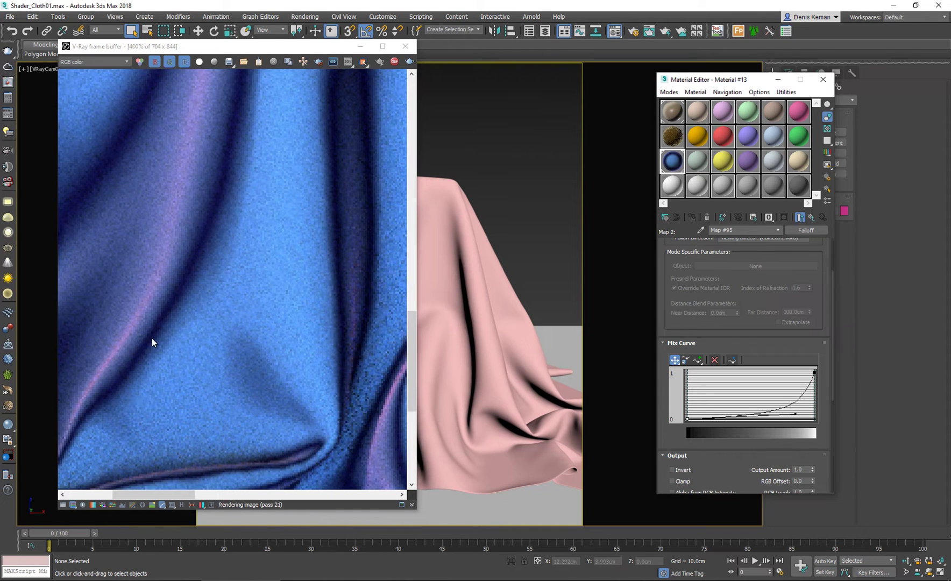
{"action": "scroll", "coordinate": [243, 325], "scroll_direction": "down", "scroll_amount": 3}
{"action": "left_click", "coordinate": [811, 218]}
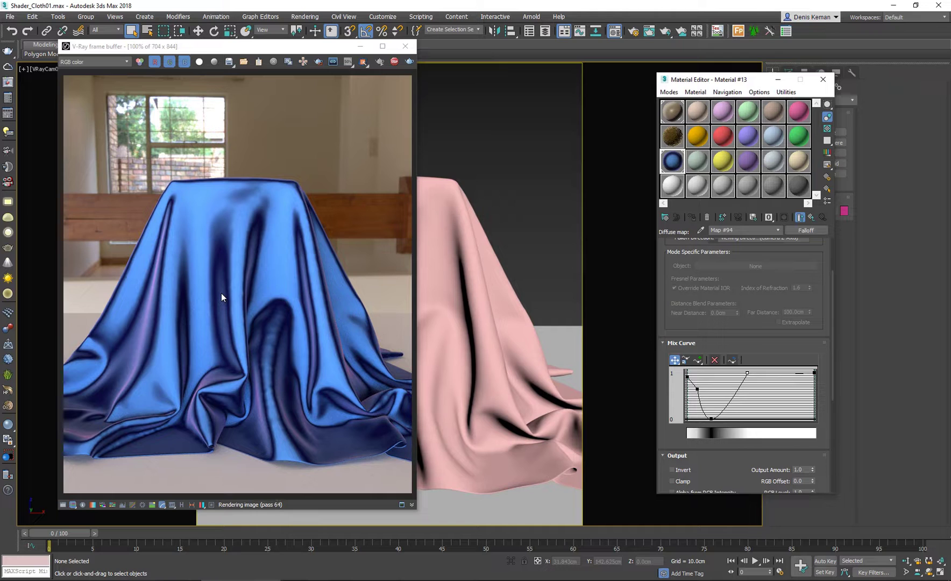
{"action": "scroll", "coordinate": [745, 320], "scroll_direction": "up", "scroll_amount": 2}
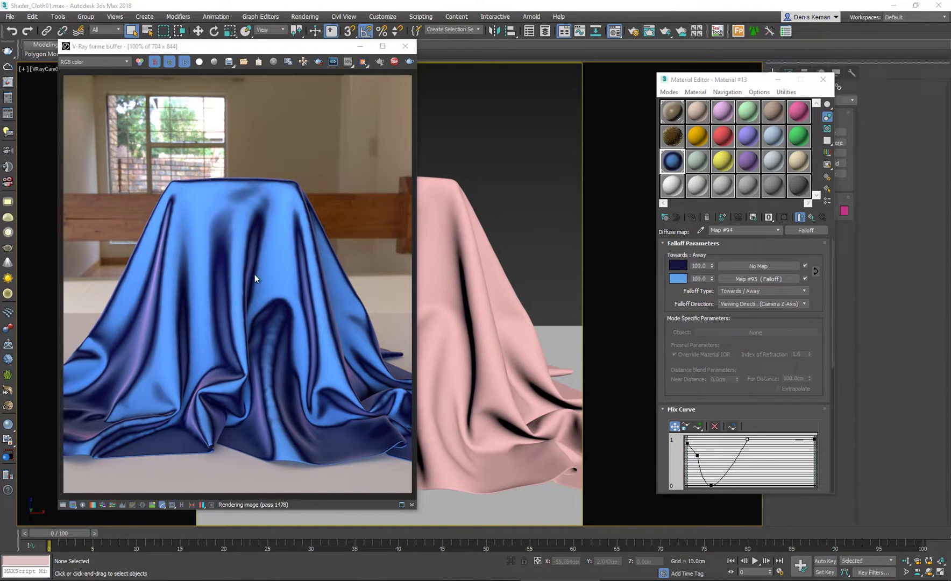
{"action": "key", "text": "alt+Tab"}
{"action": "scroll", "coordinate": [566, 305], "scroll_direction": "up", "scroll_amount": 10}
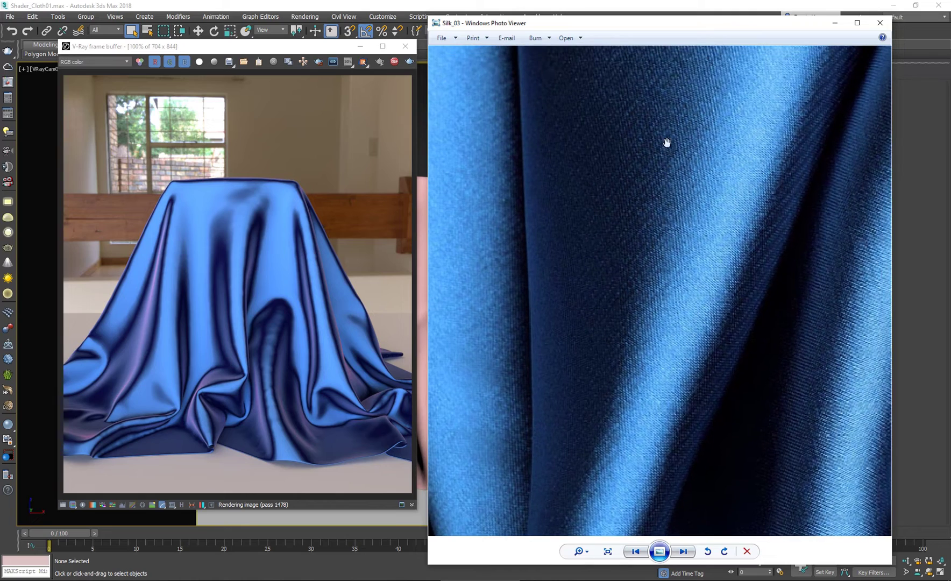
{"action": "scroll", "coordinate": [686, 180], "scroll_direction": "up", "scroll_amount": 3}
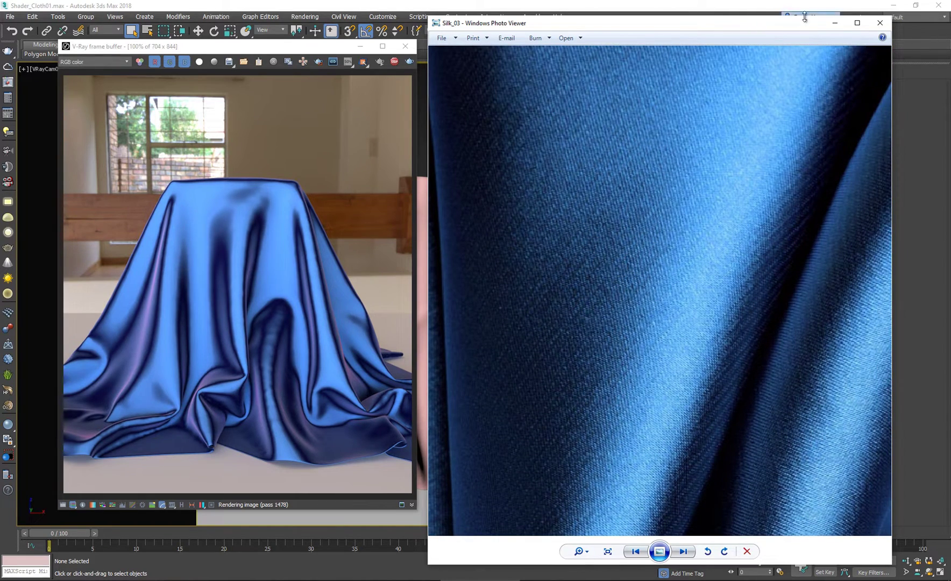
{"action": "left_click", "coordinate": [833, 25]}
Review the Cotton_Normal texture and assign a VRayNormalMap to the bump slot of Material #13
{"action": "left_click", "coordinate": [814, 216]}
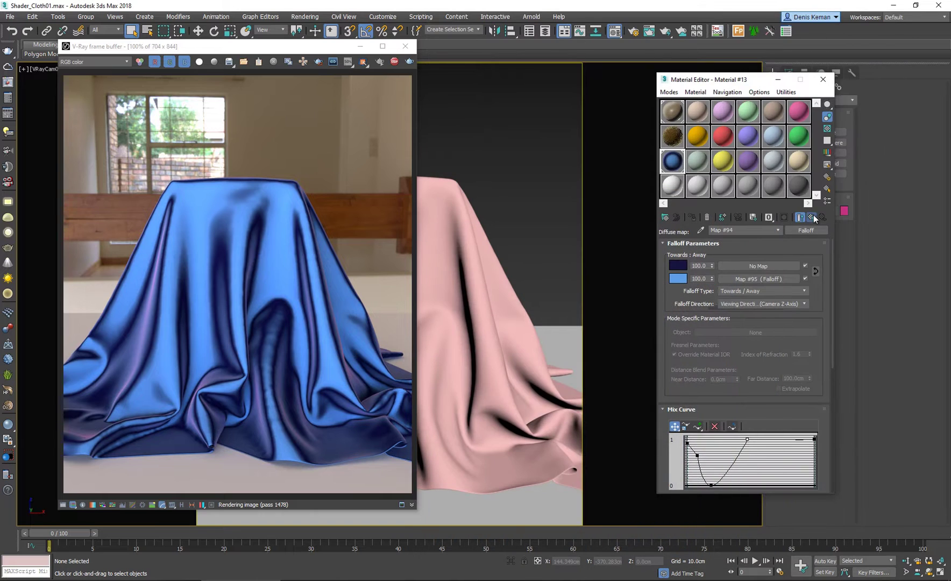
{"action": "left_click_drag", "start_coordinate": [672, 348], "coordinate": [708, 245]}
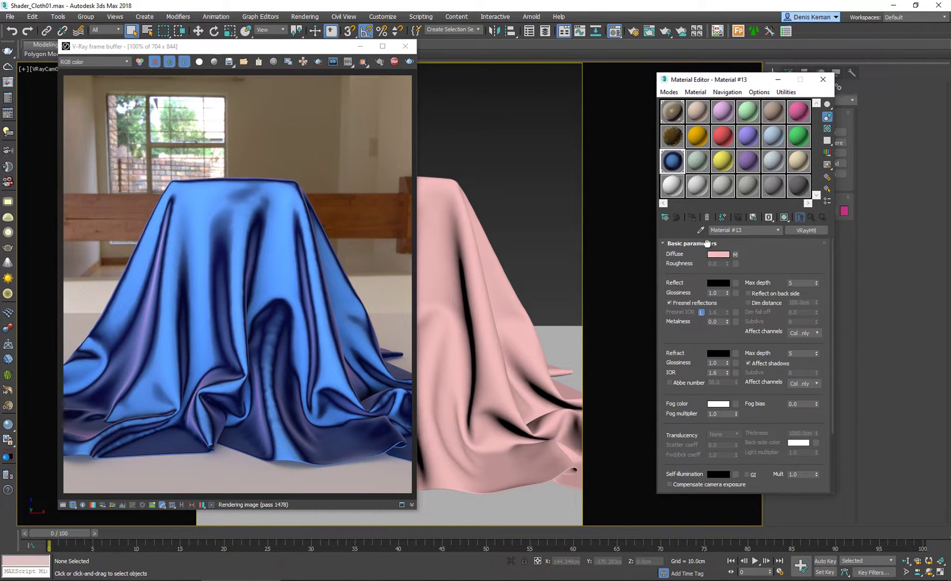
{"action": "left_click", "coordinate": [736, 255]}
{"action": "scroll", "coordinate": [672, 330], "scroll_direction": "down", "scroll_amount": 2}
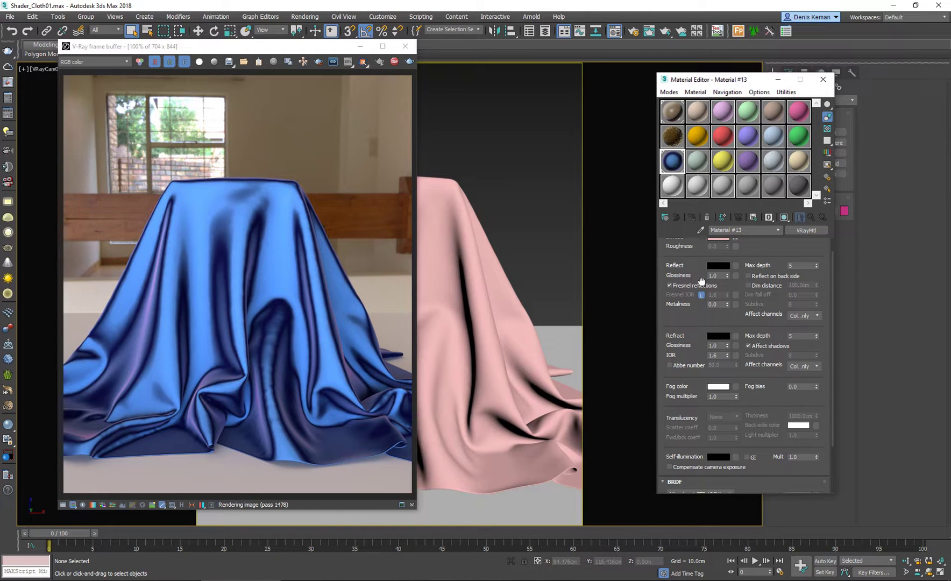
{"action": "scroll", "coordinate": [743, 350], "scroll_direction": "down", "scroll_amount": 3}
{"action": "left_click", "coordinate": [697, 487]}
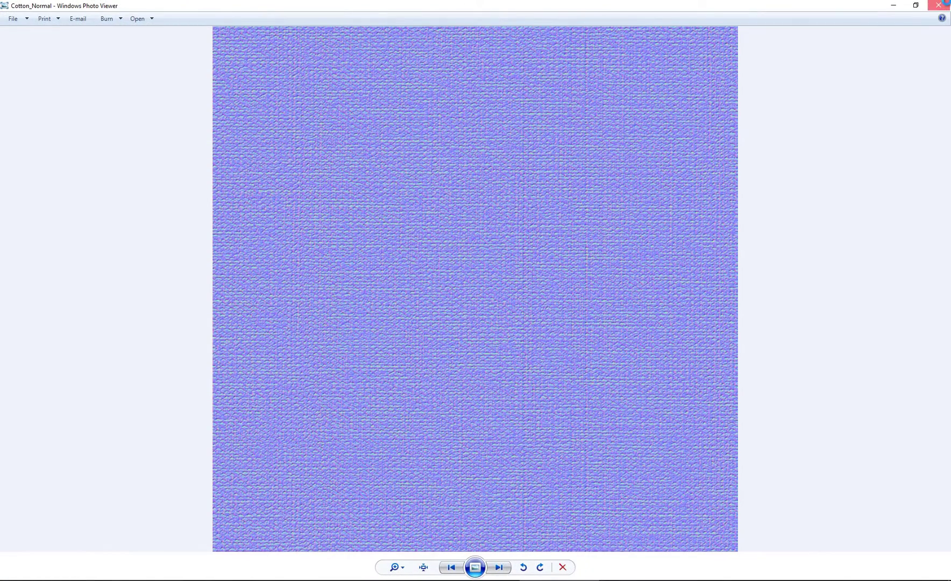
{"action": "left_click", "coordinate": [939, 5]}
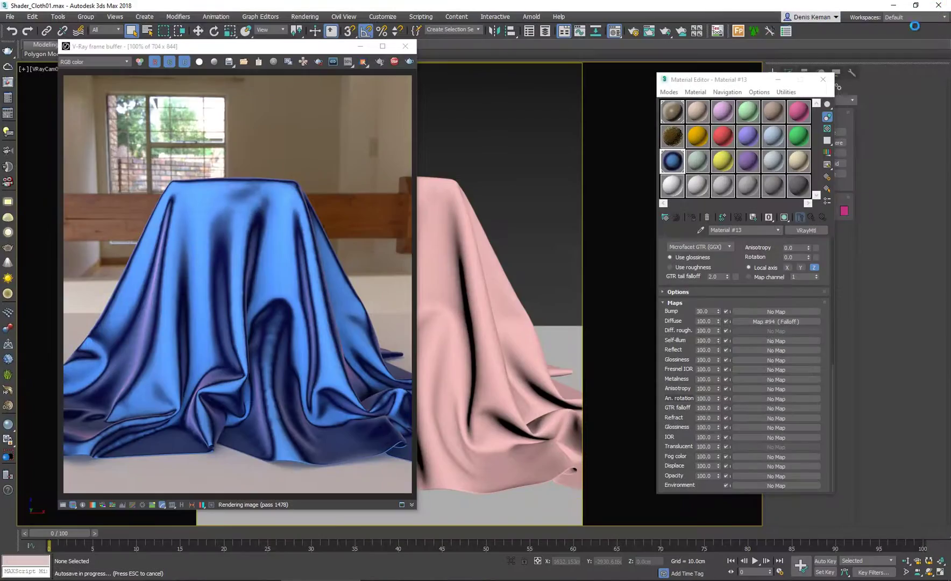
{"action": "left_click", "coordinate": [770, 311]}
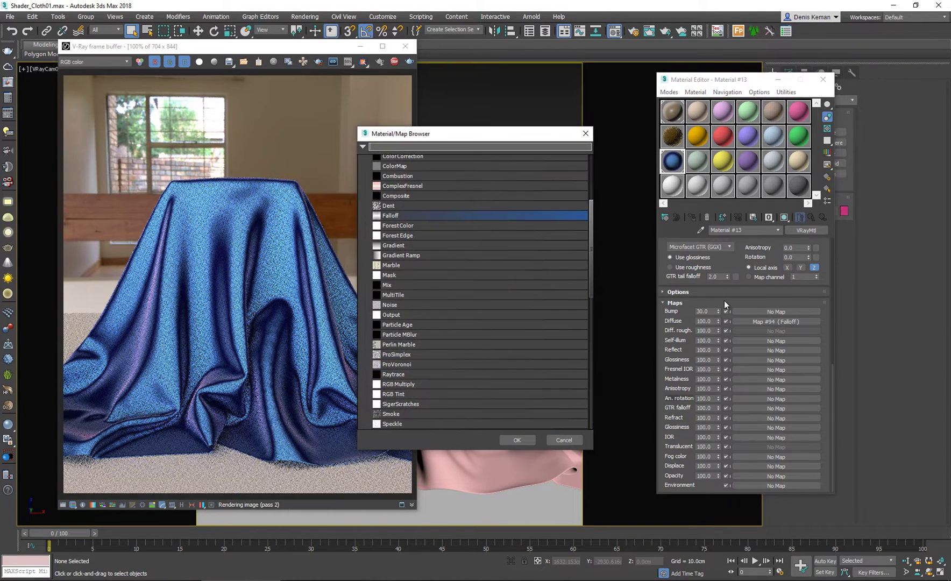
{"action": "left_click_drag", "start_coordinate": [590, 229], "coordinate": [565, 362]}
{"action": "double_click", "coordinate": [428, 318]}
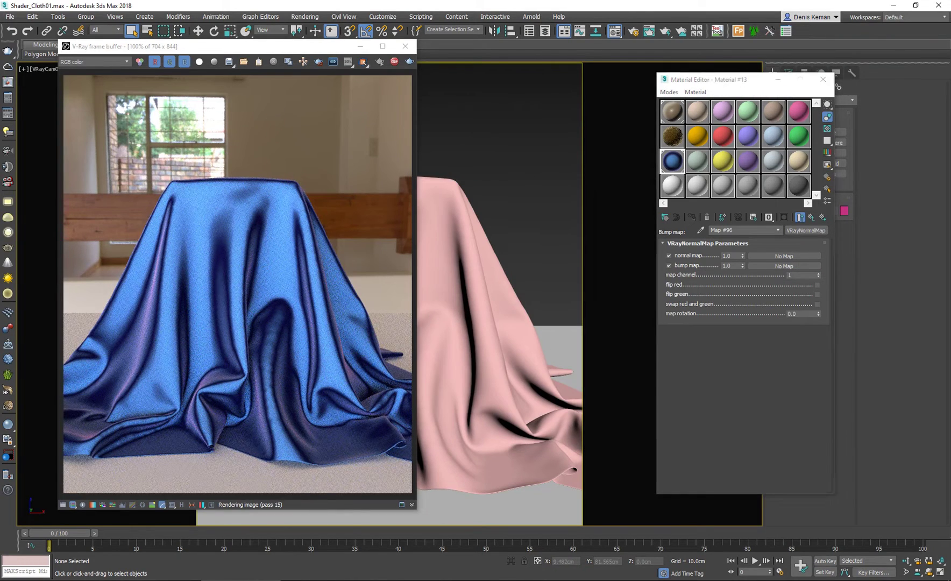
Load Cotton_Normal.jpg as the VRayNormalMap's normal map and show the bitmap on the cloth in the viewport
{"action": "left_click_drag", "start_coordinate": [629, 203], "coordinate": [792, 255]}
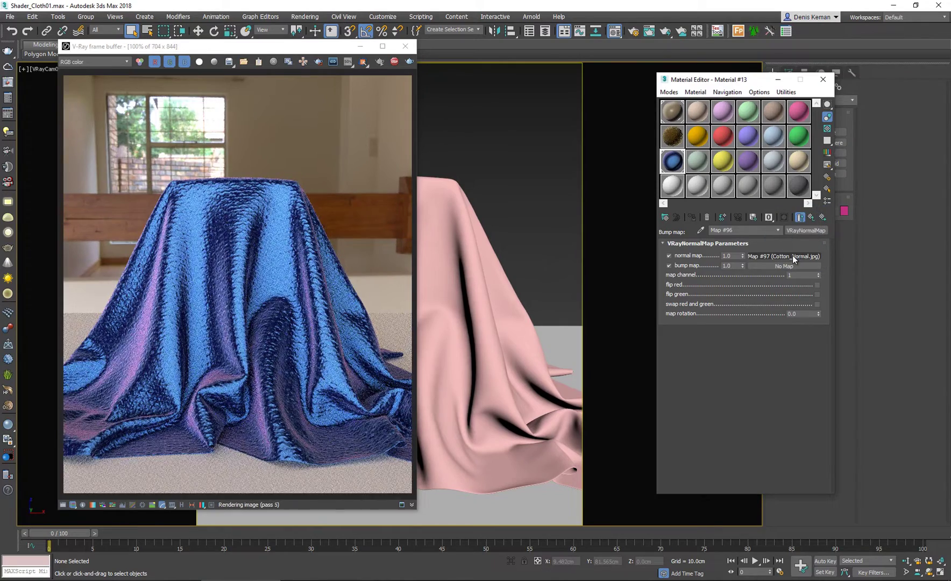
{"action": "left_click", "coordinate": [792, 256]}
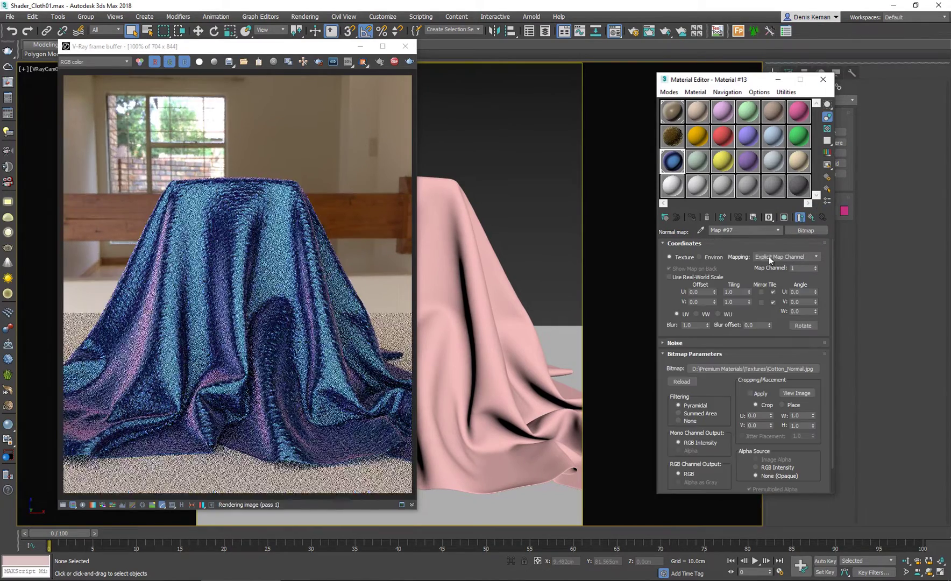
{"action": "left_click", "coordinate": [785, 217]}
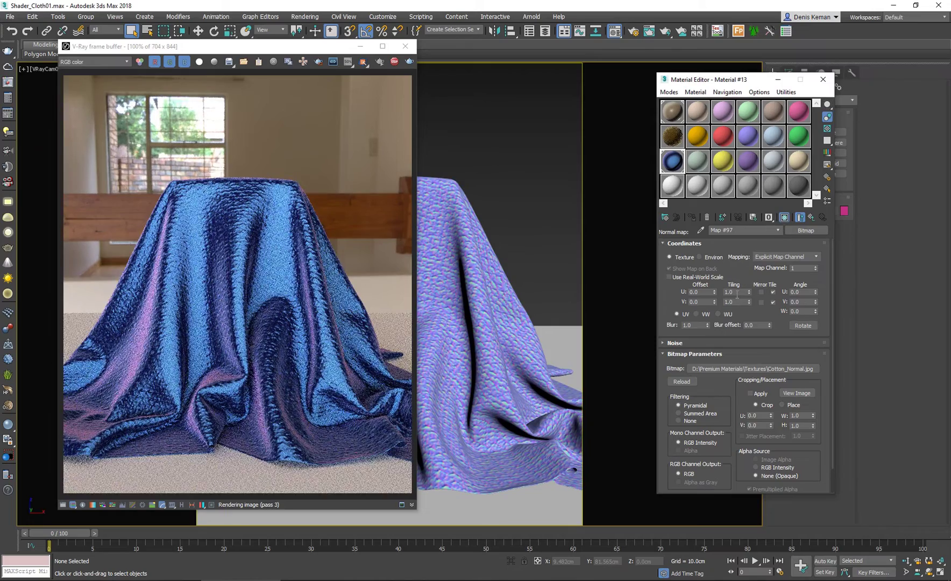
Set the Cotton_Normal bitmap's U and V tiling to 5
{"action": "left_click", "coordinate": [733, 292]}
{"action": "type", "text": "5"}
{"action": "key", "text": "Tab"}
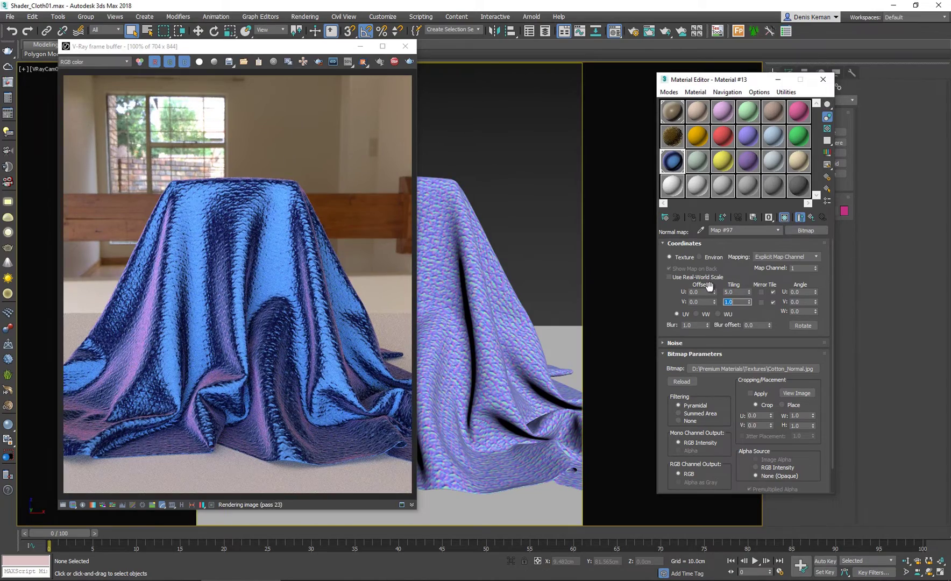
{"action": "type", "text": "5"}
{"action": "key", "text": "Return"}
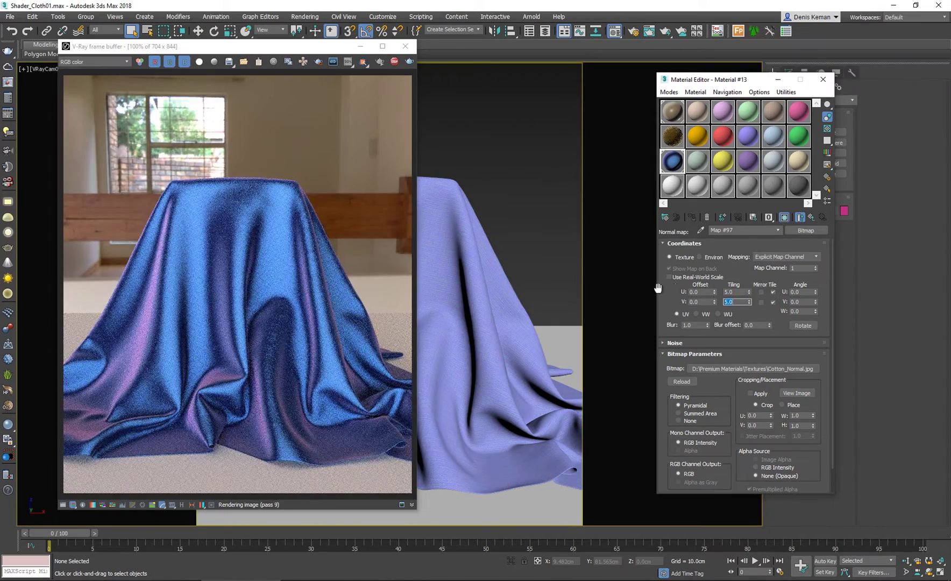
Examine the weave scale and fold shading on the rendered cloth, both close up and in the full image
{"action": "scroll", "coordinate": [233, 242], "scroll_direction": "up", "scroll_amount": 1}
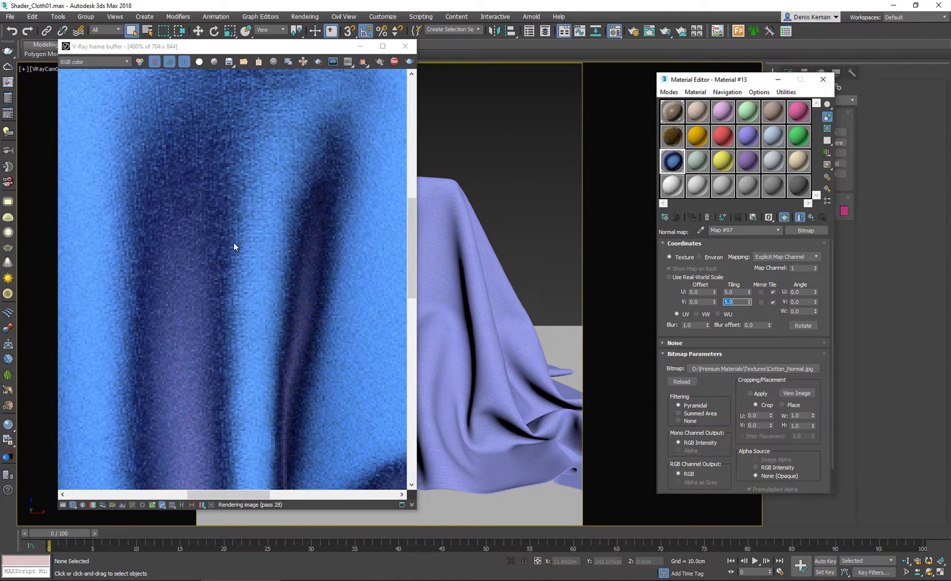
{"action": "left_click_drag", "start_coordinate": [266, 52], "coordinate": [279, 50]}
{"action": "scroll", "coordinate": [261, 218], "scroll_direction": "down", "scroll_amount": 1}
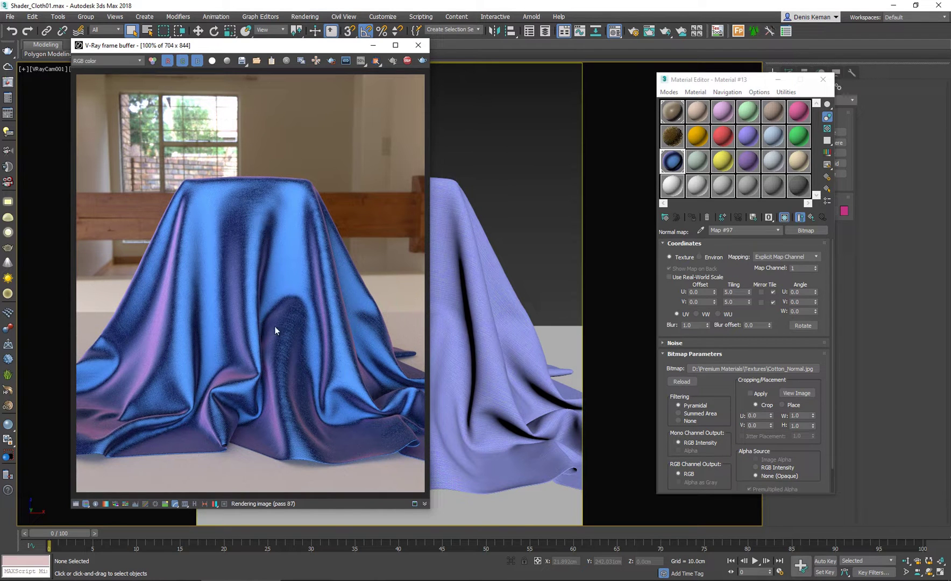
{"action": "left_click_drag", "start_coordinate": [176, 45], "coordinate": [150, 66]}
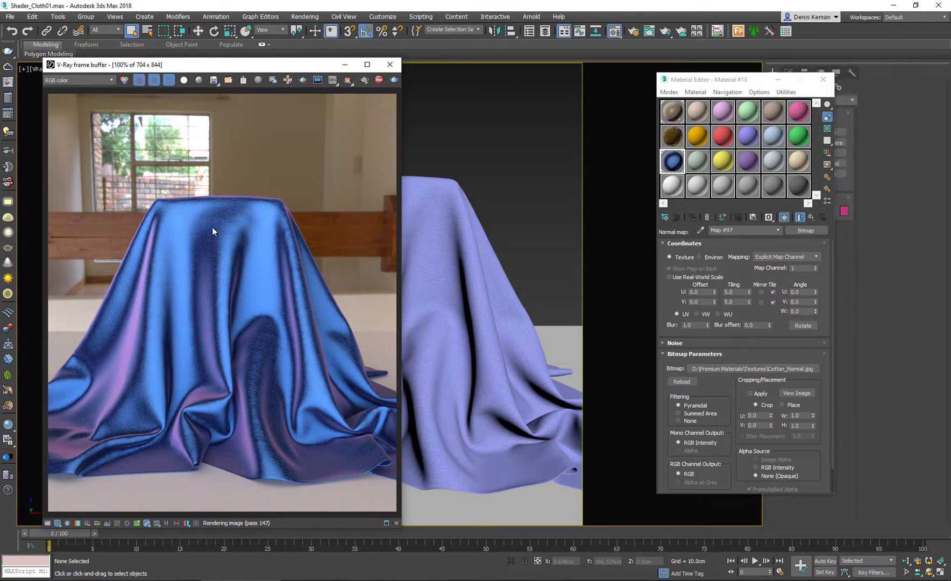
{"action": "scroll", "coordinate": [213, 236], "scroll_direction": "up", "scroll_amount": 4}
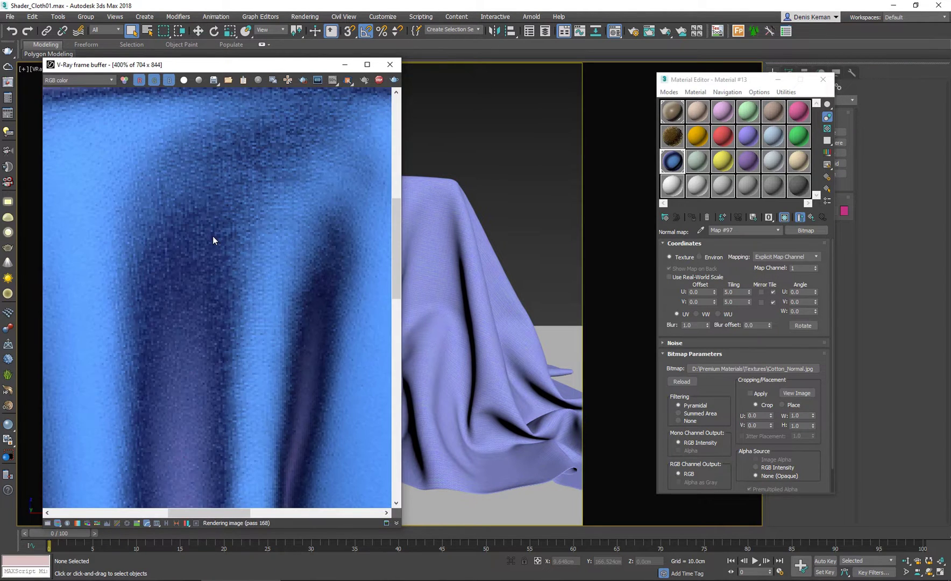
{"action": "scroll", "coordinate": [213, 235], "scroll_direction": "down", "scroll_amount": 2}
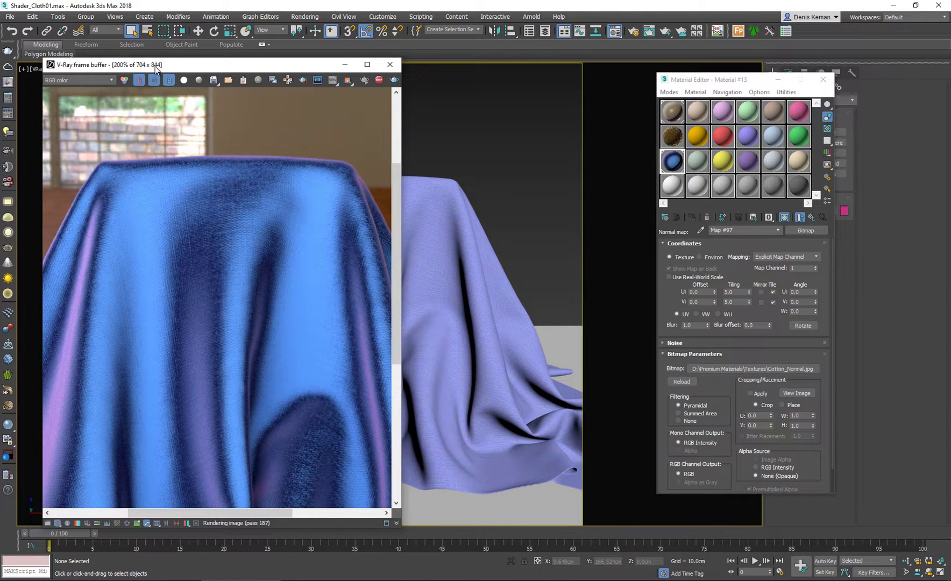
{"action": "double_click", "coordinate": [224, 214]}
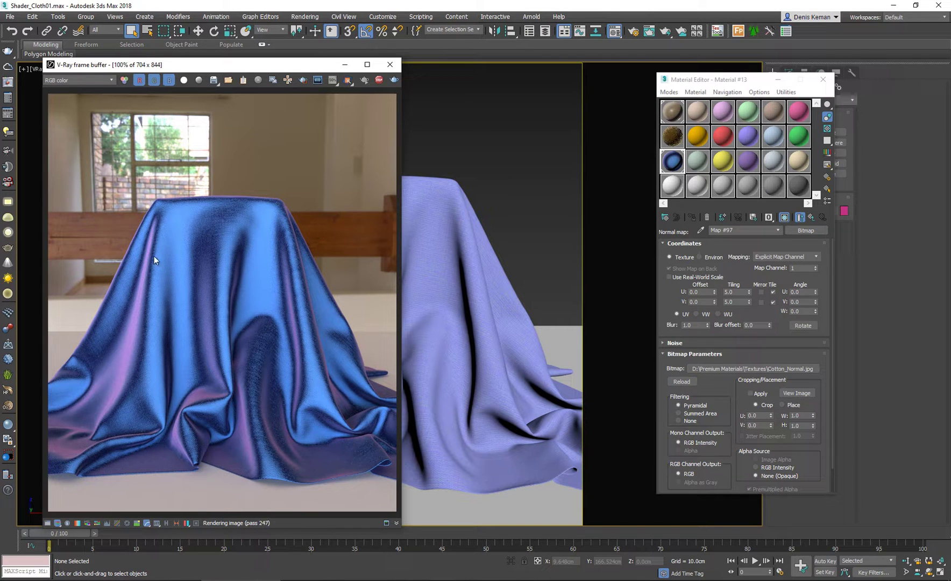
{"action": "scroll", "coordinate": [228, 226], "scroll_direction": "down", "scroll_amount": 2}
{"action": "scroll", "coordinate": [215, 199], "scroll_direction": "up", "scroll_amount": 2}
Enlarge the V-Ray frame buffer window so the interactive render runs at 805 x 967, keeping the whole window in view
{"action": "left_click_drag", "start_coordinate": [167, 70], "coordinate": [141, 13]}
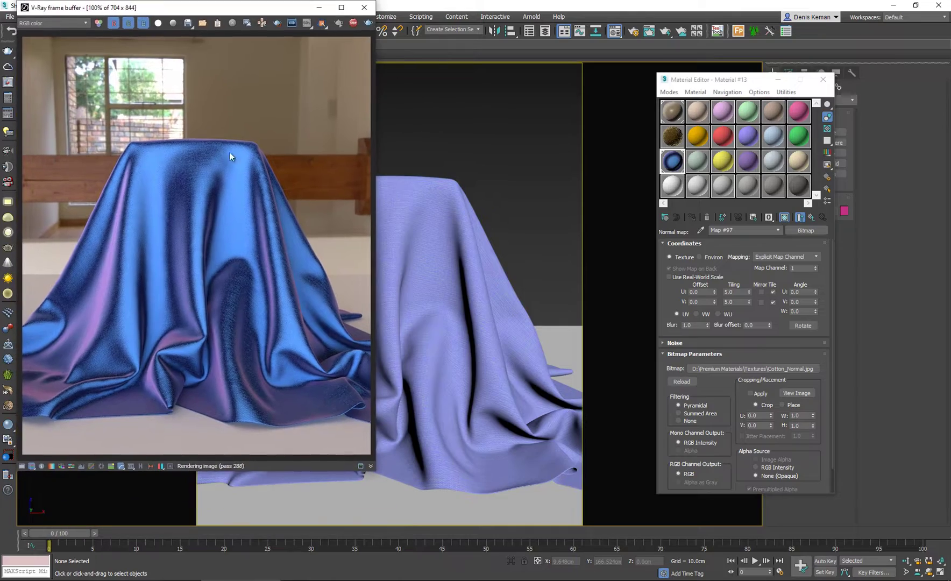
{"action": "left_click_drag", "start_coordinate": [376, 473], "coordinate": [426, 529]}
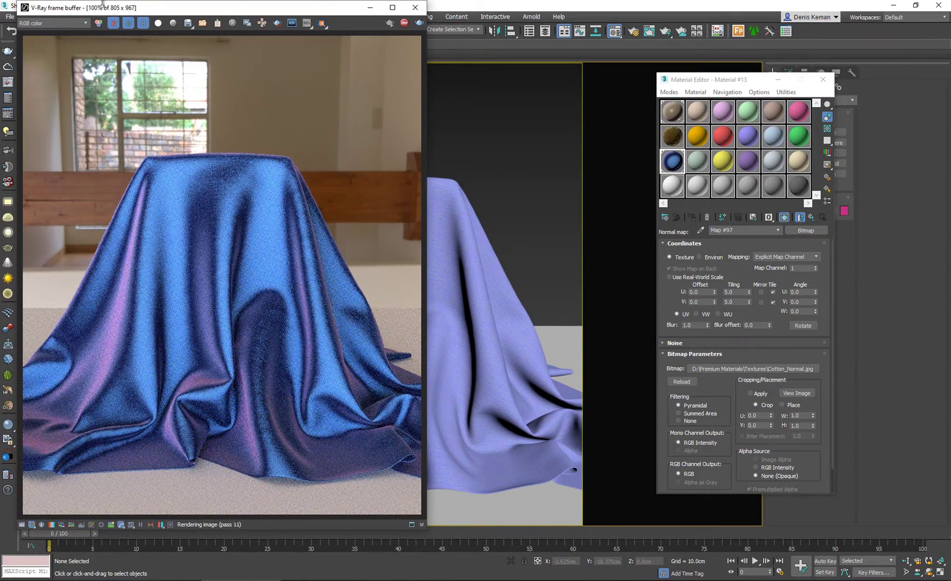
{"action": "left_click_drag", "start_coordinate": [131, 9], "coordinate": [143, 24]}
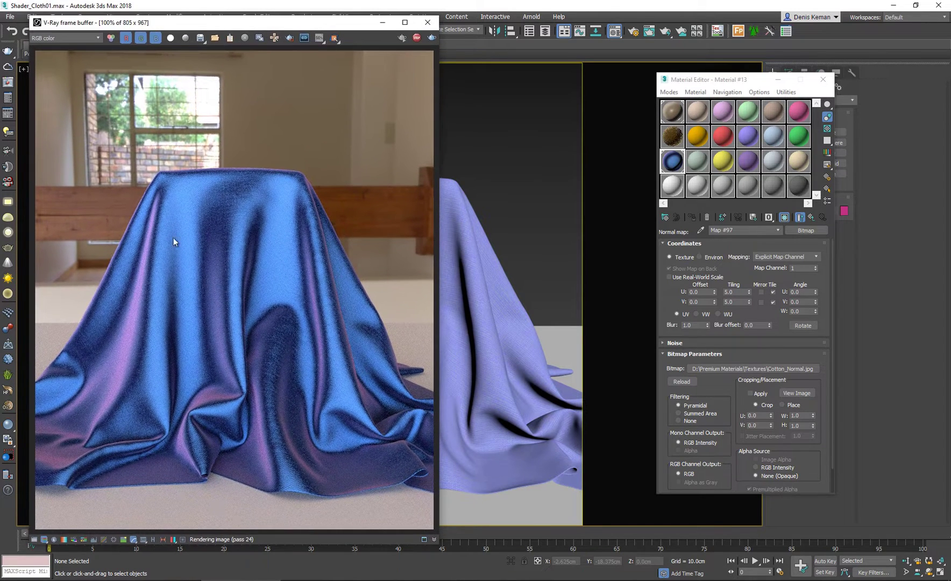
Stop the interactive render and turn off Fit IPR resolution to VFB in the V-Ray frame buffer settings
{"action": "left_click", "coordinate": [418, 39]}
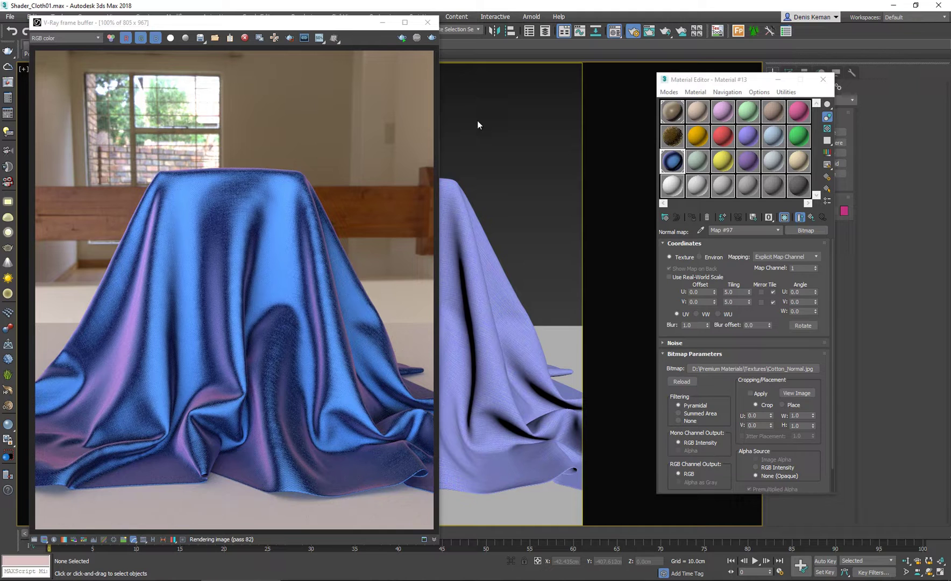
{"action": "key", "text": "F10"}
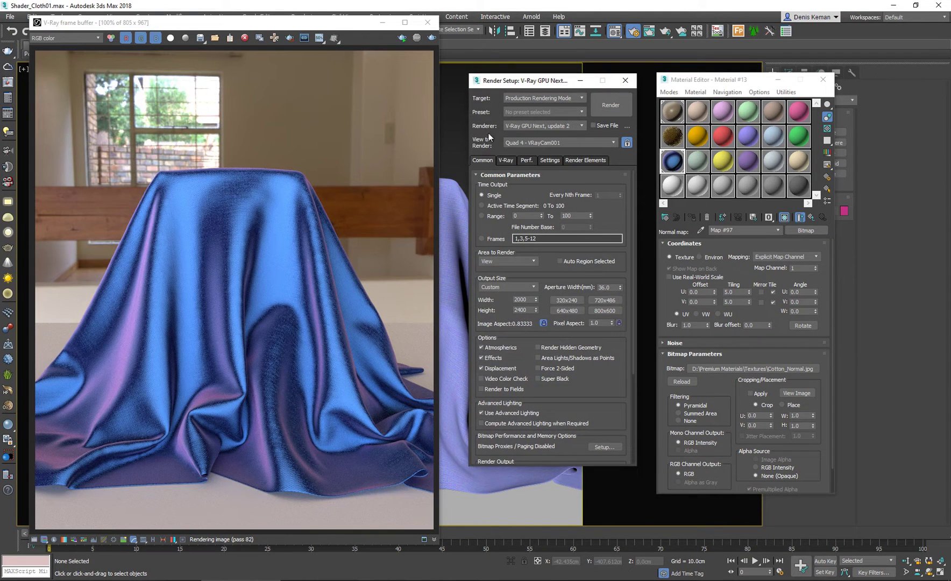
{"action": "left_click", "coordinate": [505, 161]}
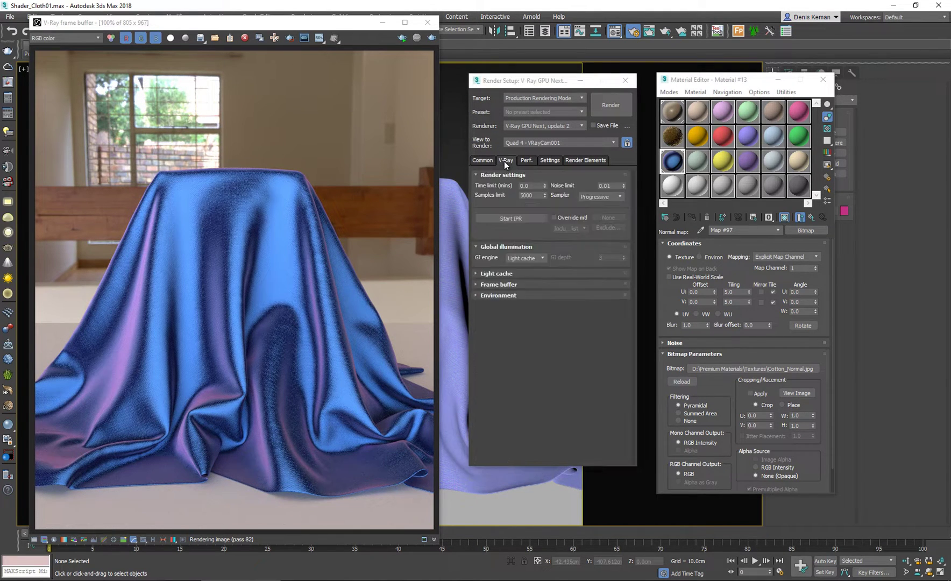
{"action": "left_click", "coordinate": [499, 285]}
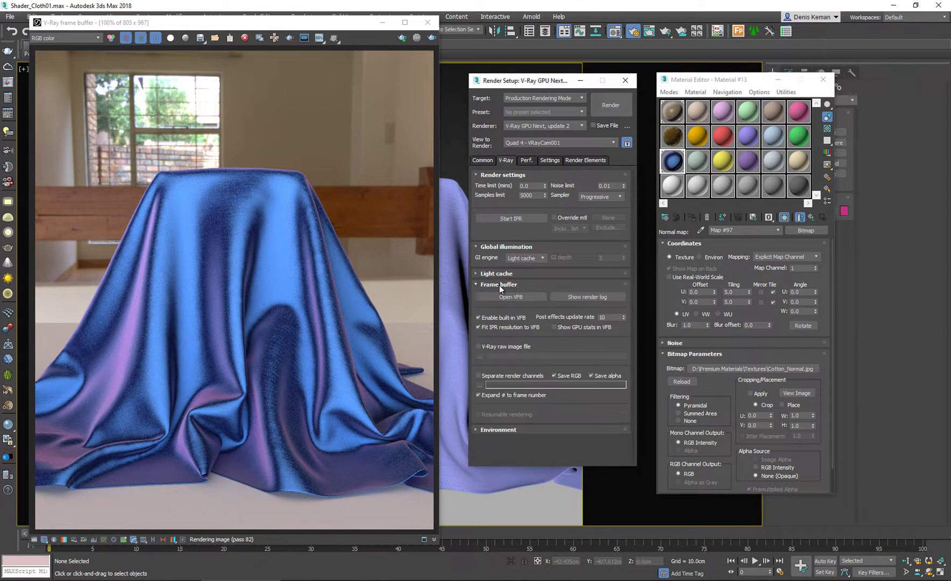
{"action": "left_click", "coordinate": [478, 327]}
{"action": "left_click", "coordinate": [484, 160]}
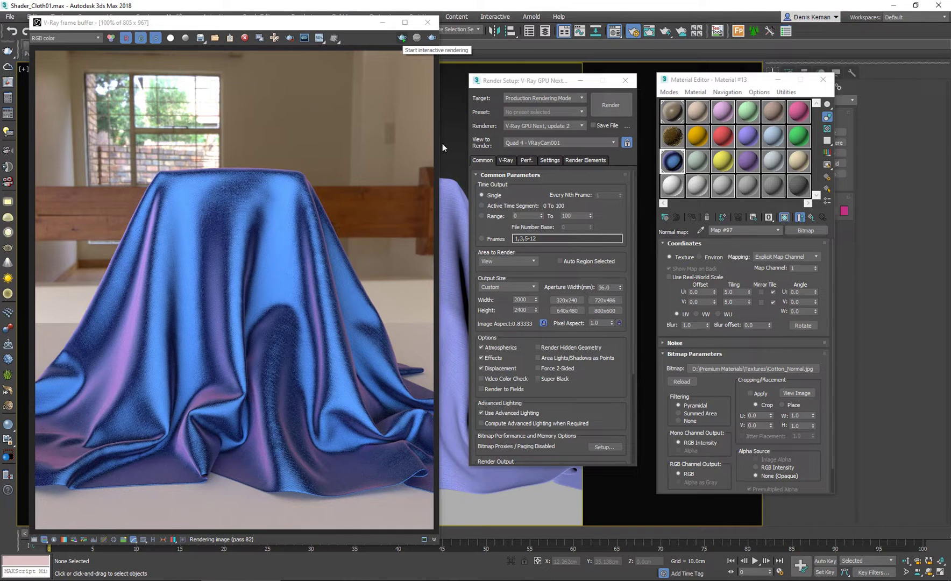
Set the render output width to 4000 with the aspect ratio locked and restart the interactive render
{"action": "left_click", "coordinate": [529, 300]}
{"action": "double_click", "coordinate": [522, 300]}
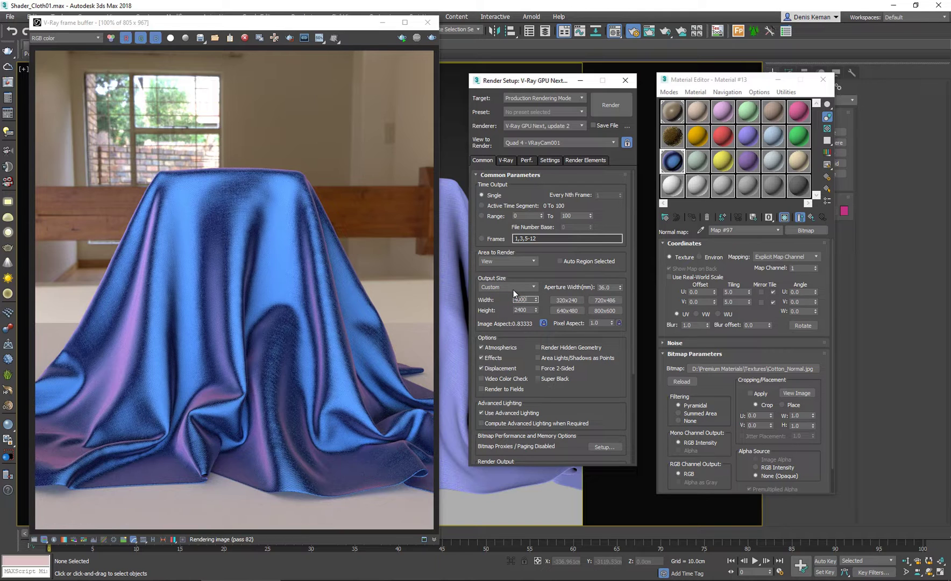
{"action": "left_click", "coordinate": [404, 41]}
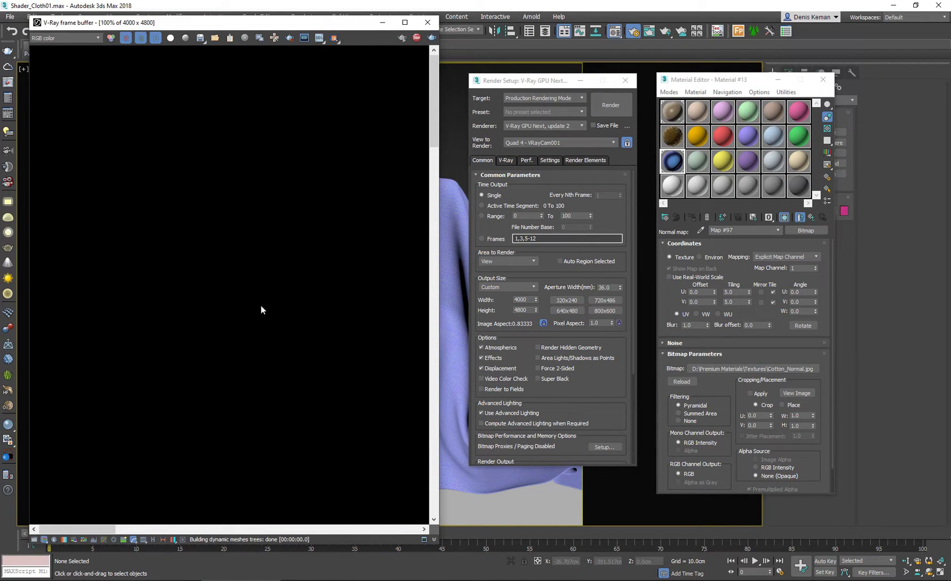
{"action": "scroll", "coordinate": [250, 221], "scroll_direction": "down", "scroll_amount": 4}
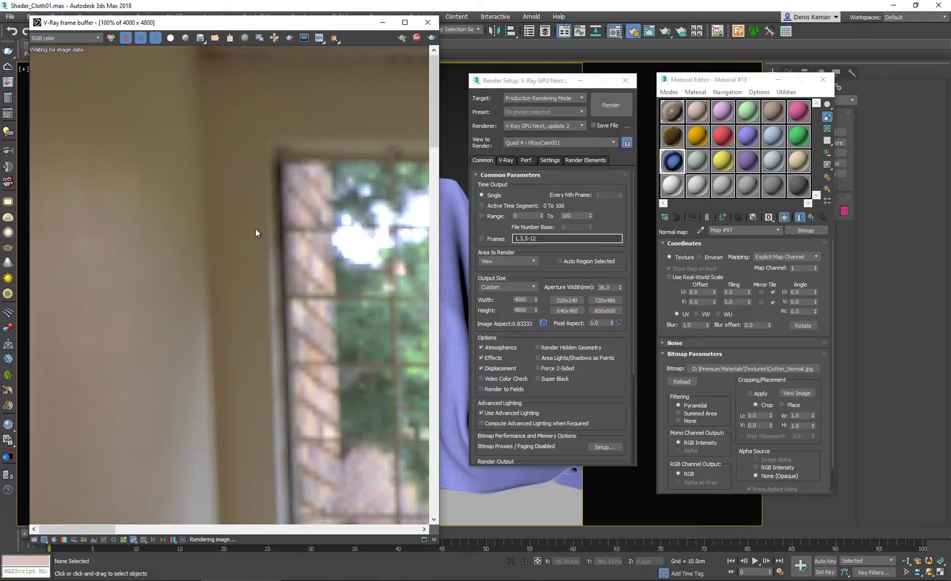
{"action": "scroll", "coordinate": [266, 258], "scroll_direction": "down", "scroll_amount": 3}
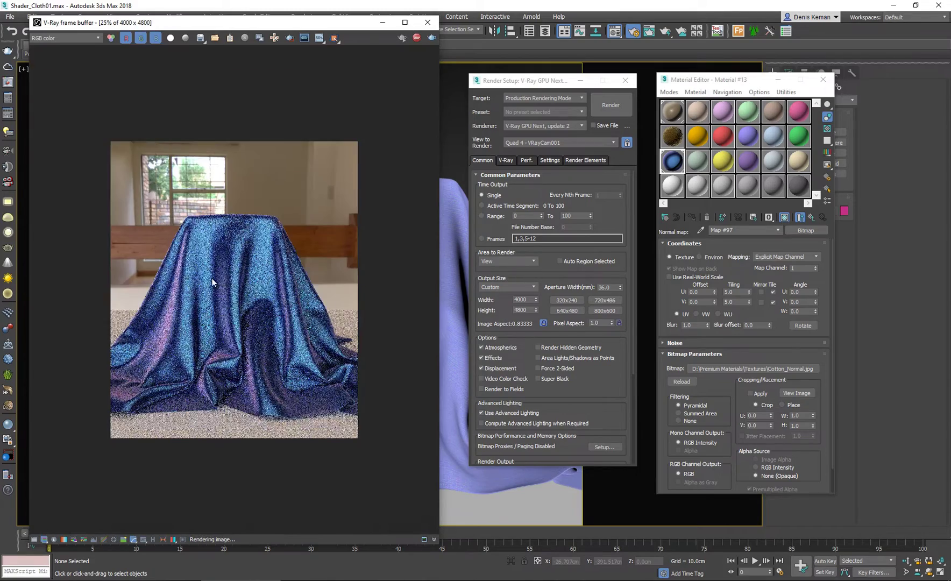
Limit rendering to a region around the cloth's upper left corner and the pink fold below it
{"action": "scroll", "coordinate": [212, 278], "scroll_direction": "up", "scroll_amount": 4}
{"action": "left_click", "coordinate": [289, 38]}
{"action": "left_click_drag", "start_coordinate": [130, 150], "coordinate": [228, 262]}
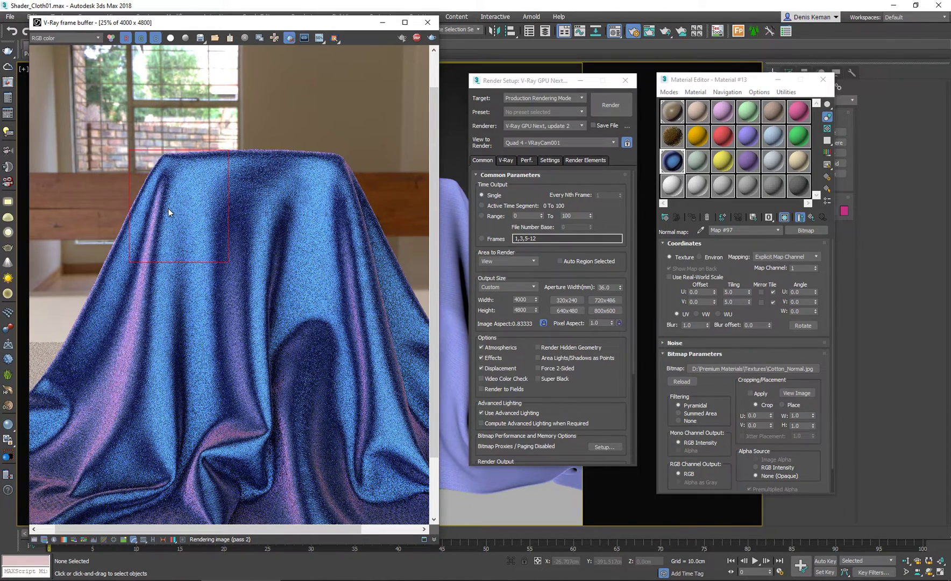
Inspect the fabric weave inside the render region at full resolution for its size and relief
{"action": "scroll", "coordinate": [168, 212], "scroll_direction": "up", "scroll_amount": 1}
{"action": "scroll", "coordinate": [169, 210], "scroll_direction": "up", "scroll_amount": 1}
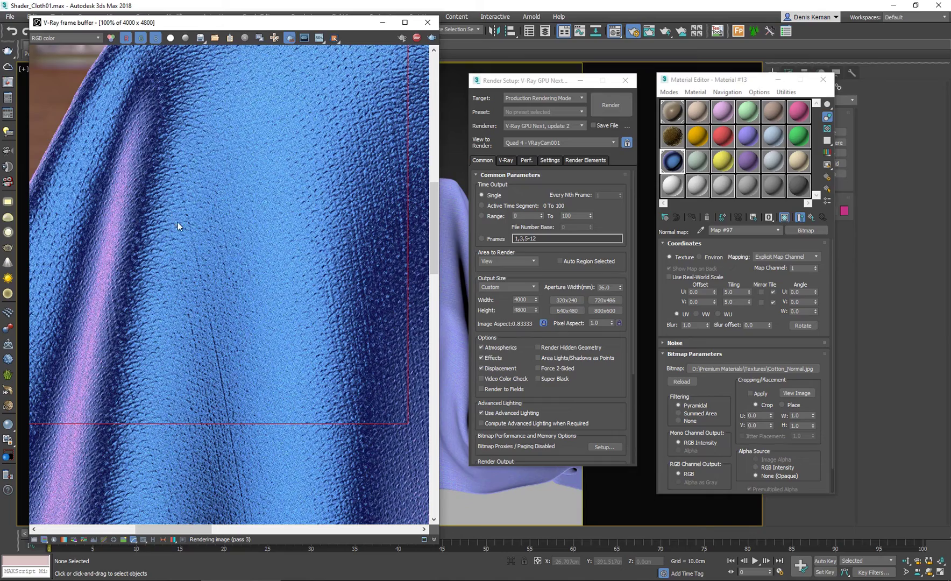
{"action": "middle_click_drag", "start_coordinate": [206, 231], "coordinate": [245, 207]}
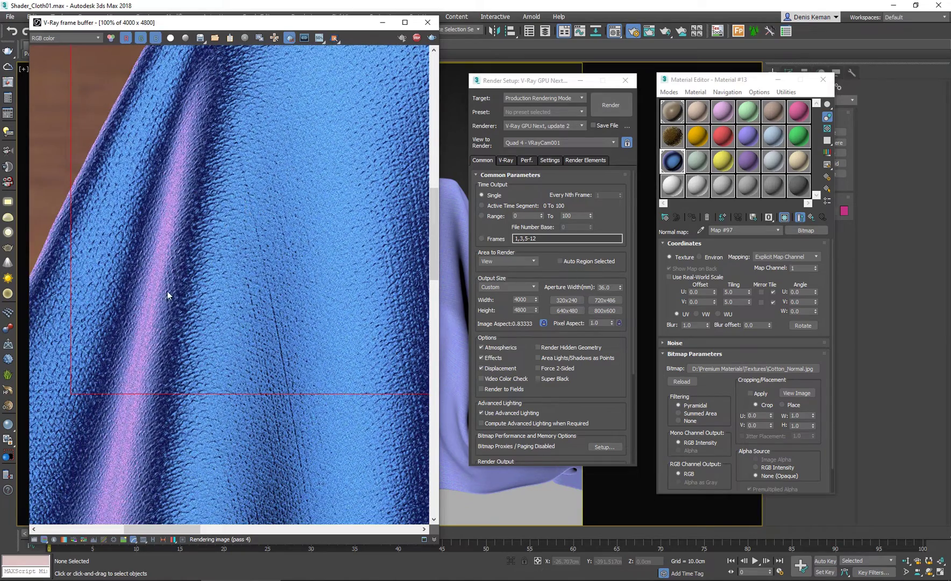
{"action": "scroll", "coordinate": [231, 288], "scroll_direction": "down", "scroll_amount": 1}
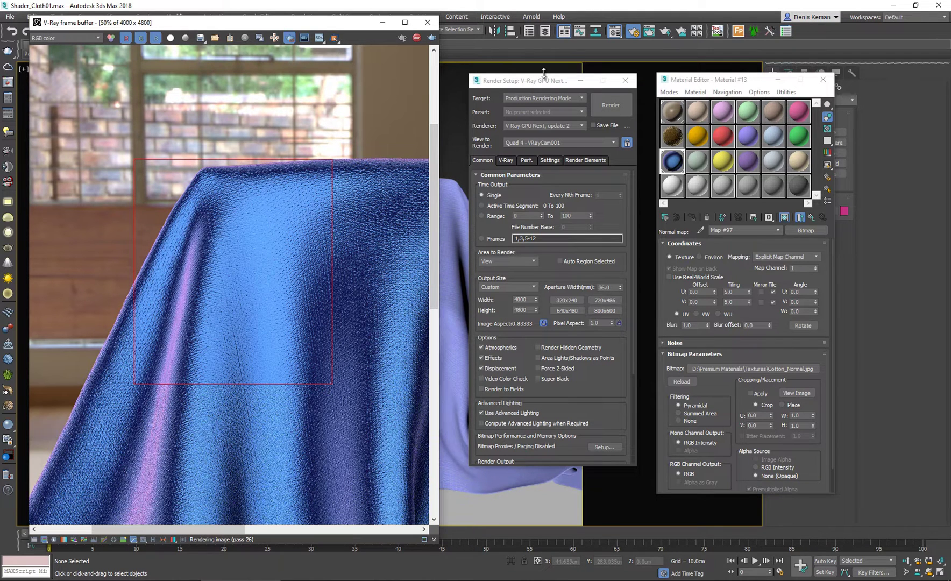
{"action": "scroll", "coordinate": [269, 285], "scroll_direction": "up", "scroll_amount": 1}
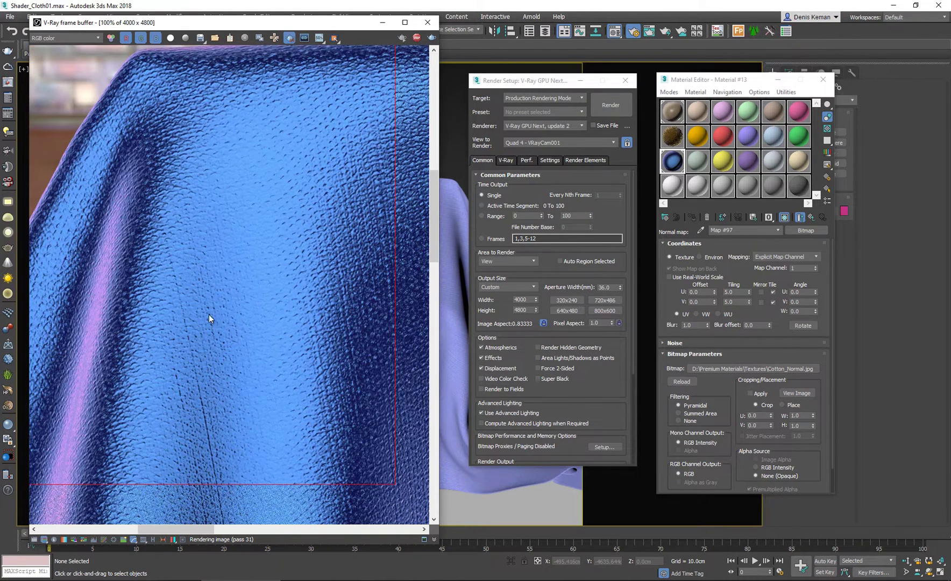
{"action": "middle_click_drag", "start_coordinate": [304, 189], "coordinate": [315, 122]}
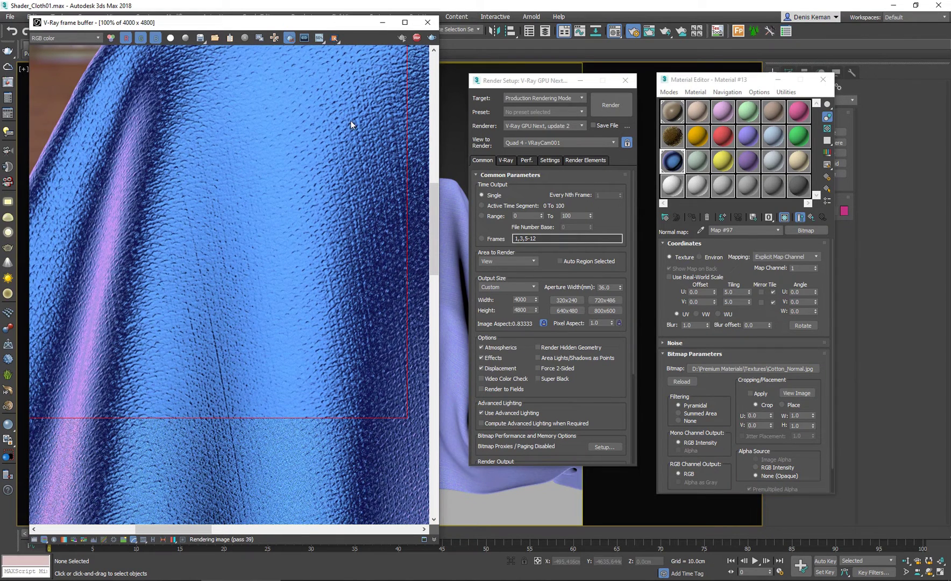
Close the render settings and set the Cotton_Normal bitmap's U and V tiling to 10
{"action": "left_click", "coordinate": [626, 81]}
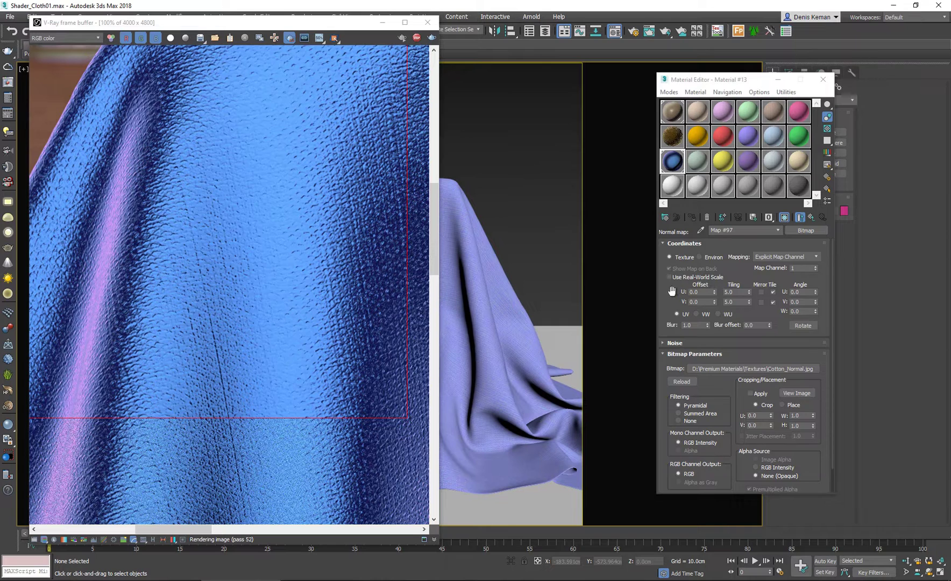
{"action": "left_click_drag", "start_coordinate": [672, 291], "coordinate": [672, 228]}
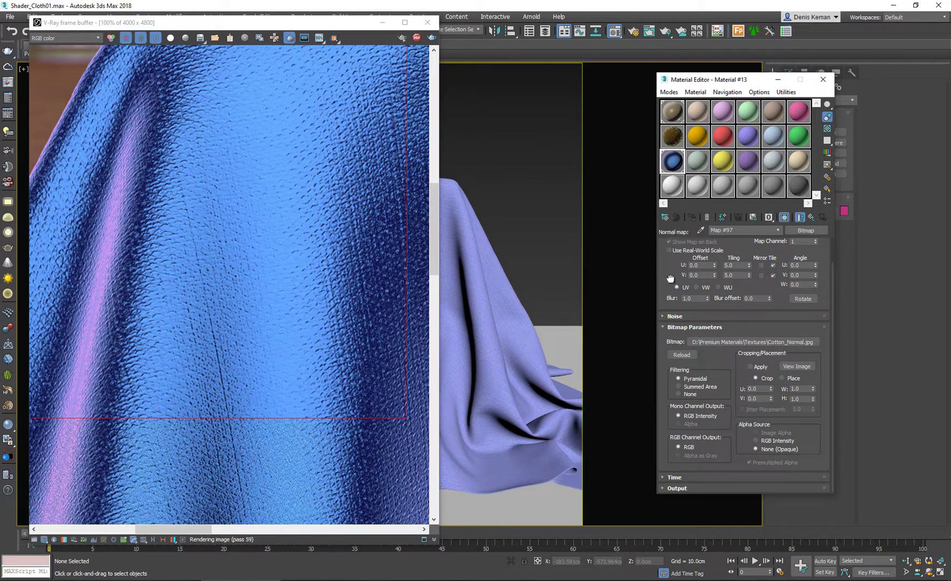
{"action": "scroll", "coordinate": [212, 268], "scroll_direction": "down", "scroll_amount": 2}
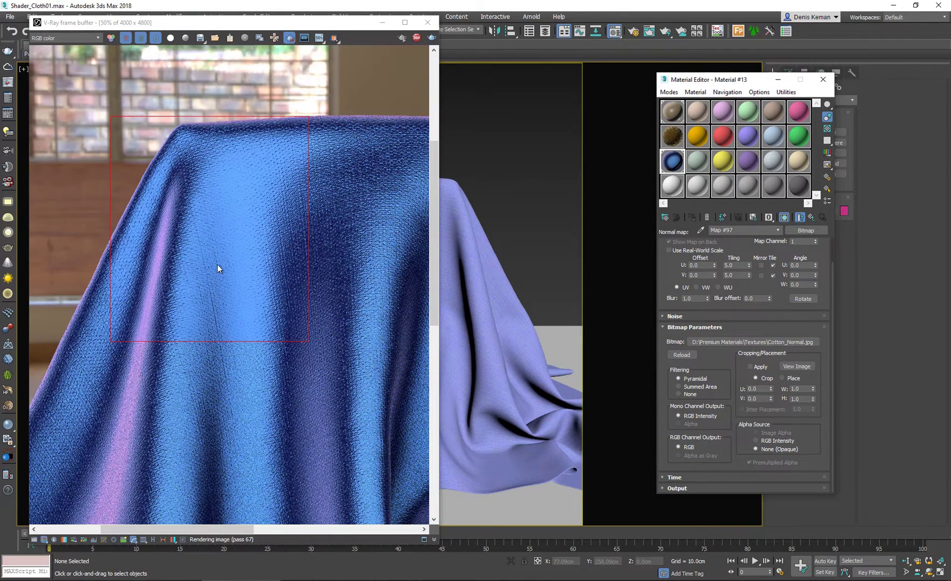
{"action": "double_click", "coordinate": [730, 265]}
{"action": "type", "text": "10"}
{"action": "key", "text": "Tab"}
{"action": "type", "text": "10"}
{"action": "key", "text": "Return"}
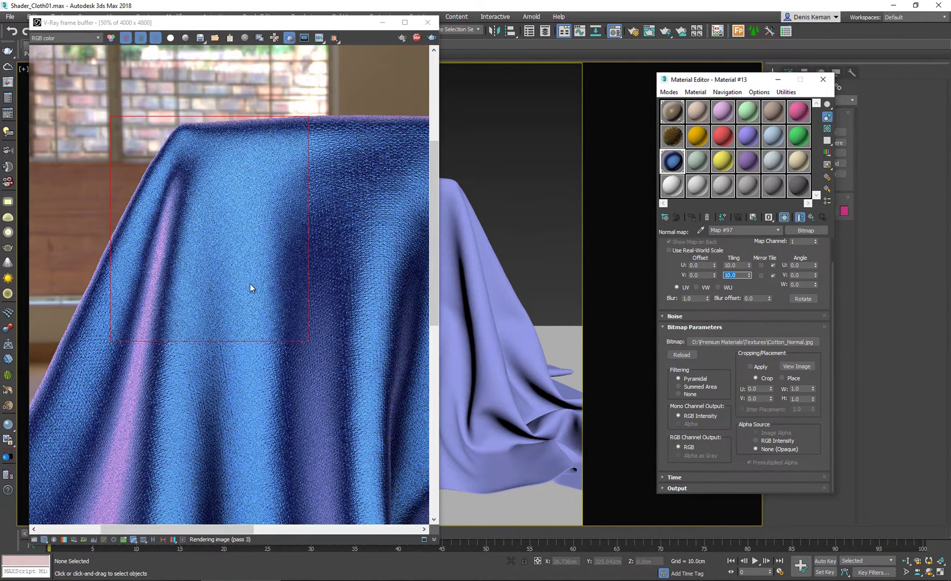
Inspect the weave in the render region and compare it with a close-up of the Silk_03 reference photo
{"action": "double_click", "coordinate": [262, 292]}
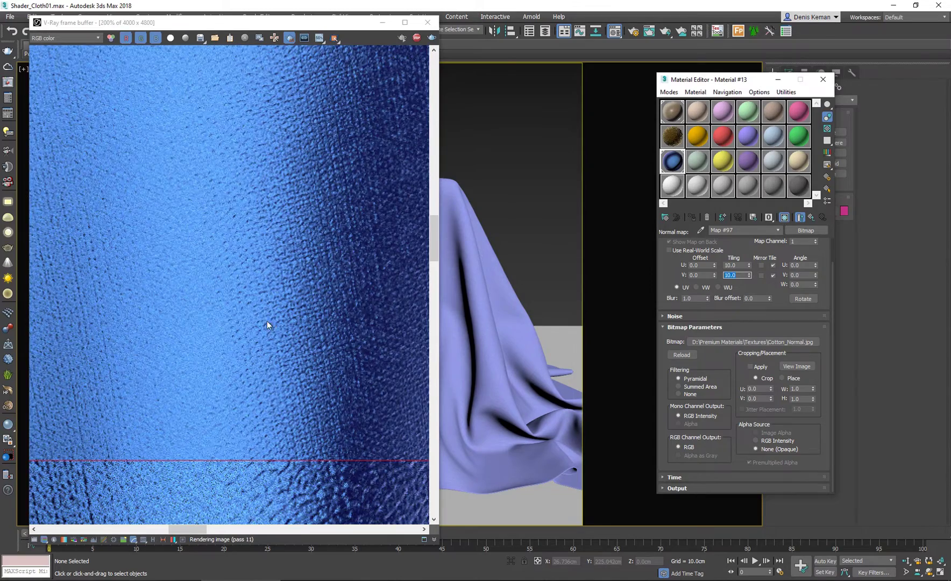
{"action": "middle_click_drag", "start_coordinate": [169, 300], "coordinate": [318, 374]}
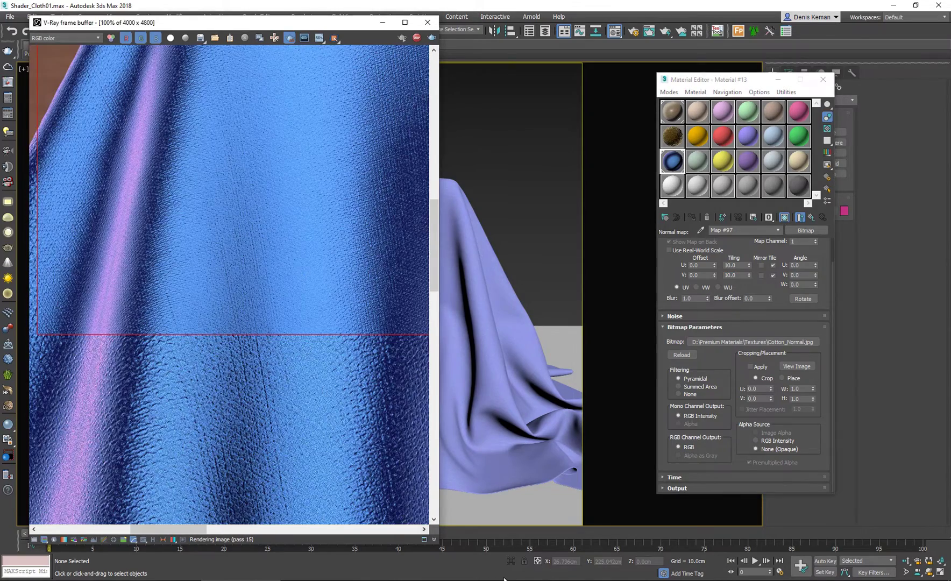
{"action": "scroll", "coordinate": [256, 252], "scroll_direction": "down", "scroll_amount": 1}
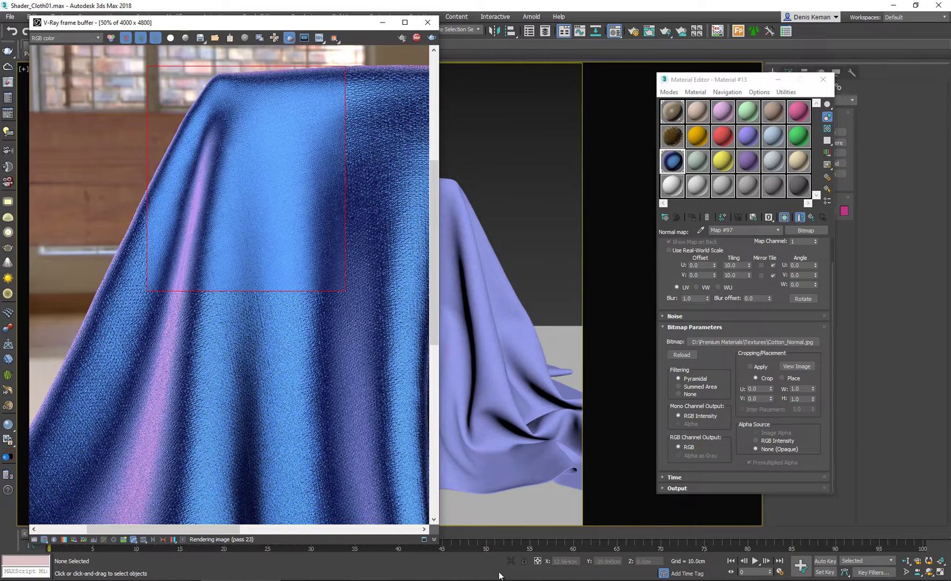
{"action": "left_click", "coordinate": [445, 578]}
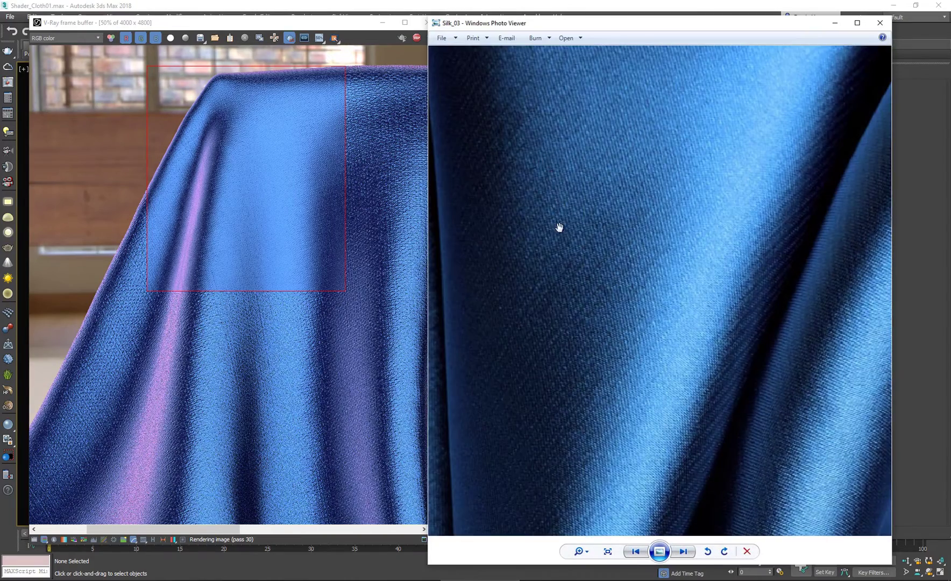
{"action": "scroll", "coordinate": [540, 240], "scroll_direction": "up", "scroll_amount": 1}
{"action": "scroll", "coordinate": [516, 218], "scroll_direction": "up", "scroll_amount": 1}
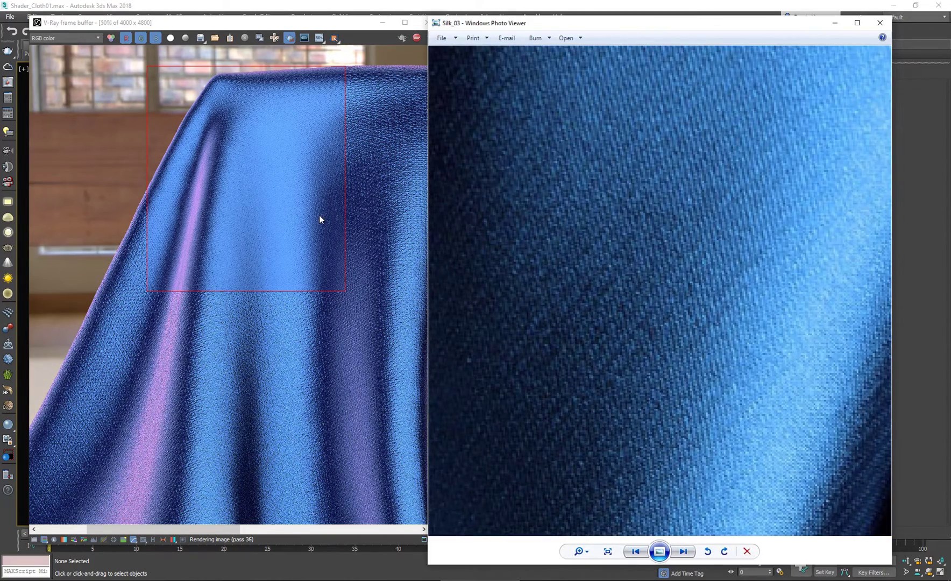
Compare the weave inside the render region with the folds of the Silk_03 reference photo
{"action": "scroll", "coordinate": [319, 218], "scroll_direction": "up", "scroll_amount": 2}
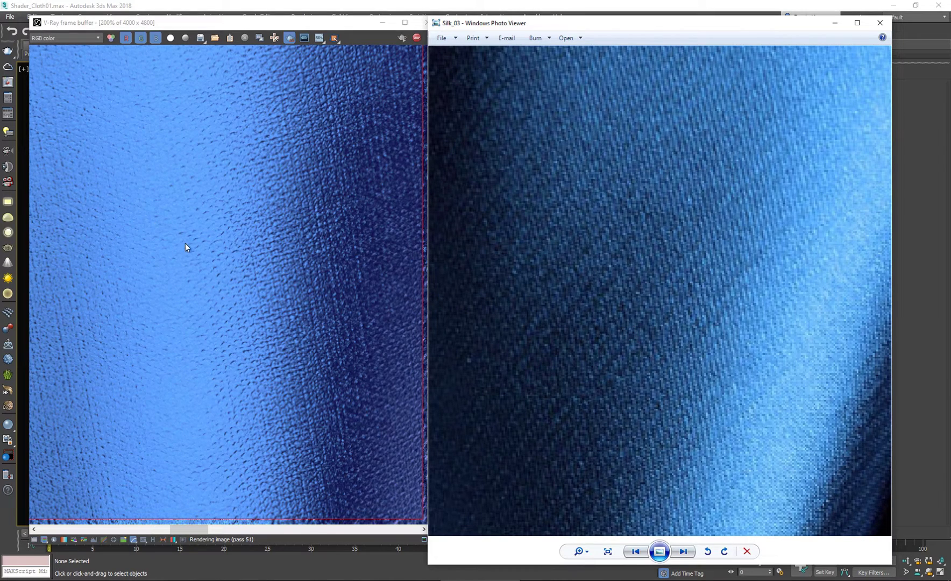
{"action": "scroll", "coordinate": [187, 222], "scroll_direction": "down", "scroll_amount": 1}
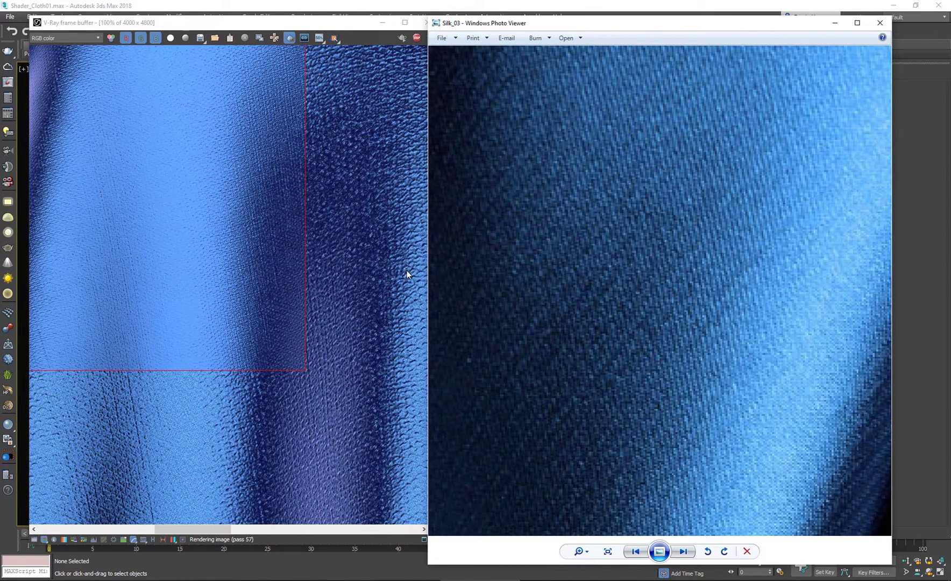
{"action": "scroll", "coordinate": [574, 215], "scroll_direction": "down", "scroll_amount": 1}
{"action": "scroll", "coordinate": [574, 220], "scroll_direction": "down", "scroll_amount": 3}
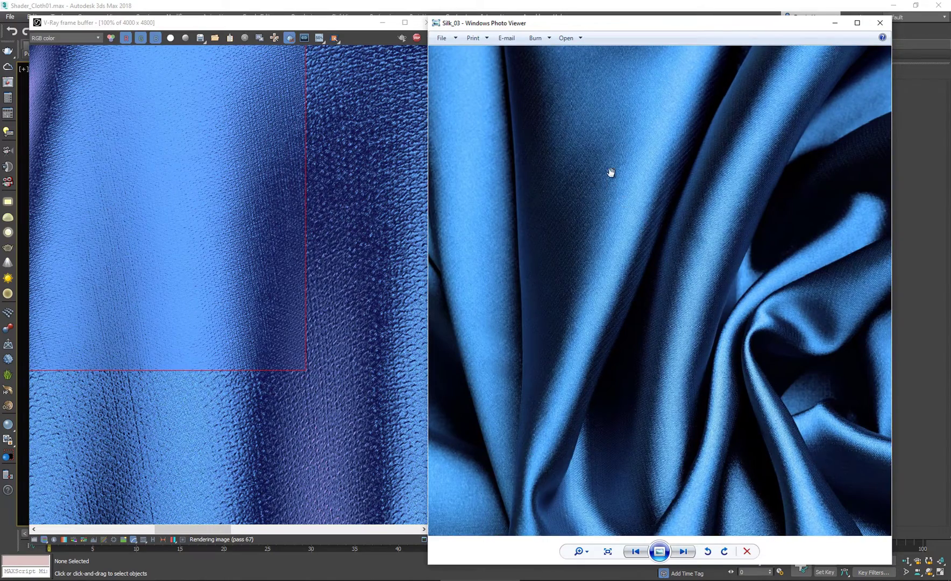
{"action": "middle_click_drag", "start_coordinate": [176, 219], "coordinate": [258, 279]}
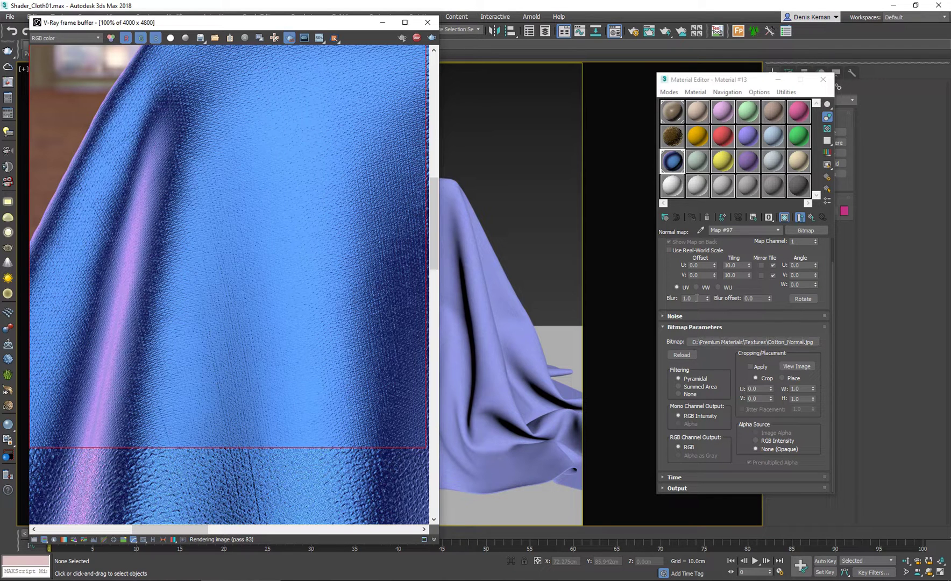
Set the Cotton_Normal bitmap's blur to 0.1 after trying 0.2, and check the weave in the render
{"action": "left_click_drag", "start_coordinate": [697, 297], "coordinate": [677, 295]}
{"action": "type", "text": "0.2"}
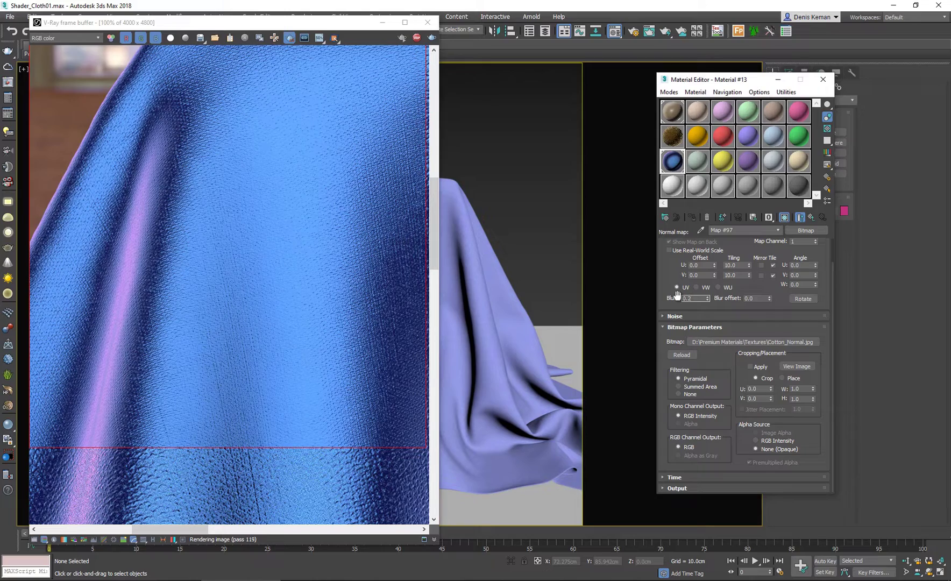
{"action": "key", "text": "Return"}
{"action": "type", "text": "0.1"}
{"action": "key", "text": "Return"}
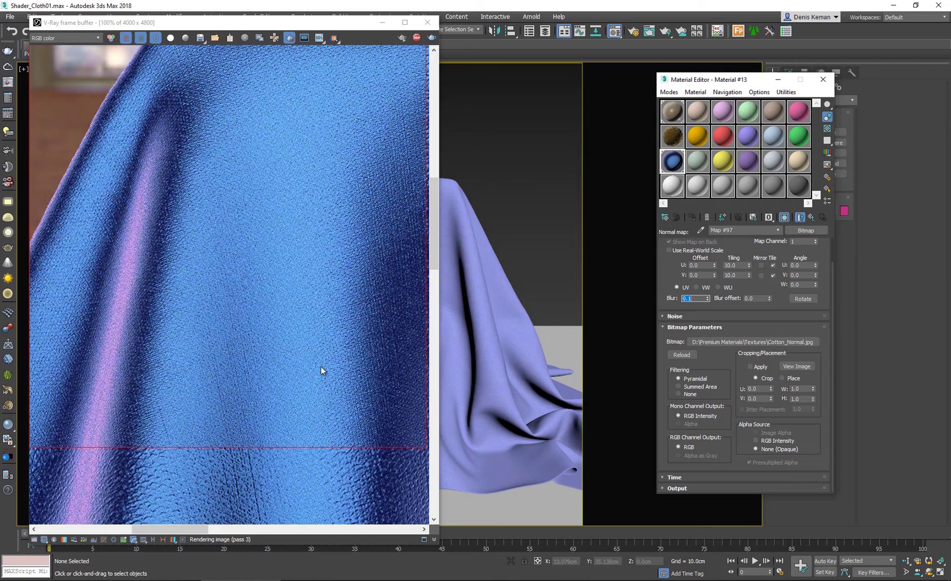
{"action": "middle_click_drag", "start_coordinate": [321, 330], "coordinate": [259, 185]}
{"action": "scroll", "coordinate": [263, 180], "scroll_direction": "down", "scroll_amount": 5}
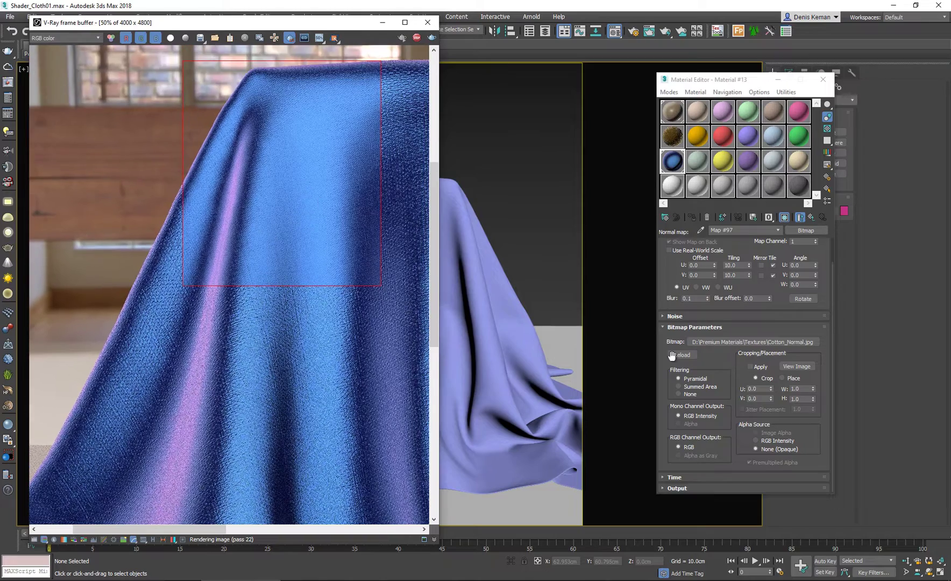
Set the Cotton_Normal bitmap's filtering to None and inspect the weave up close in the render region
{"action": "left_click", "coordinate": [689, 395]}
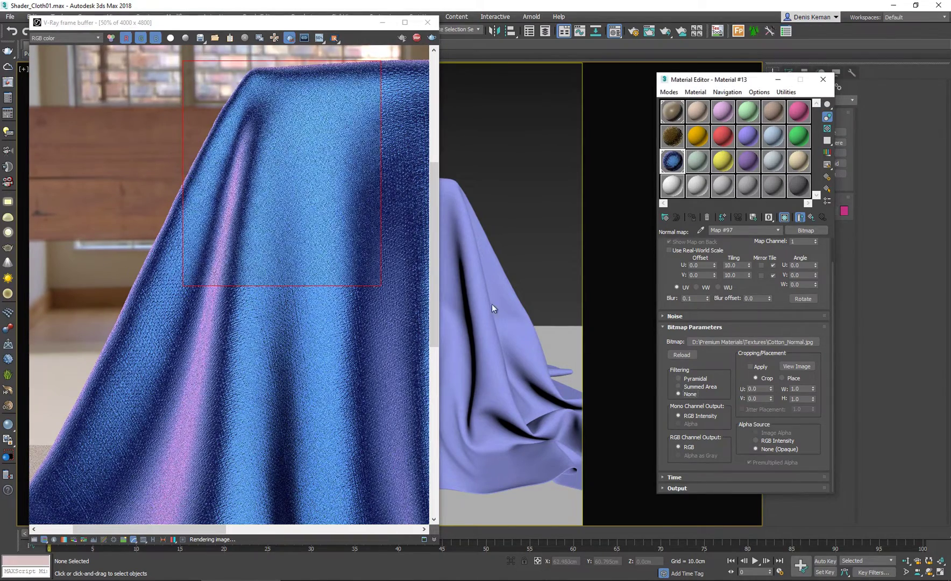
{"action": "scroll", "coordinate": [294, 223], "scroll_direction": "up", "scroll_amount": 6}
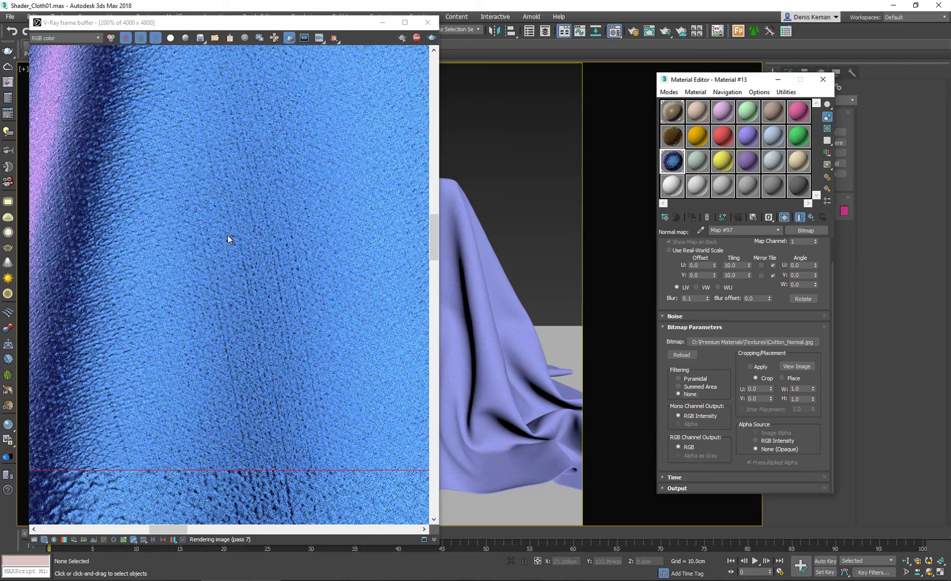
{"action": "scroll", "coordinate": [290, 254], "scroll_direction": "down", "scroll_amount": 3}
Try a normal map multiplier of 5 in the VRayNormalMap and inspect its effect on the cloth
{"action": "left_click", "coordinate": [811, 218]}
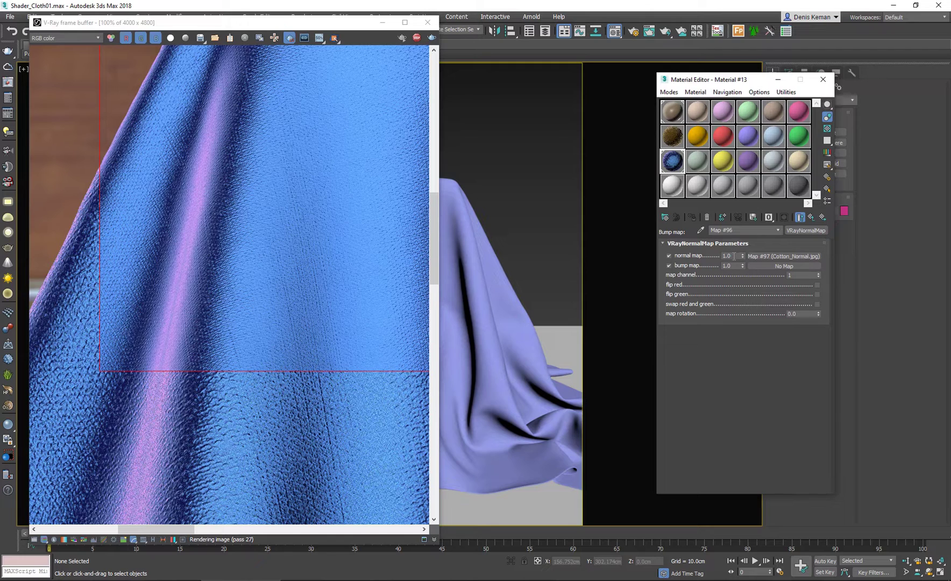
{"action": "middle_click_drag", "start_coordinate": [363, 258], "coordinate": [299, 328]}
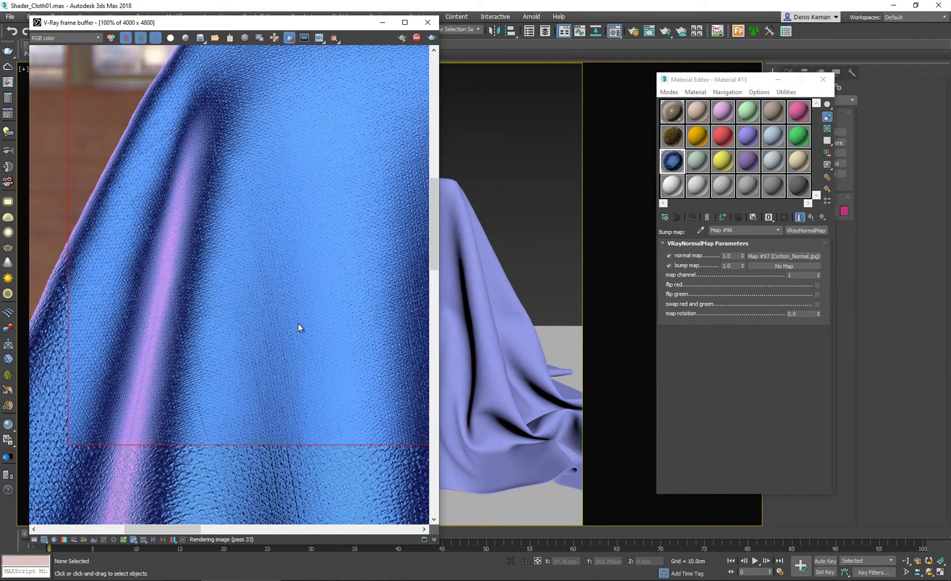
{"action": "double_click", "coordinate": [729, 256]}
{"action": "type", "text": "5"}
{"action": "key", "text": "Return"}
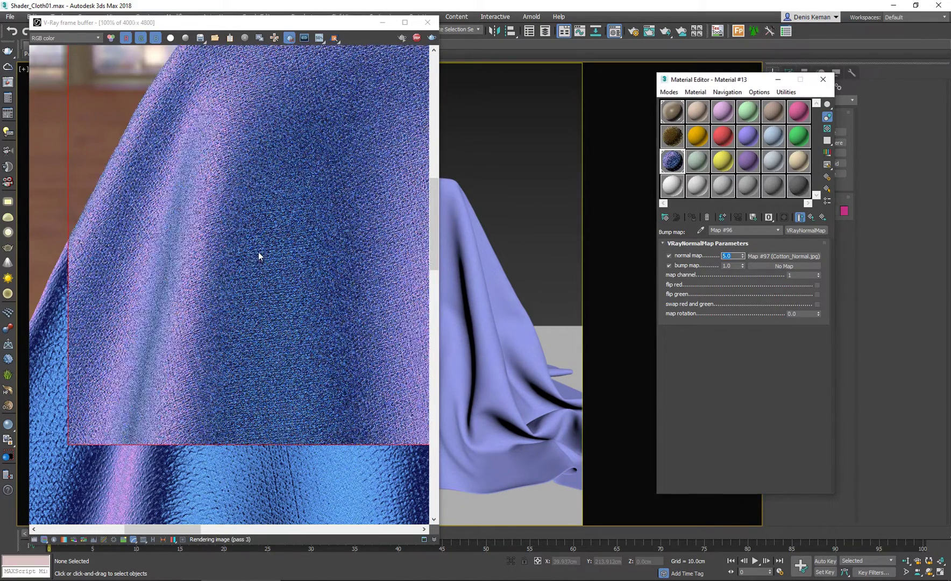
{"action": "scroll", "coordinate": [259, 252], "scroll_direction": "down", "scroll_amount": 2}
{"action": "middle_click_drag", "start_coordinate": [261, 238], "coordinate": [248, 200]}
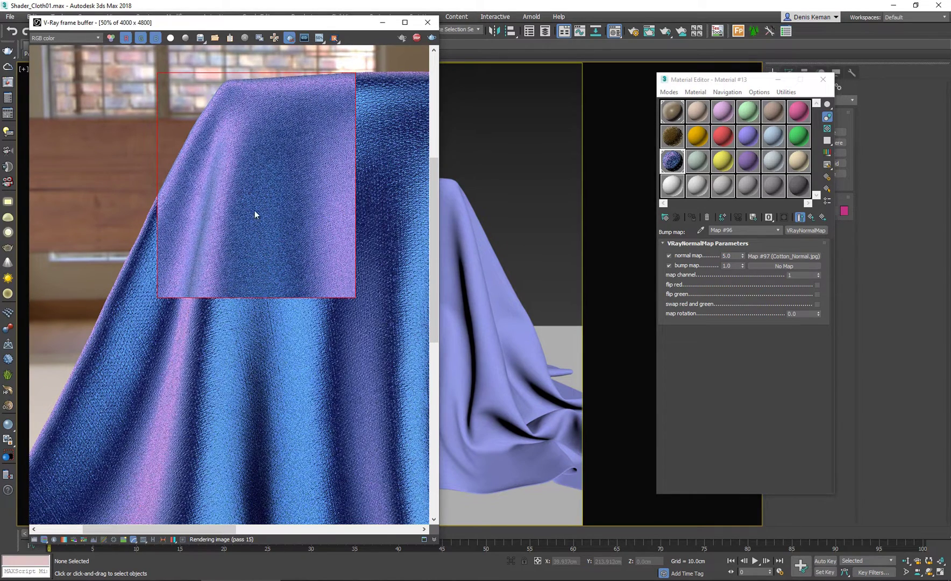
{"action": "middle_click_drag", "start_coordinate": [297, 155], "coordinate": [278, 194]}
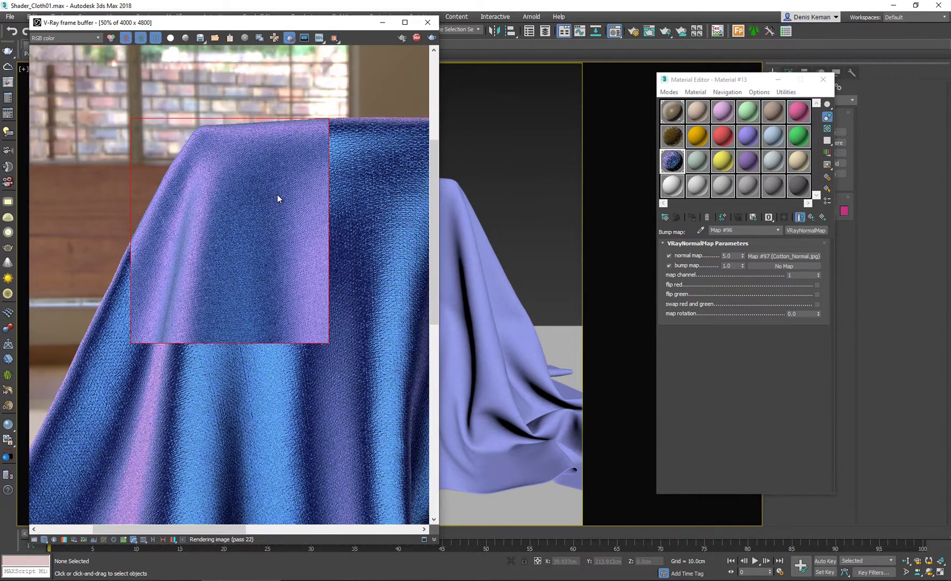
{"action": "scroll", "coordinate": [277, 194], "scroll_direction": "down", "scroll_amount": 3}
{"action": "scroll", "coordinate": [216, 213], "scroll_direction": "up", "scroll_amount": 3}
{"action": "scroll", "coordinate": [215, 214], "scroll_direction": "up", "scroll_amount": 1}
{"action": "middle_click_drag", "start_coordinate": [202, 218], "coordinate": [315, 232]}
Return the VRayNormalMap's normal map multiplier to 1
{"action": "left_click", "coordinate": [734, 256]}
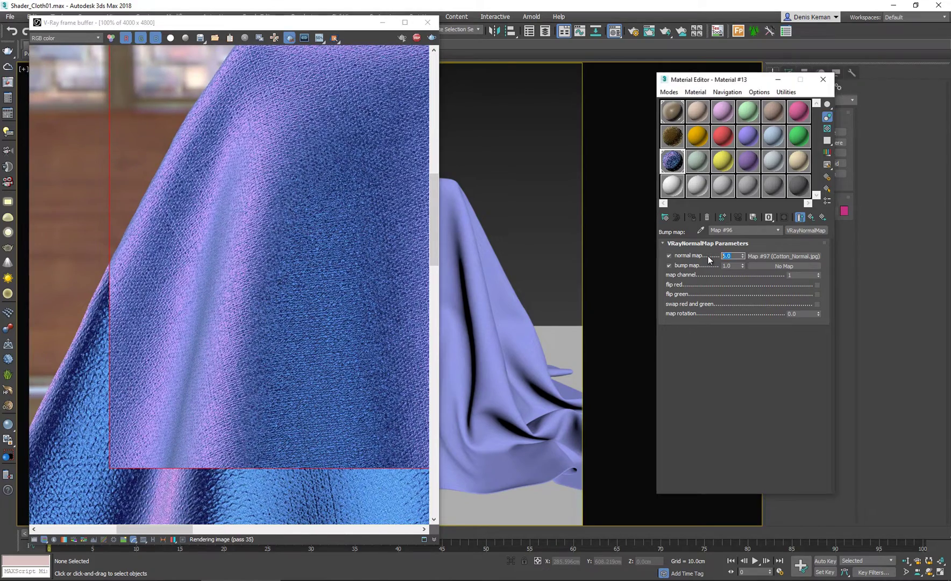
{"action": "type", "text": "1"}
{"action": "key", "text": "Return"}
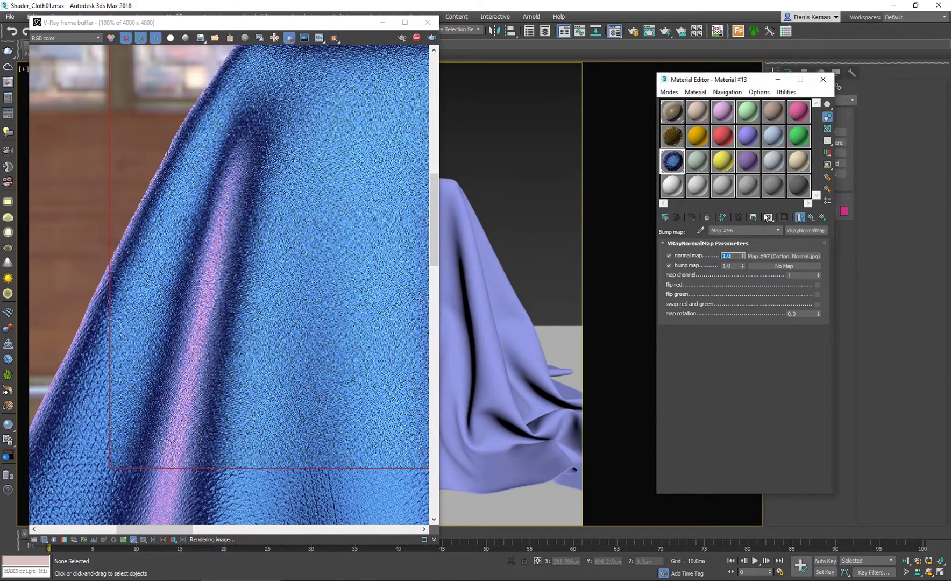
Try a bump amount of 60 in the silk material and inspect the render region
{"action": "left_click", "coordinate": [818, 216]}
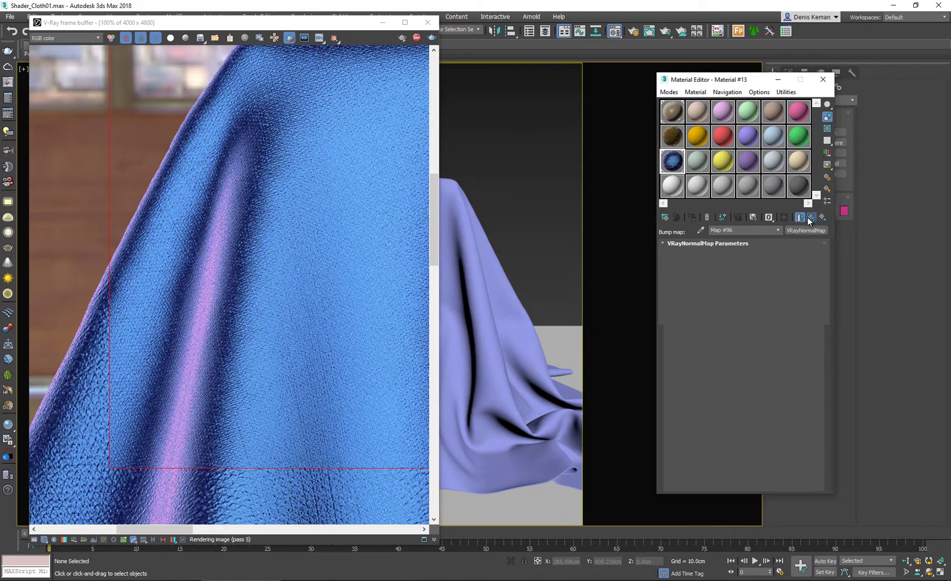
{"action": "scroll", "coordinate": [757, 237], "scroll_direction": "down", "scroll_amount": 5}
{"action": "left_click", "coordinate": [712, 311]}
{"action": "left_click_drag", "start_coordinate": [693, 311], "coordinate": [707, 311]}
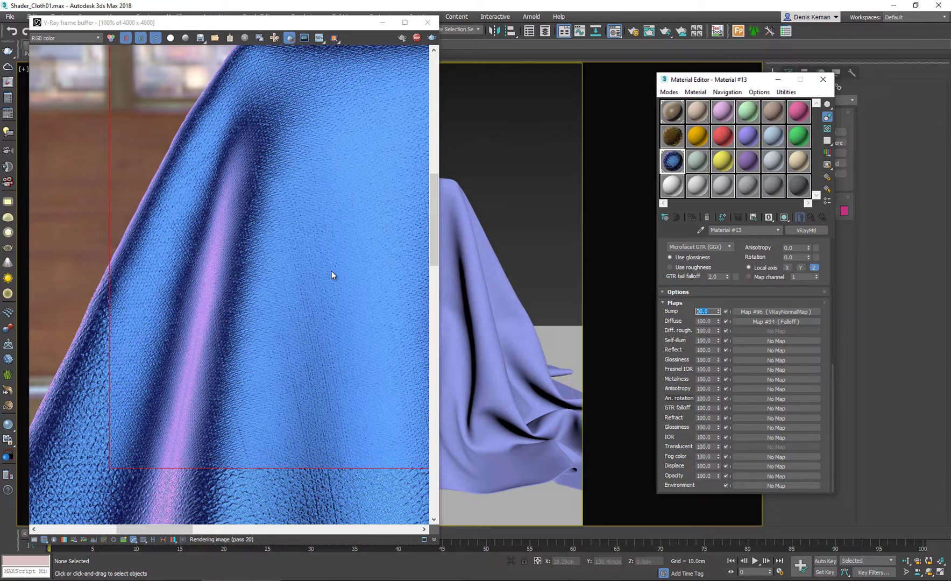
{"action": "scroll", "coordinate": [333, 271], "scroll_direction": "down", "scroll_amount": 2}
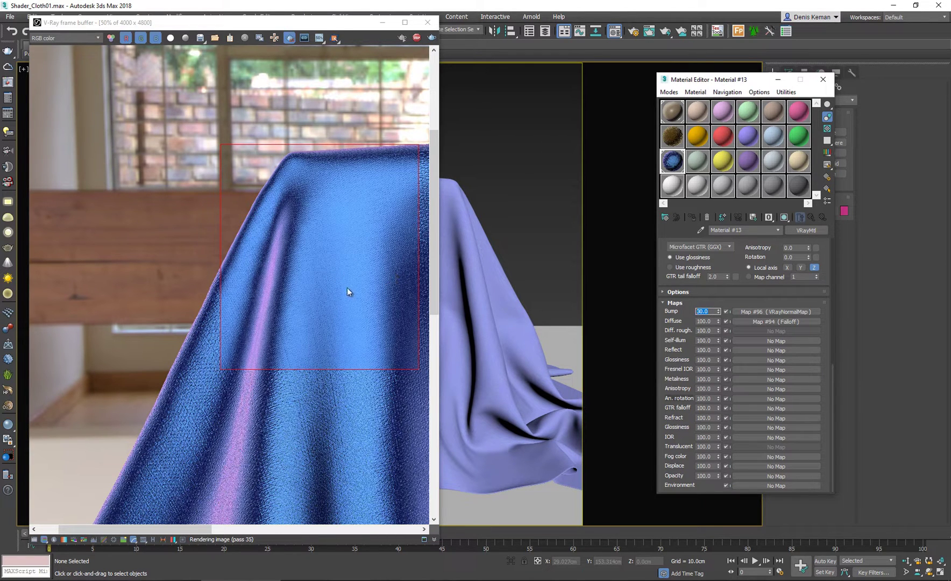
{"action": "type", "text": "60"}
{"action": "key", "text": "Return"}
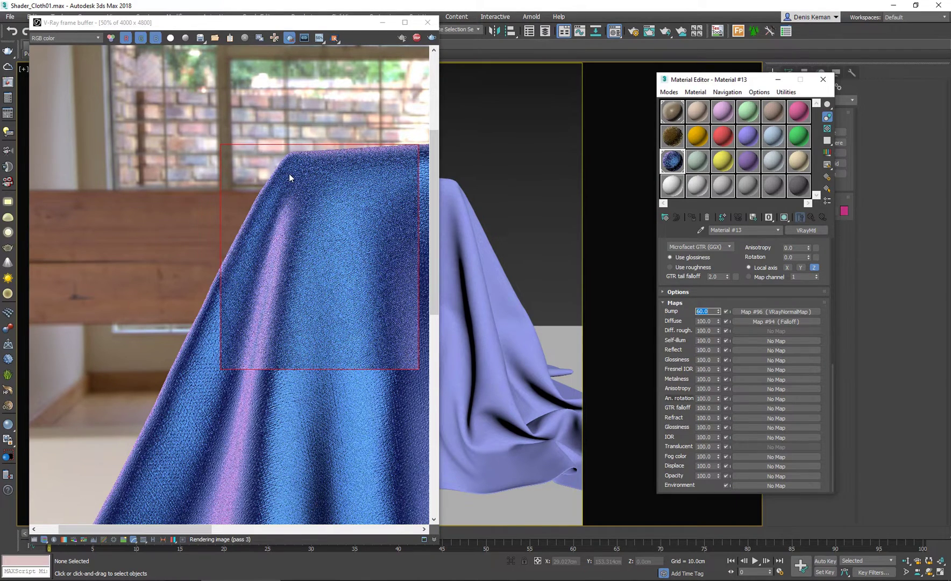
{"action": "middle_click_drag", "start_coordinate": [300, 184], "coordinate": [310, 113]}
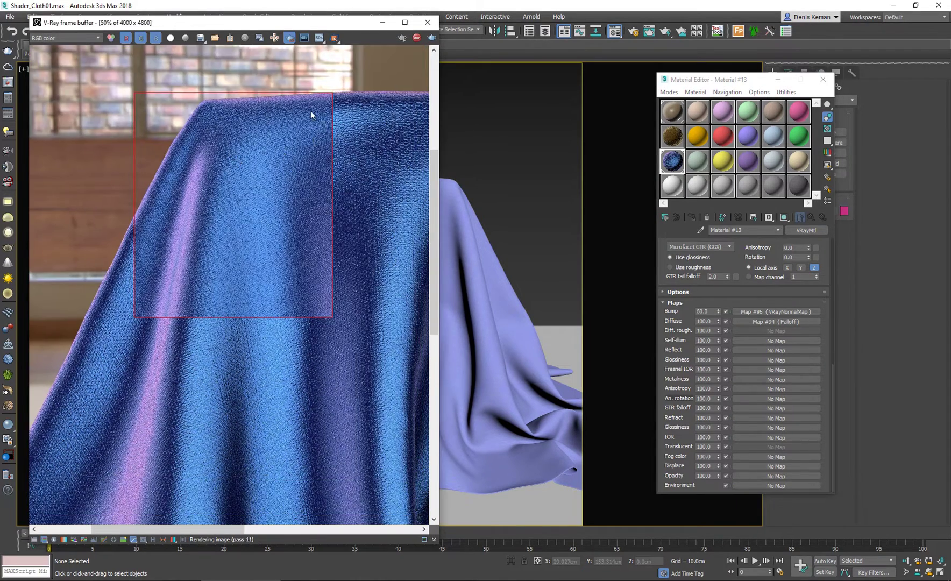
{"action": "middle_click_drag", "start_coordinate": [224, 131], "coordinate": [271, 77]}
{"action": "scroll", "coordinate": [134, 173], "scroll_direction": "down", "scroll_amount": 1}
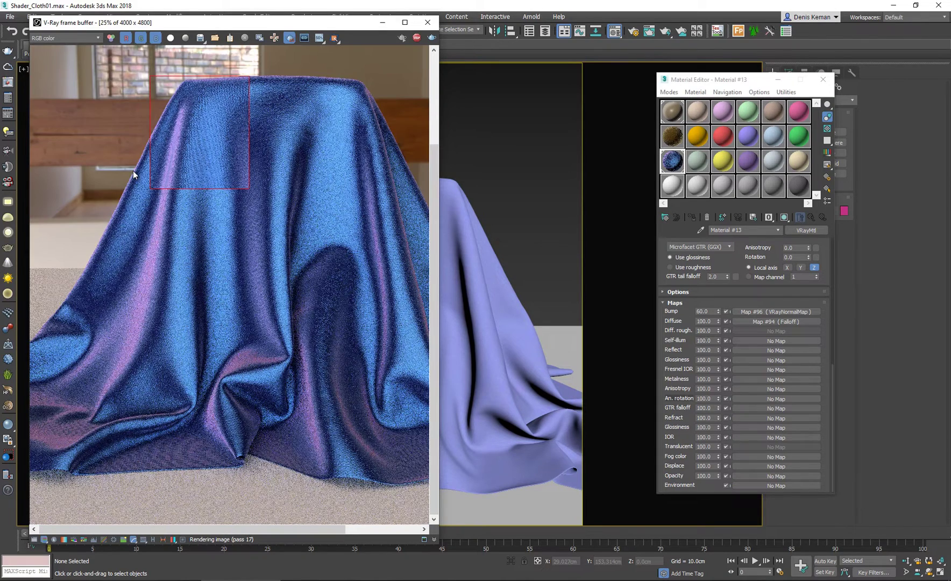
Move the render region to the cloth's left side and narrow it to a strip across the edge and pink fold
{"action": "left_click_drag", "start_coordinate": [67, 151], "coordinate": [203, 339]}
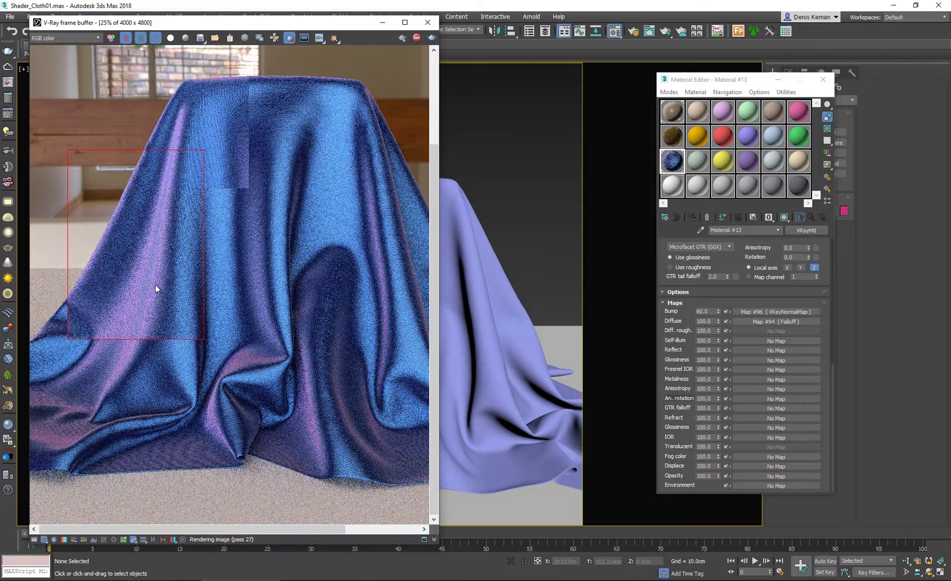
{"action": "scroll", "coordinate": [196, 170], "scroll_direction": "up", "scroll_amount": 2}
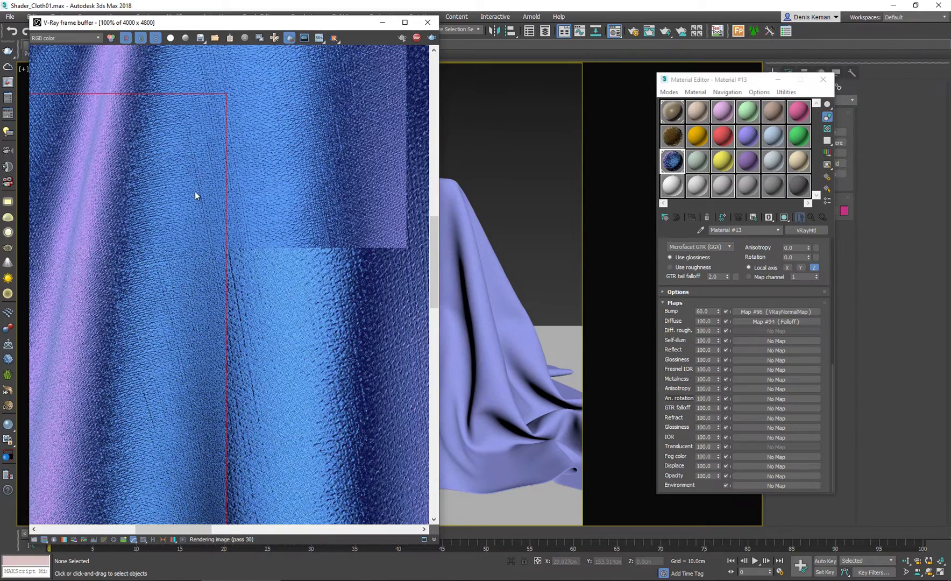
{"action": "middle_click_drag", "start_coordinate": [131, 145], "coordinate": [339, 204]}
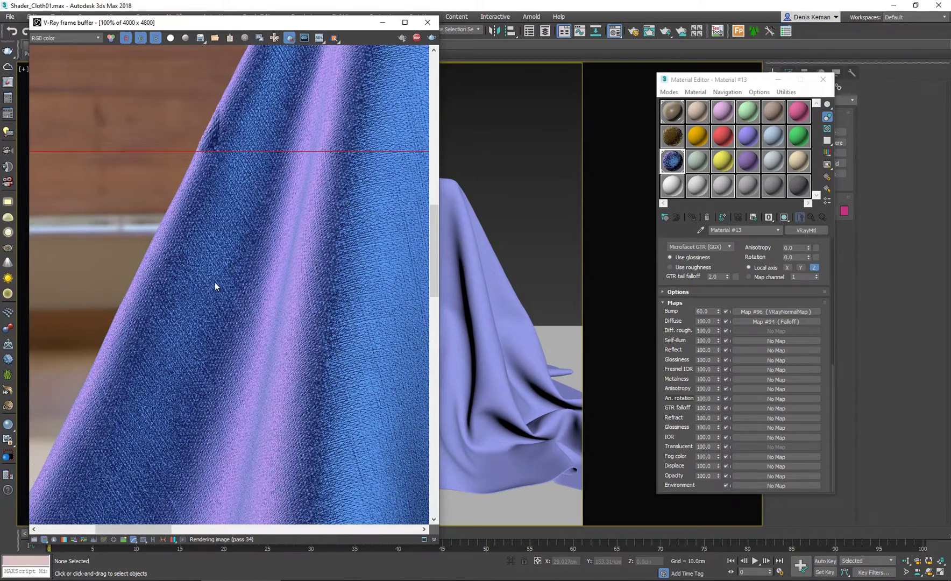
{"action": "middle_click_drag", "start_coordinate": [224, 236], "coordinate": [261, 264]}
{"action": "left_click_drag", "start_coordinate": [160, 148], "coordinate": [349, 250]}
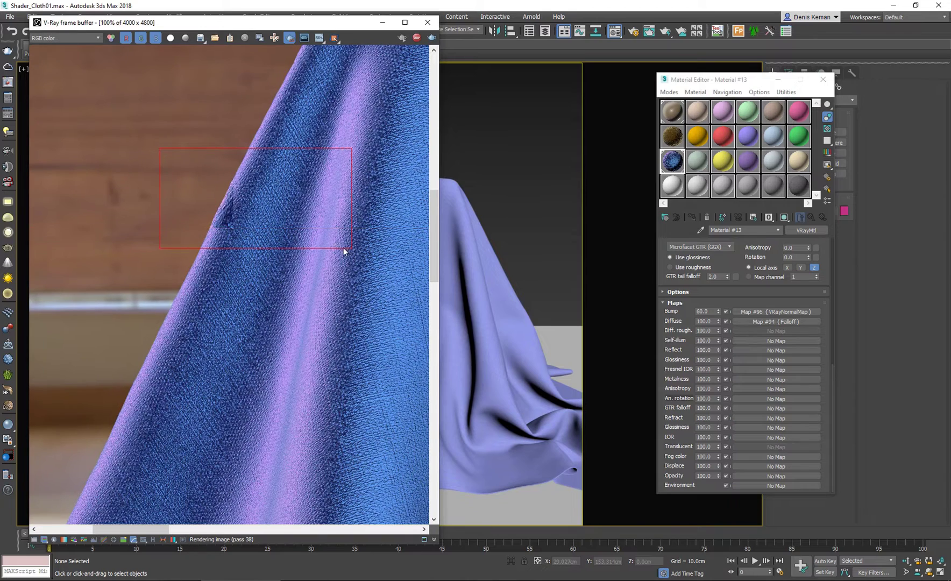
{"action": "middle_click_drag", "start_coordinate": [323, 259], "coordinate": [231, 209]}
Set the silk material's bump amount to 40 after trying 50
{"action": "double_click", "coordinate": [704, 311]}
{"action": "type", "text": "50"}
{"action": "key", "text": "Return"}
{"action": "type", "text": "40"}
{"action": "key", "text": "Return"}
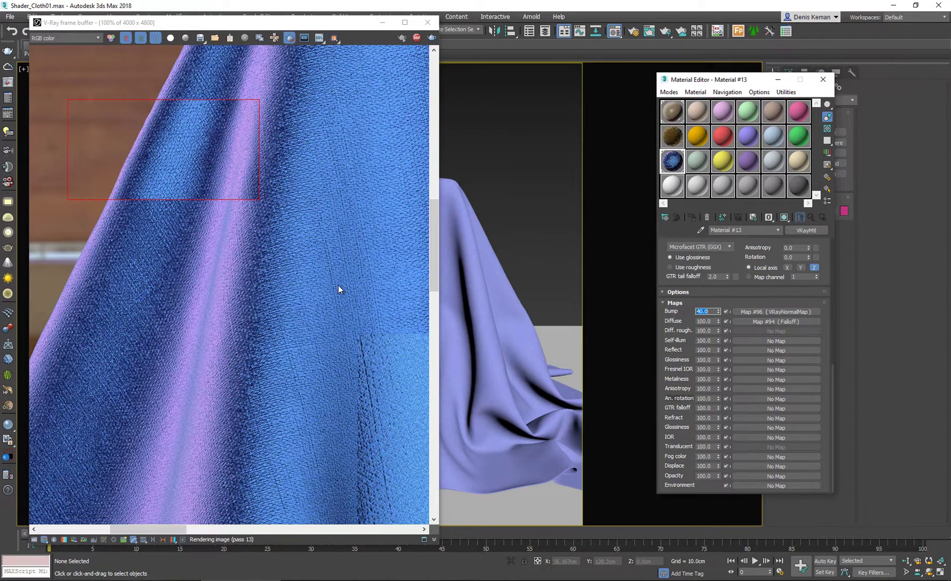
Limit rendering to the cloth's upper left corner and top edge, and inspect the weave there at full resolution
{"action": "scroll", "coordinate": [242, 183], "scroll_direction": "down", "scroll_amount": 2}
{"action": "middle_click_drag", "start_coordinate": [294, 167], "coordinate": [153, 103]}
{"action": "left_click_drag", "start_coordinate": [110, 76], "coordinate": [334, 208]}
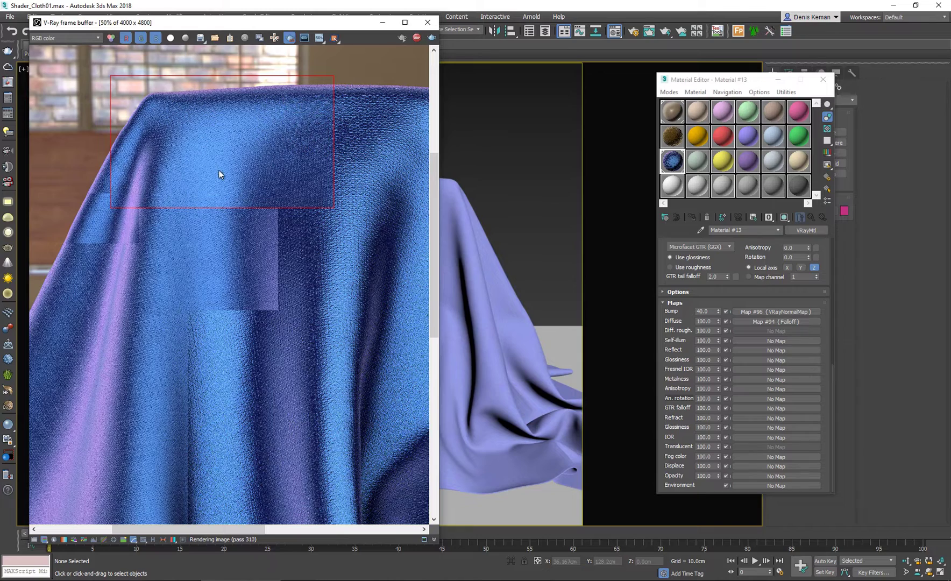
{"action": "scroll", "coordinate": [218, 174], "scroll_direction": "up", "scroll_amount": 1}
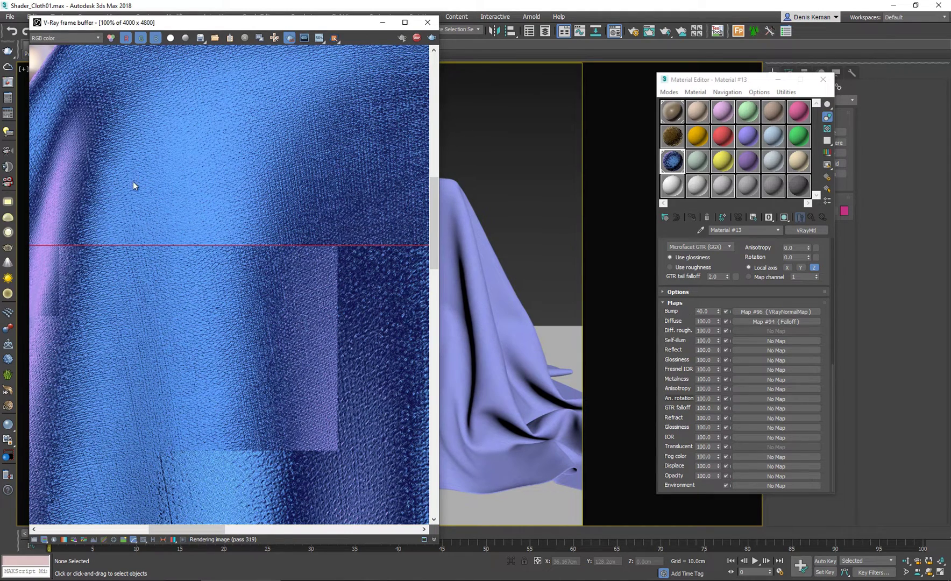
{"action": "middle_click_drag", "start_coordinate": [145, 162], "coordinate": [188, 235]}
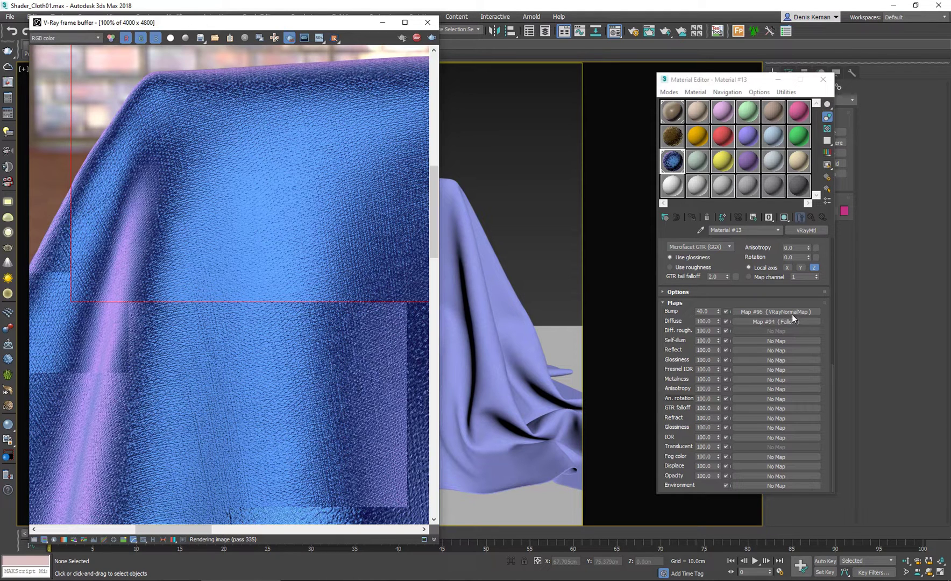
Set the normal map multiplier of the bump slot's VRayNormalMap to 0.5 and check the softened weave
{"action": "double_click", "coordinate": [709, 311]}
{"action": "left_click", "coordinate": [747, 312]}
{"action": "double_click", "coordinate": [730, 255]}
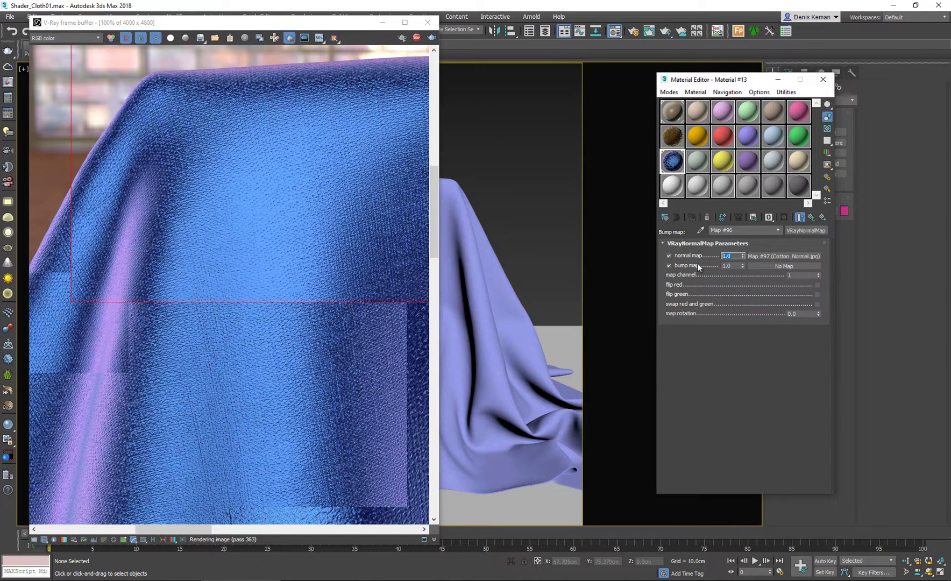
{"action": "type", "text": "0.5"}
{"action": "key", "text": "Return"}
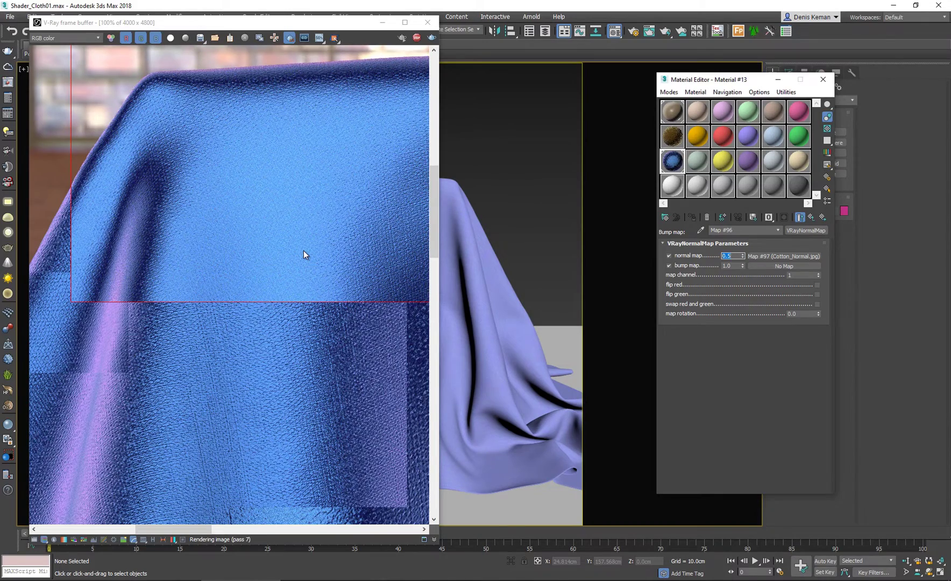
{"action": "scroll", "coordinate": [177, 219], "scroll_direction": "down", "scroll_amount": 2}
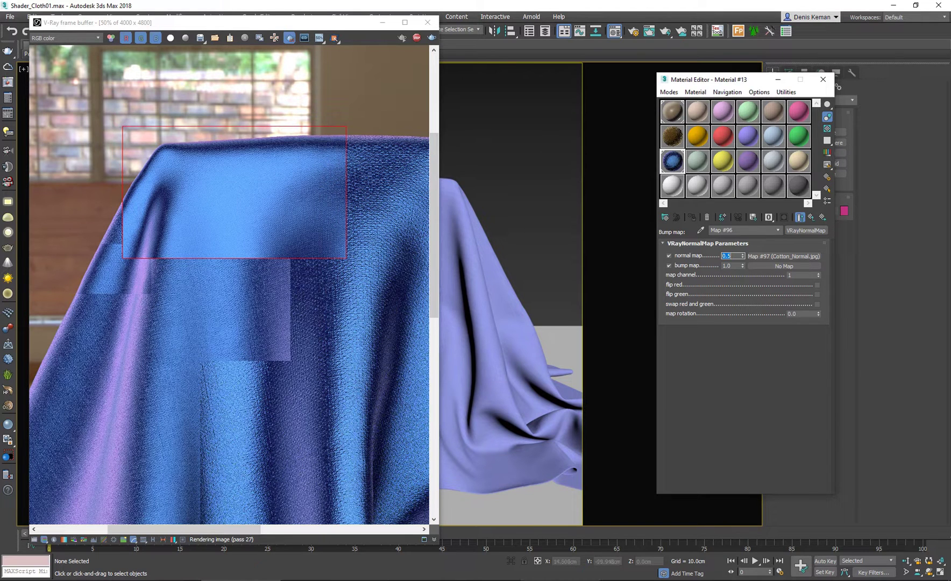
Compare the render with the Silk_03 photo and move the render region over the cloth's left edge and pink fold
{"action": "left_click", "coordinate": [521, 579]}
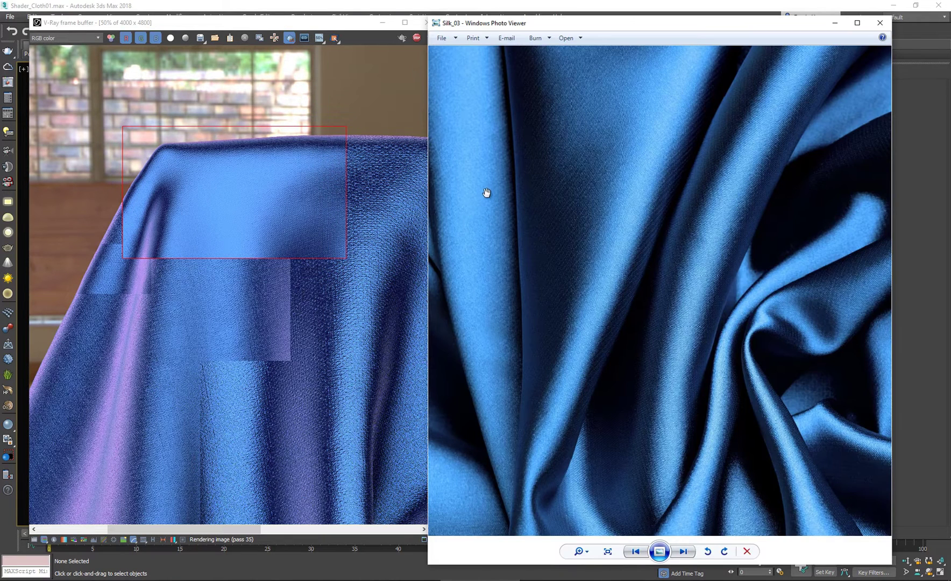
{"action": "middle_click_drag", "start_coordinate": [183, 191], "coordinate": [275, 174]}
{"action": "left_click_drag", "start_coordinate": [162, 145], "coordinate": [331, 332]}
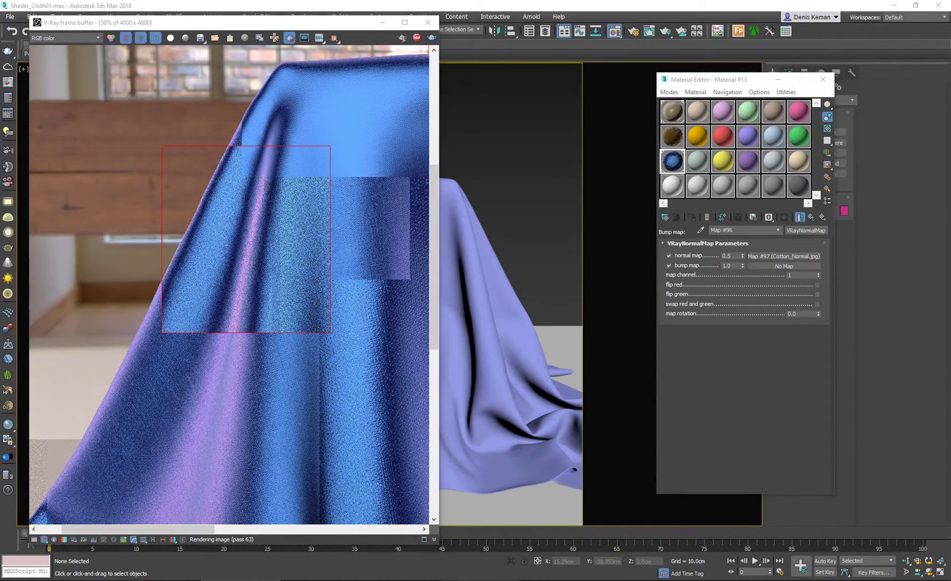
Compare the render's weave and overall sheen with the Silk_03 reference photo, both up close and as a whole
{"action": "key", "text": "alt+Tab"}
{"action": "scroll", "coordinate": [293, 236], "scroll_direction": "up", "scroll_amount": 1}
{"action": "scroll", "coordinate": [293, 235], "scroll_direction": "up", "scroll_amount": 1}
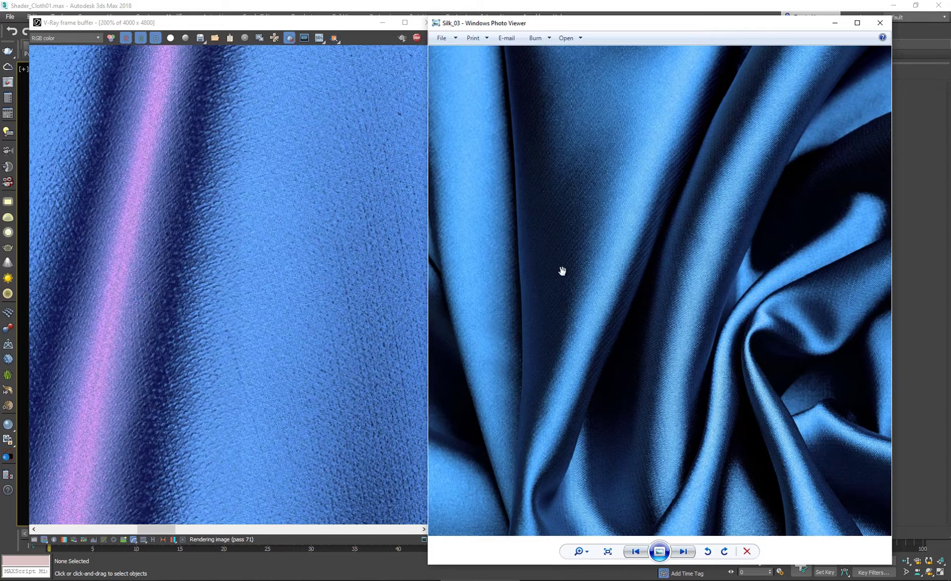
{"action": "scroll", "coordinate": [599, 254], "scroll_direction": "up", "scroll_amount": 5}
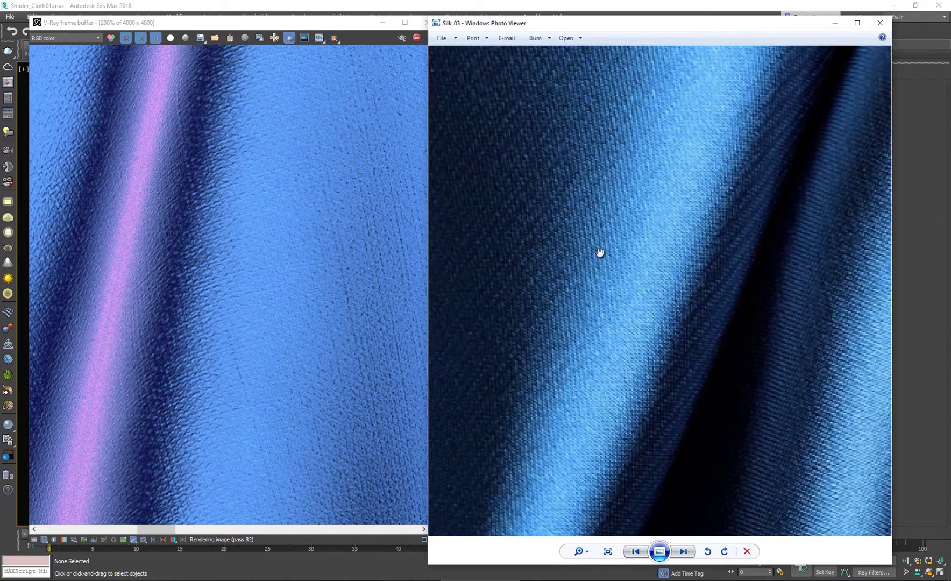
{"action": "scroll", "coordinate": [600, 253], "scroll_direction": "down", "scroll_amount": 5}
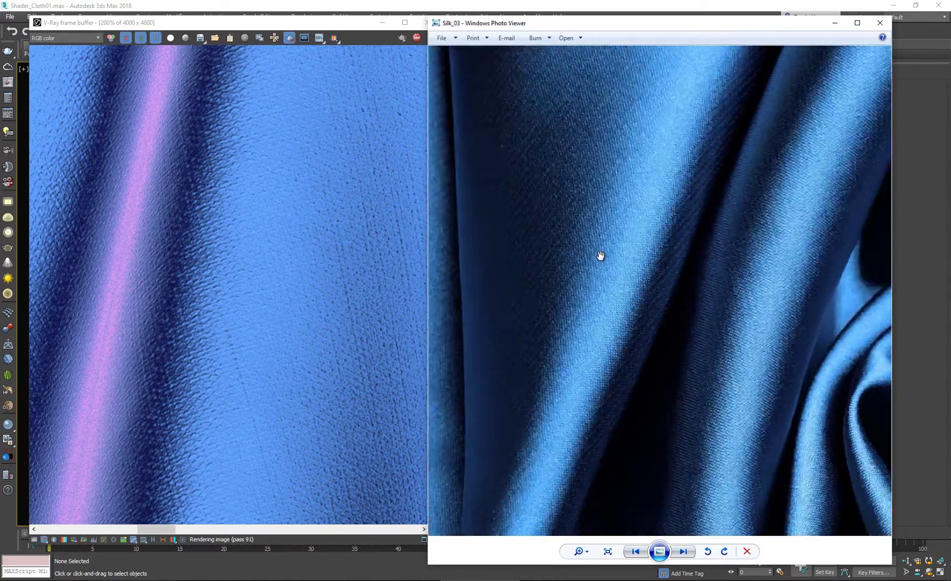
{"action": "scroll", "coordinate": [205, 256], "scroll_direction": "down", "scroll_amount": 3}
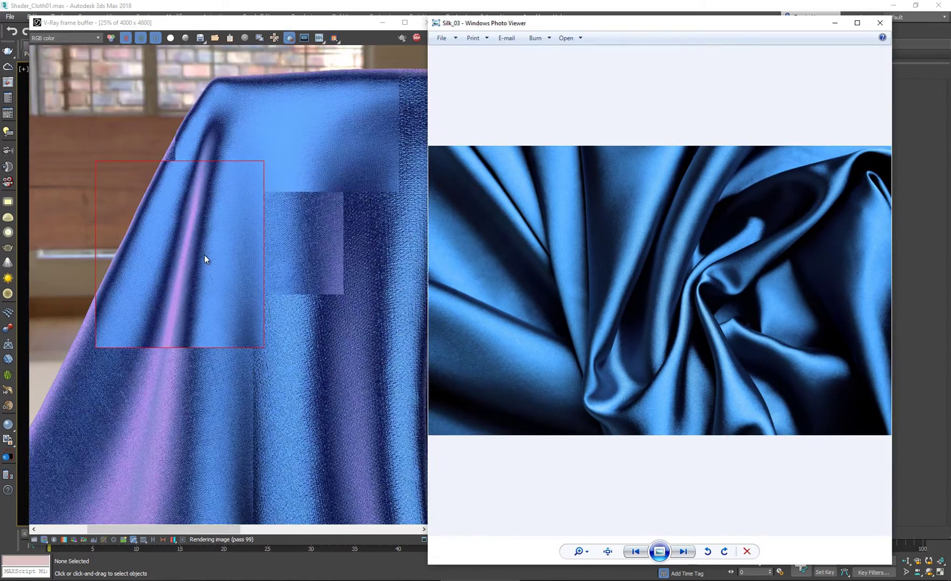
{"action": "scroll", "coordinate": [288, 81], "scroll_direction": "down", "scroll_amount": 3}
{"action": "scroll", "coordinate": [290, 81], "scroll_direction": "up", "scroll_amount": 2}
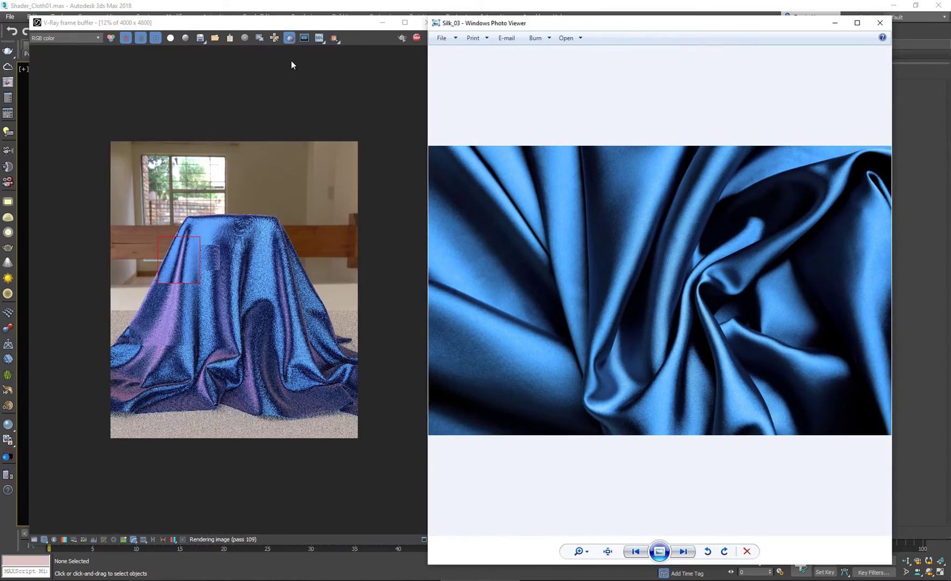
Turn off the render region and review the whole cloth in the V-Ray frame buffer
{"action": "left_click", "coordinate": [242, 291]}
{"action": "scroll", "coordinate": [242, 291], "scroll_direction": "up", "scroll_amount": 1}
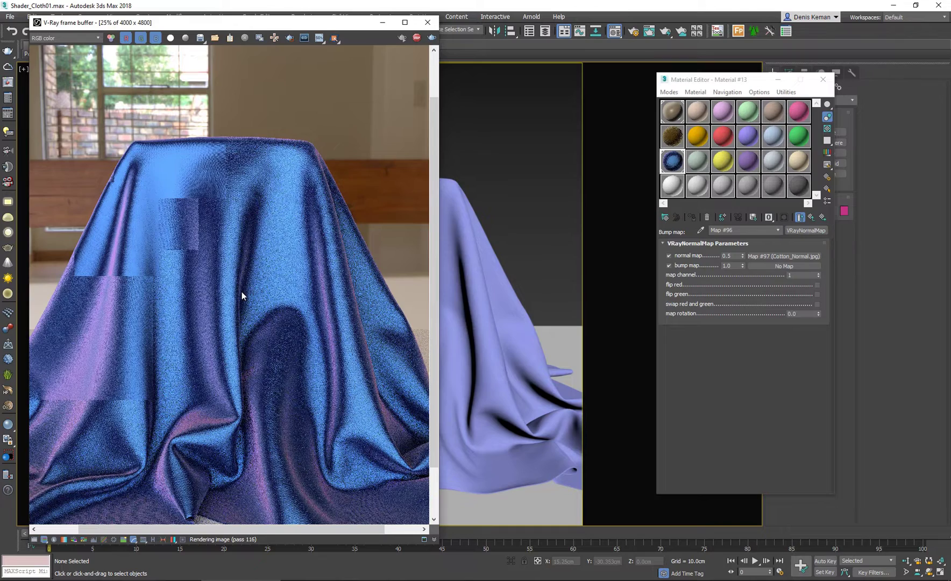
{"action": "middle_click_drag", "start_coordinate": [182, 268], "coordinate": [206, 251]}
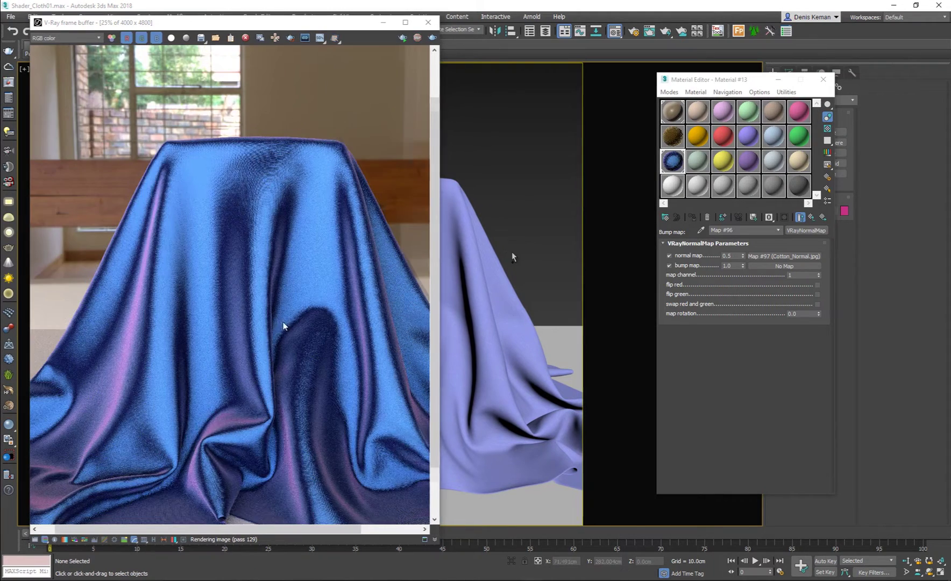
{"action": "scroll", "coordinate": [263, 350], "scroll_direction": "down", "scroll_amount": 1}
{"action": "scroll", "coordinate": [234, 313], "scroll_direction": "up", "scroll_amount": 1}
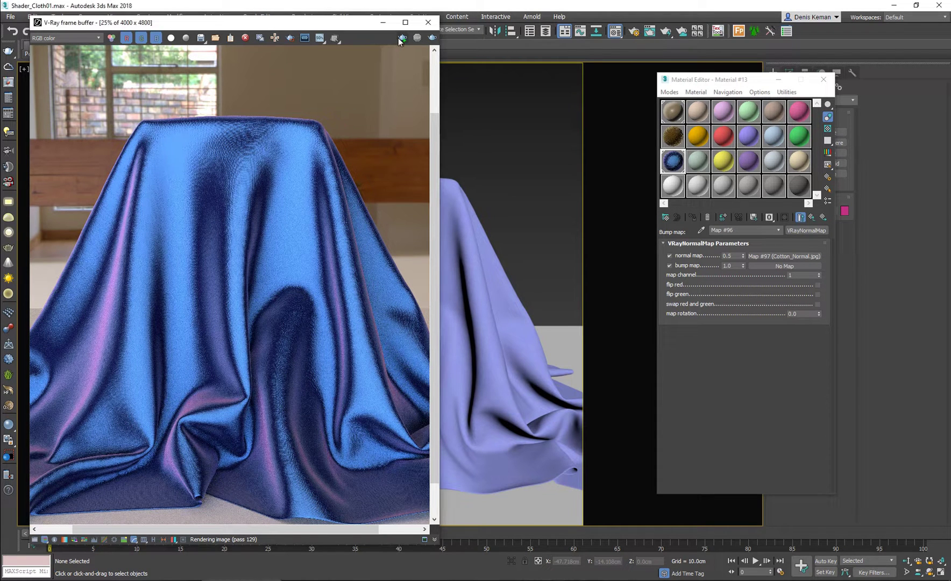
Examine the weave on the cloth's central folds at full resolution and the overall drape
{"action": "double_click", "coordinate": [213, 338]}
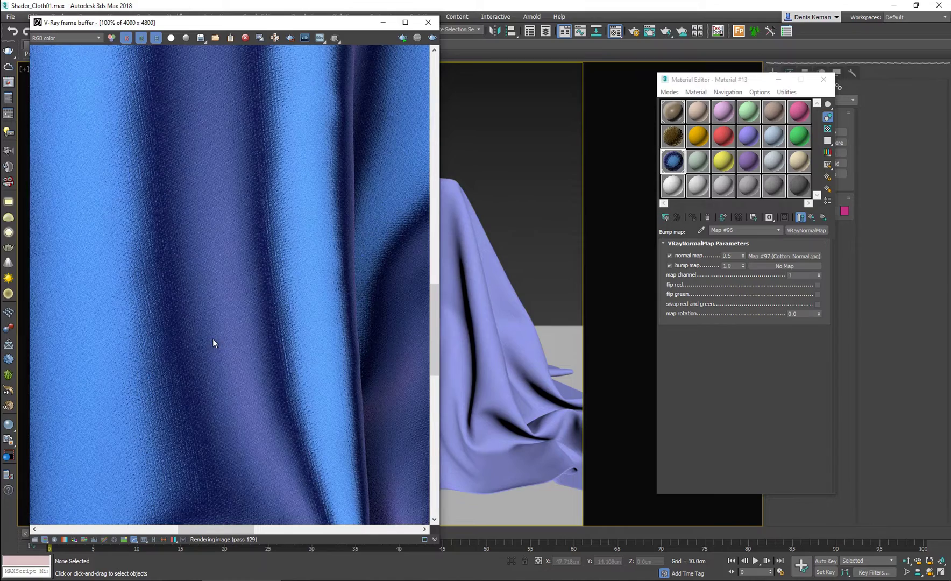
{"action": "middle_click_drag", "start_coordinate": [262, 329], "coordinate": [274, 423]}
{"action": "scroll", "coordinate": [227, 219], "scroll_direction": "down", "scroll_amount": 2}
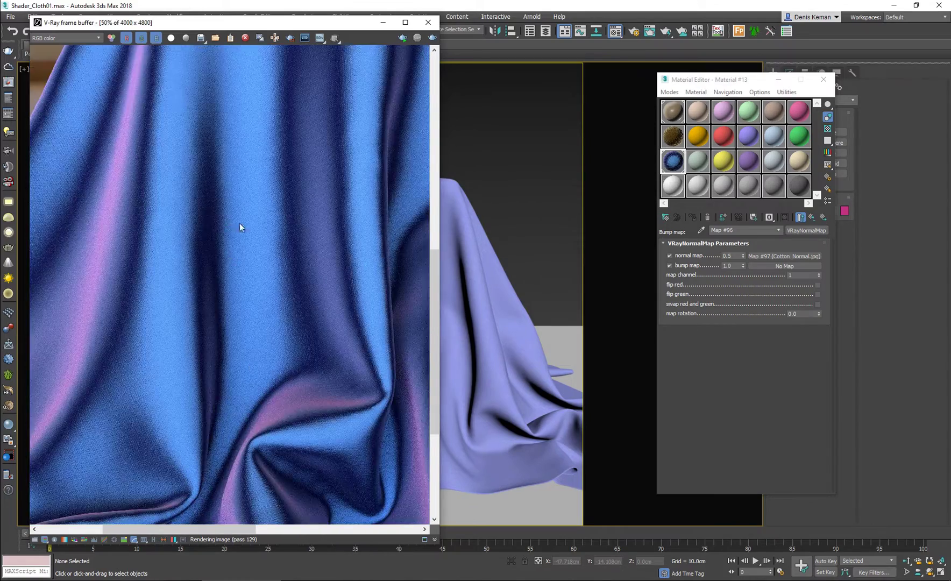
{"action": "key", "text": "alt+Tab"}
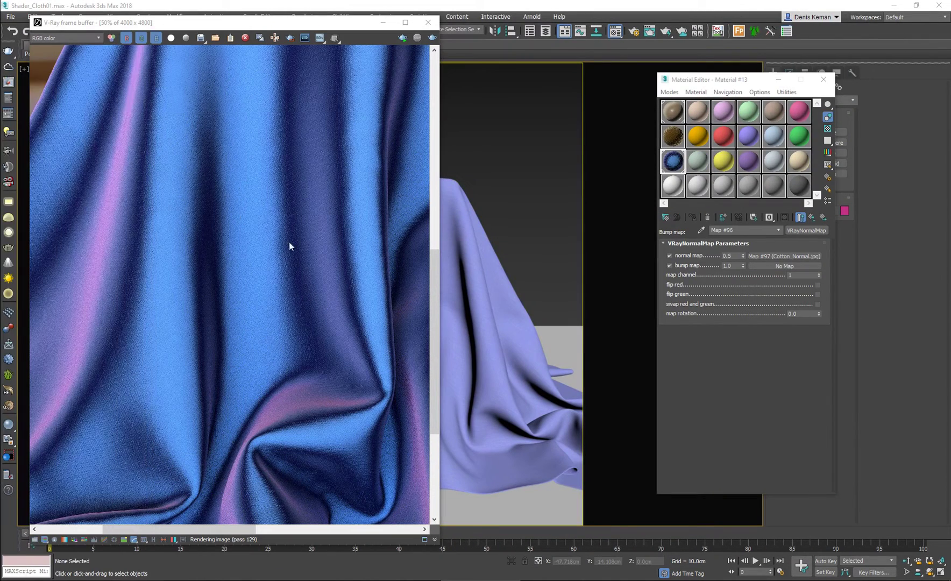
{"action": "scroll", "coordinate": [289, 242], "scroll_direction": "down", "scroll_amount": 3}
{"action": "scroll", "coordinate": [264, 274], "scroll_direction": "up", "scroll_amount": 3}
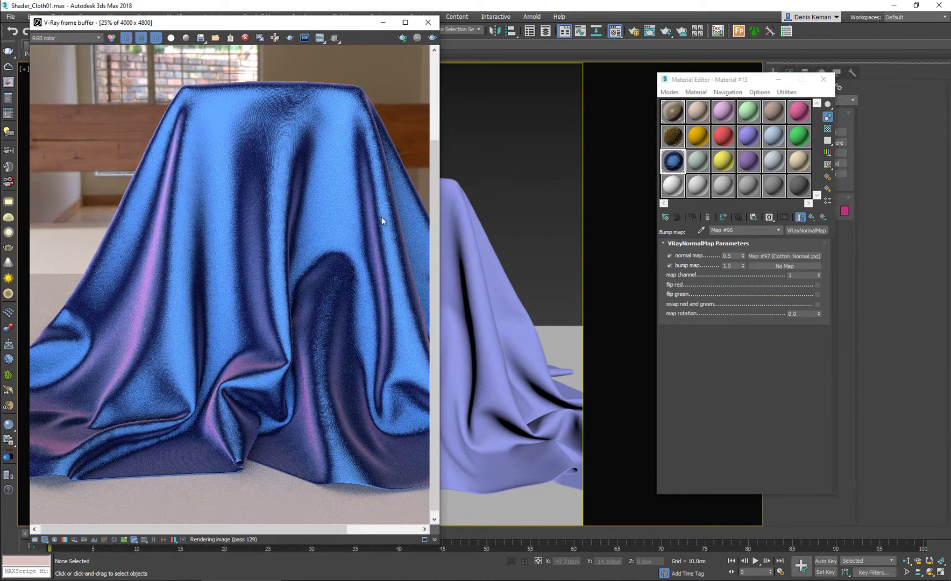
Return to the silk's VRayMtl settings, restart the interactive render, and limit it to the cloth's upper left corner
{"action": "left_click", "coordinate": [812, 217]}
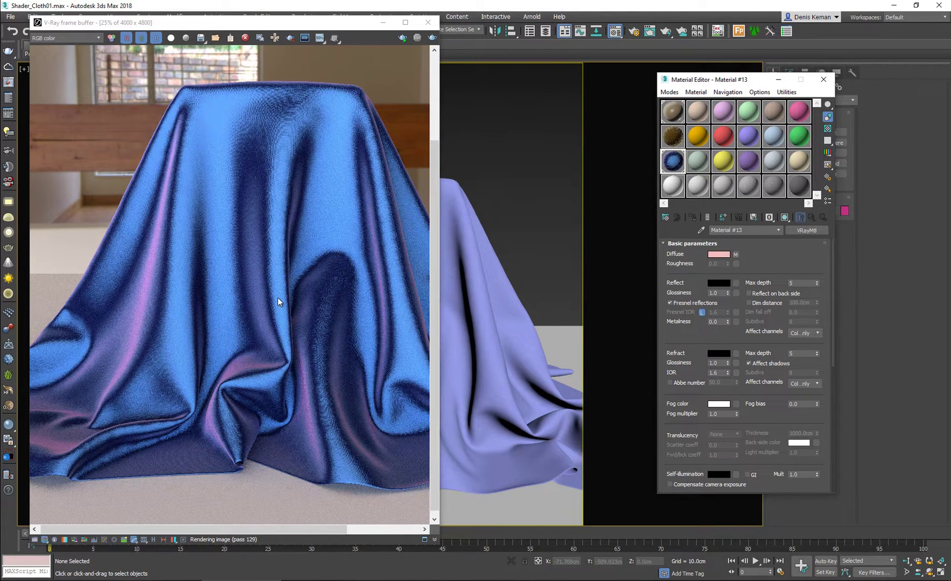
{"action": "scroll", "coordinate": [279, 297], "scroll_direction": "down", "scroll_amount": 2}
{"action": "scroll", "coordinate": [278, 297], "scroll_direction": "up", "scroll_amount": 2}
{"action": "middle_click_drag", "start_coordinate": [138, 279], "coordinate": [228, 258]}
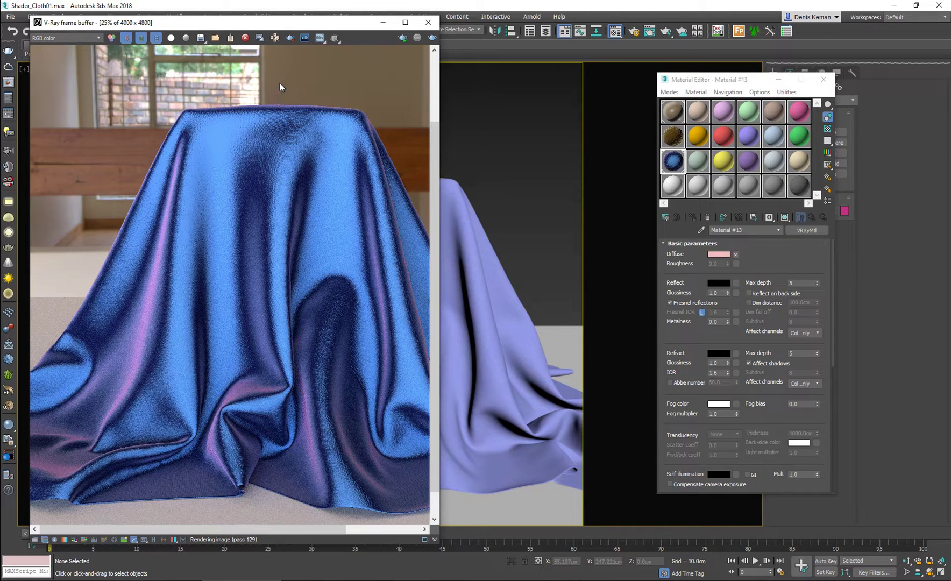
{"action": "left_click", "coordinate": [403, 39]}
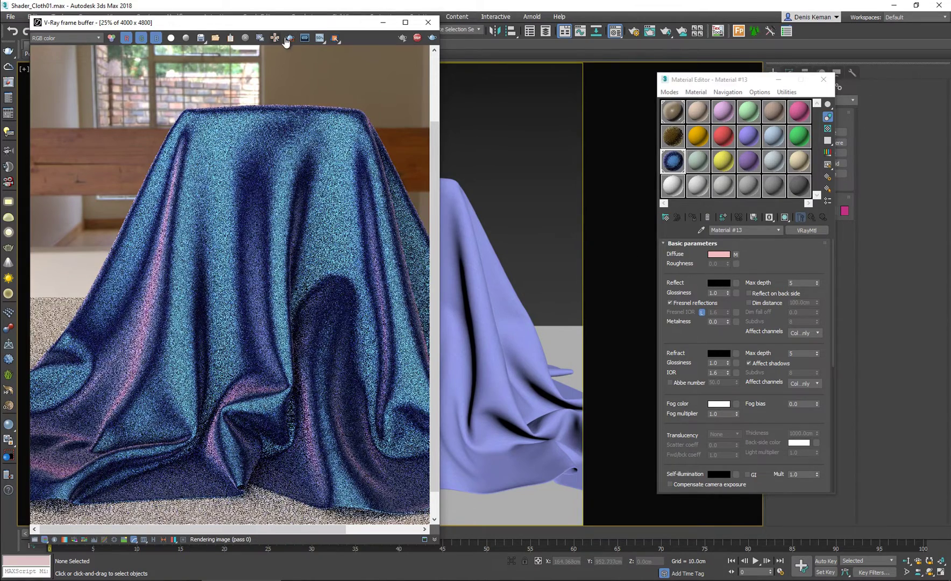
{"action": "left_click", "coordinate": [290, 38]}
{"action": "left_click_drag", "start_coordinate": [112, 100], "coordinate": [234, 228]}
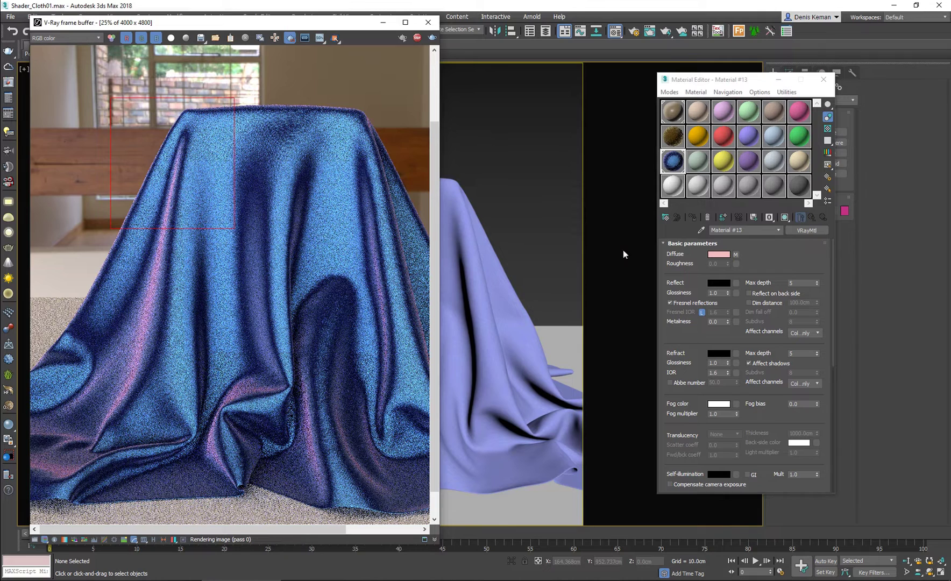
Set the silk material's reflection color to a medium grey
{"action": "left_click", "coordinate": [726, 281]}
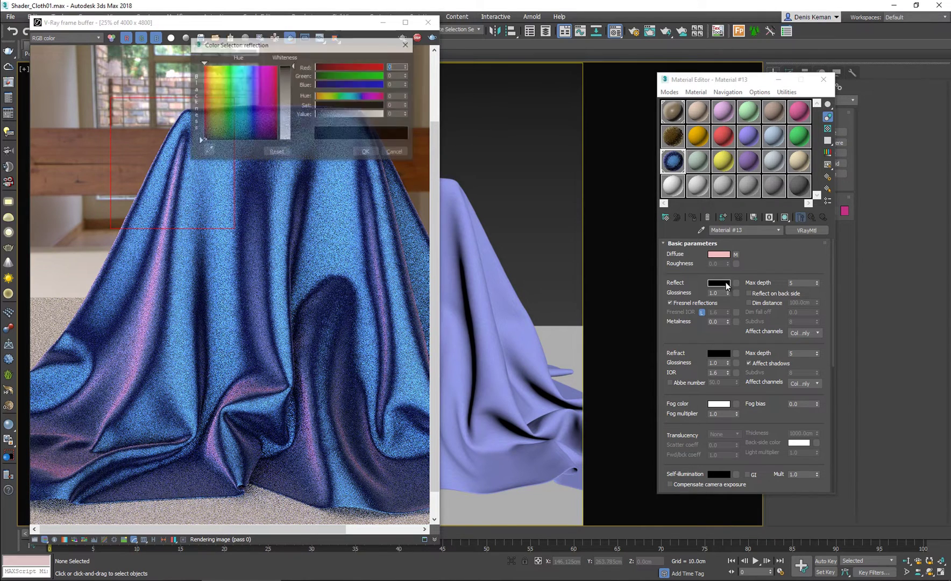
{"action": "left_click", "coordinate": [290, 96]}
{"action": "left_click_drag", "start_coordinate": [290, 96], "coordinate": [290, 100]}
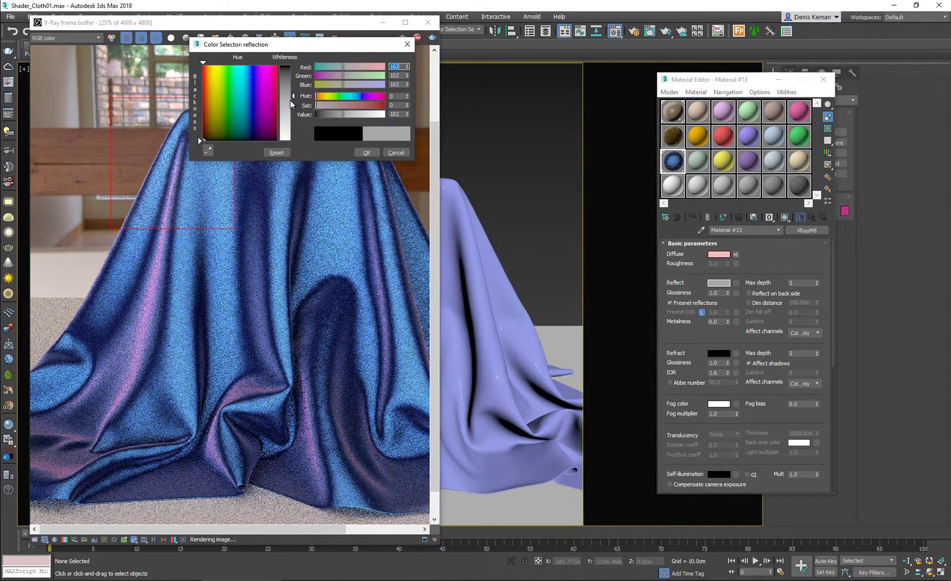
{"action": "left_click", "coordinate": [366, 153]}
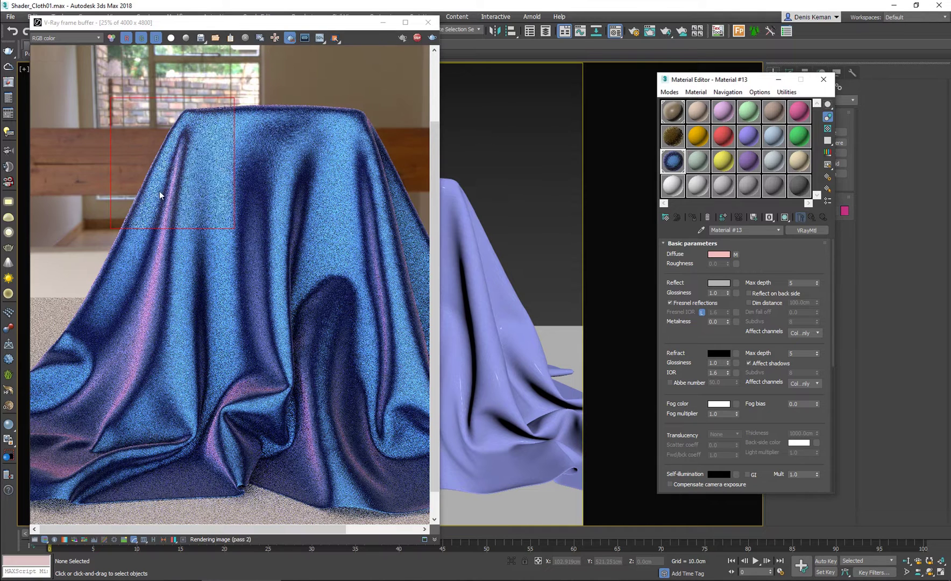
Set the silk material's reflection glossiness to 0.7 and check the cloth's upper left corner up close
{"action": "double_click", "coordinate": [717, 294]}
{"action": "type", "text": "0."}
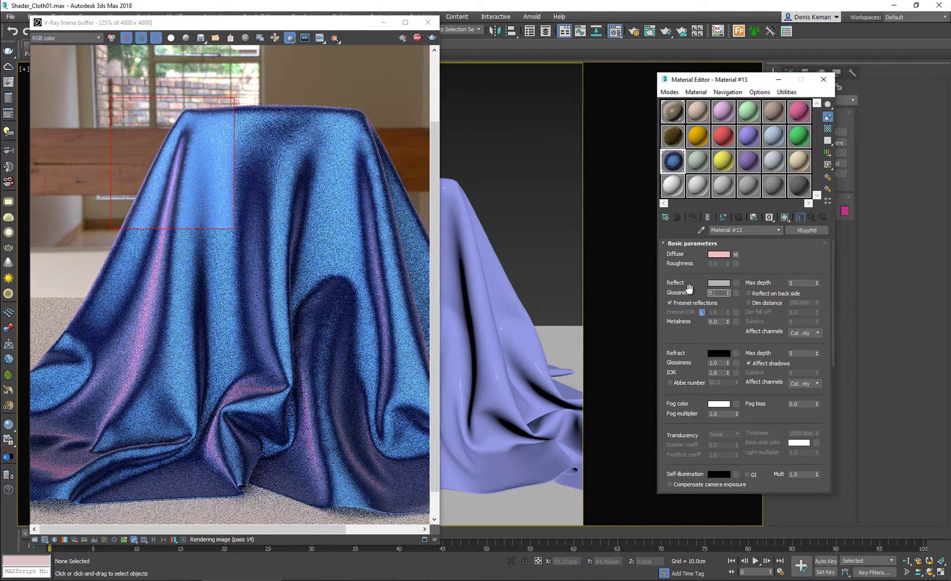
{"action": "type", "text": "7"}
{"action": "key", "text": "Return"}
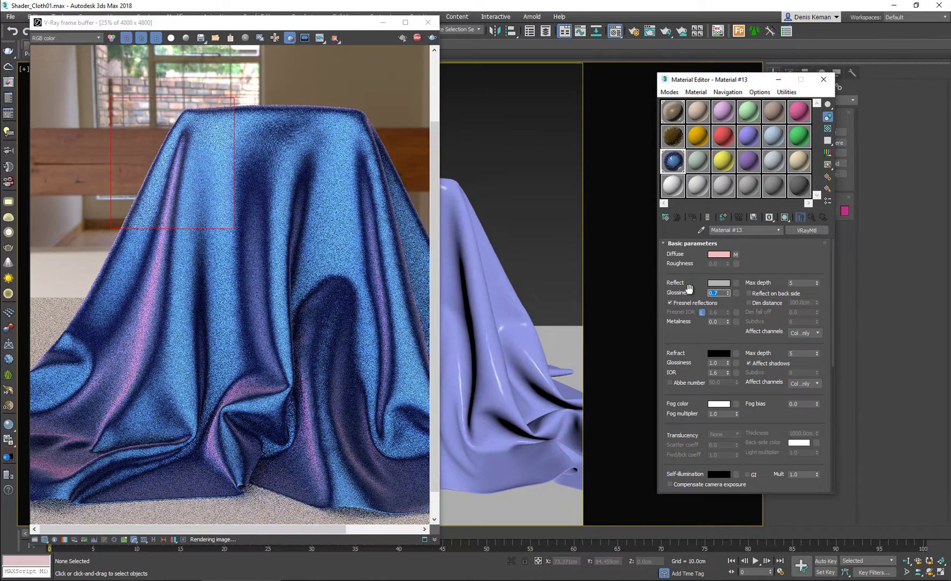
{"action": "scroll", "coordinate": [189, 182], "scroll_direction": "up", "scroll_amount": 3}
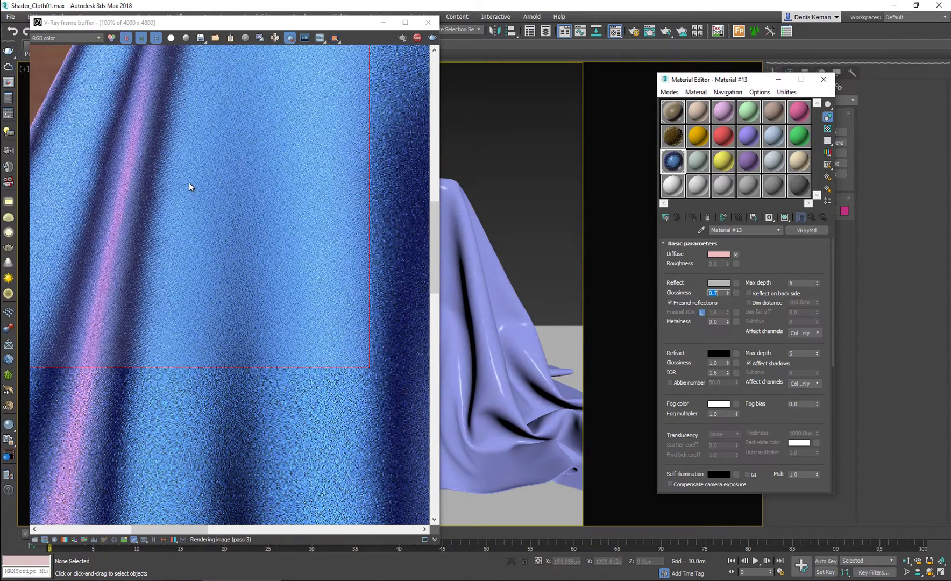
{"action": "scroll", "coordinate": [258, 148], "scroll_direction": "down", "scroll_amount": 4}
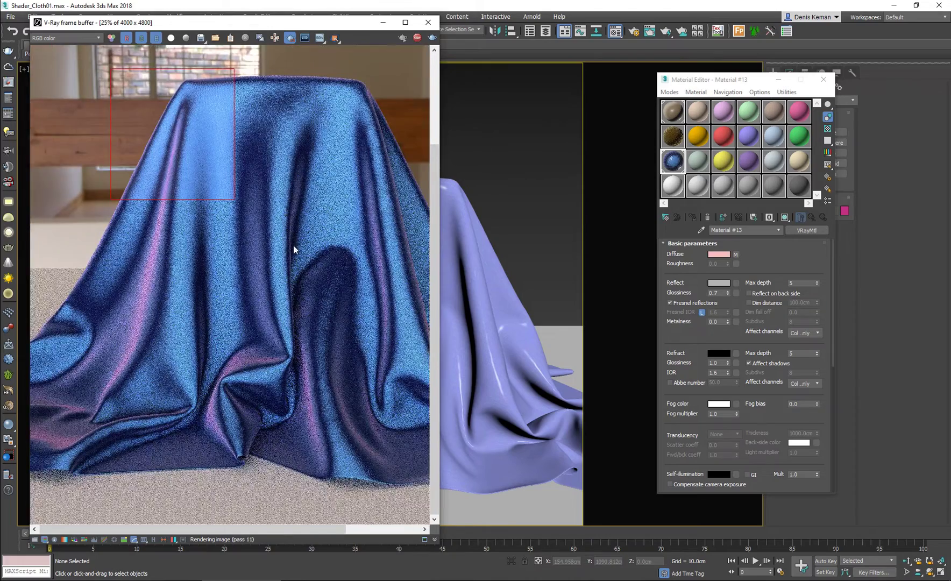
Move the render region to the crumpled fold at the cloth's lower center and inspect the reflections there
{"action": "middle_click_drag", "start_coordinate": [294, 248], "coordinate": [251, 301]}
{"action": "left_click_drag", "start_coordinate": [145, 329], "coordinate": [299, 473]}
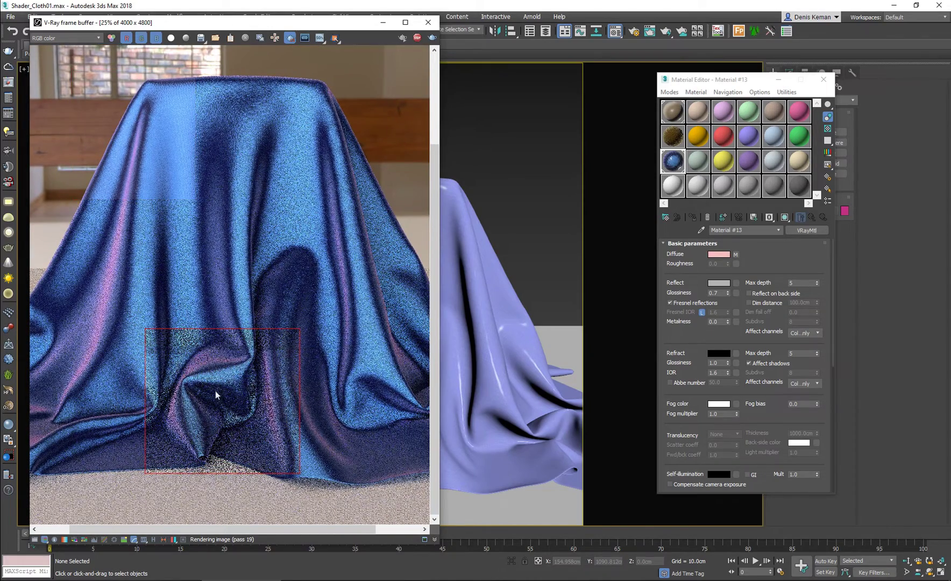
{"action": "scroll", "coordinate": [203, 385], "scroll_direction": "up", "scroll_amount": 2}
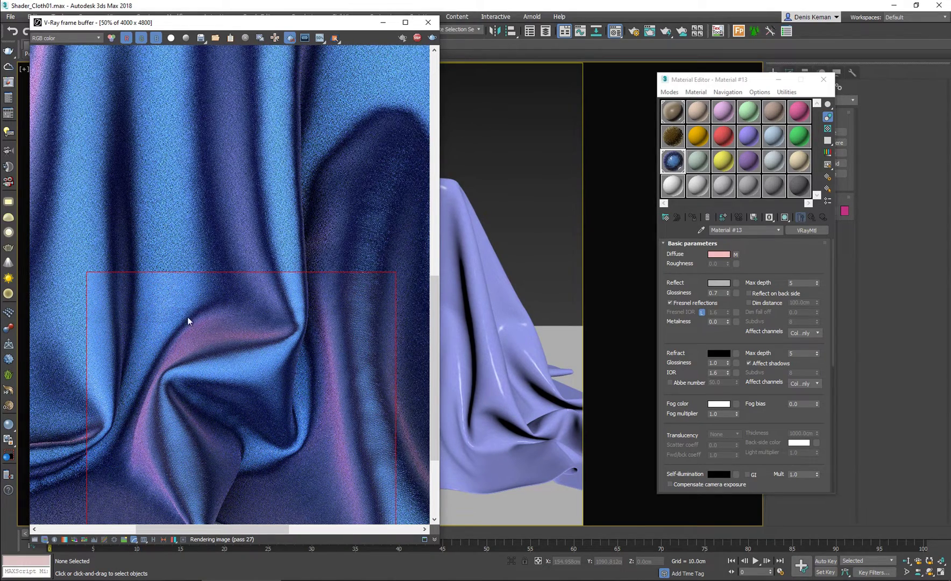
{"action": "middle_click_drag", "start_coordinate": [171, 227], "coordinate": [241, 369]}
{"action": "scroll", "coordinate": [245, 243], "scroll_direction": "down", "scroll_amount": 1}
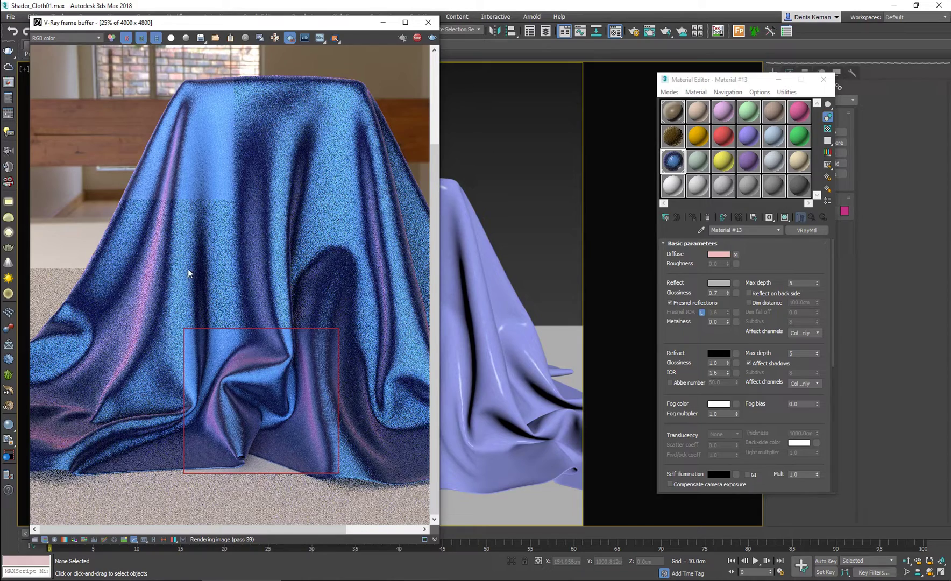
Inspect the reflective weave beside the upper left pink fold at full resolution, and review the cloth as a whole
{"action": "scroll", "coordinate": [181, 218], "scroll_direction": "up", "scroll_amount": 1}
{"action": "scroll", "coordinate": [181, 219], "scroll_direction": "up", "scroll_amount": 1}
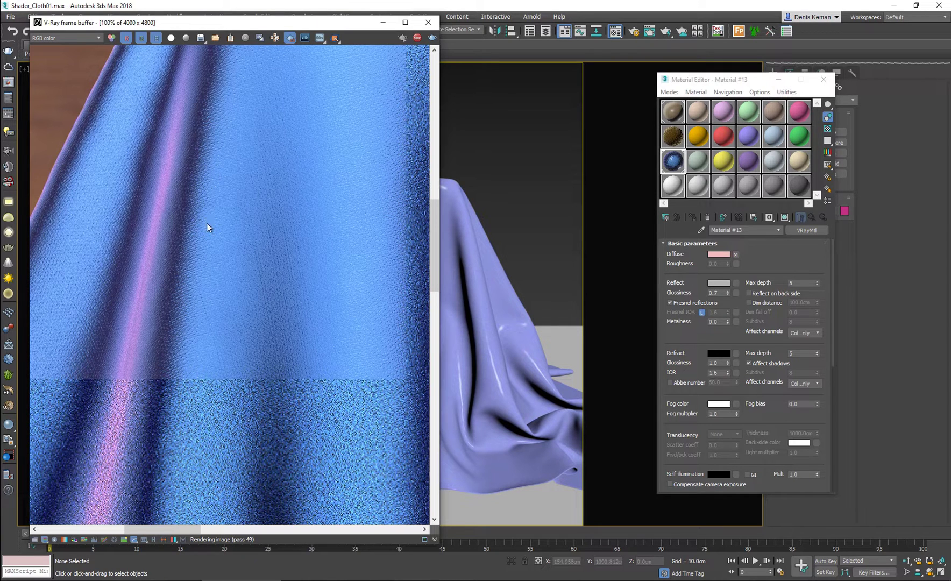
{"action": "scroll", "coordinate": [207, 224], "scroll_direction": "down", "scroll_amount": 2}
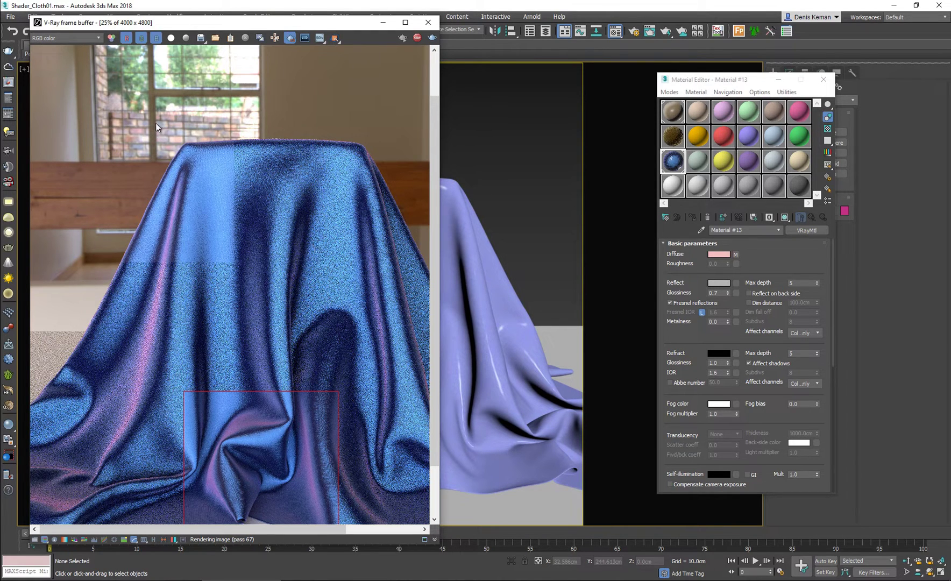
{"action": "scroll", "coordinate": [177, 214], "scroll_direction": "down", "scroll_amount": 1}
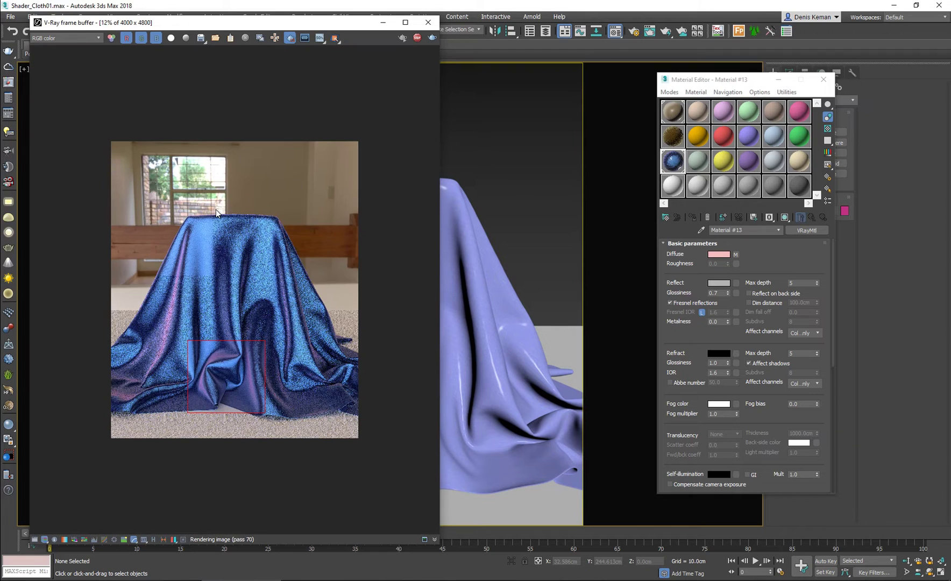
{"action": "scroll", "coordinate": [216, 213], "scroll_direction": "up", "scroll_amount": 1}
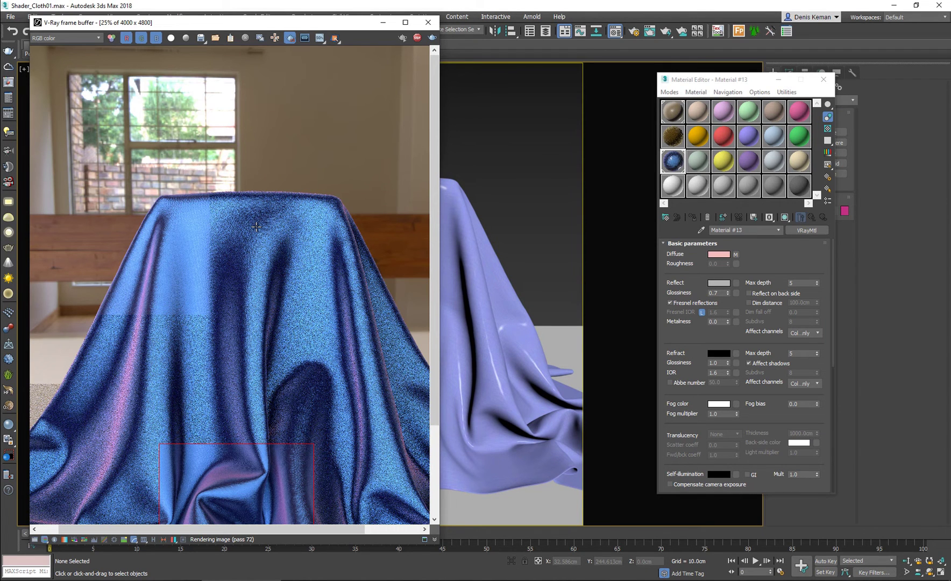